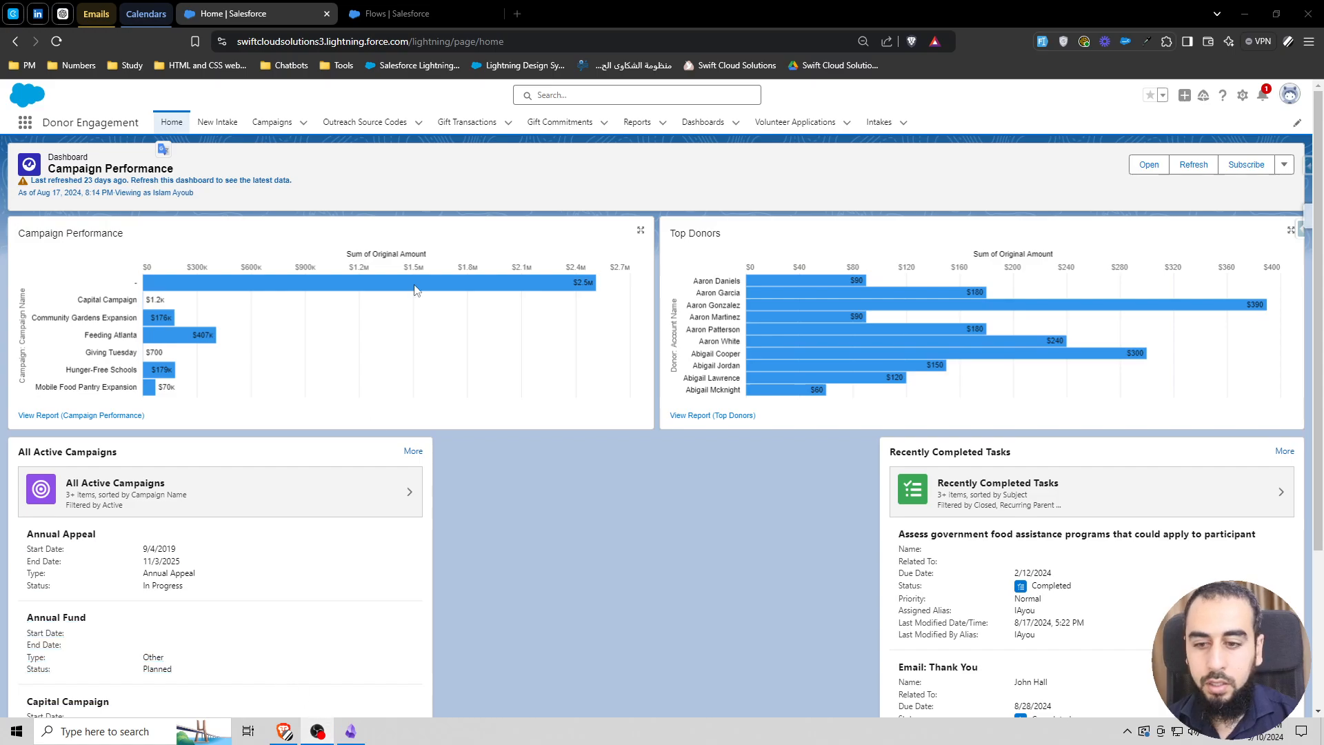
# Step: Place the browser and the Flow Notes window side by side, giving the browser most of the screen width
pyautogui.press('super+Left')
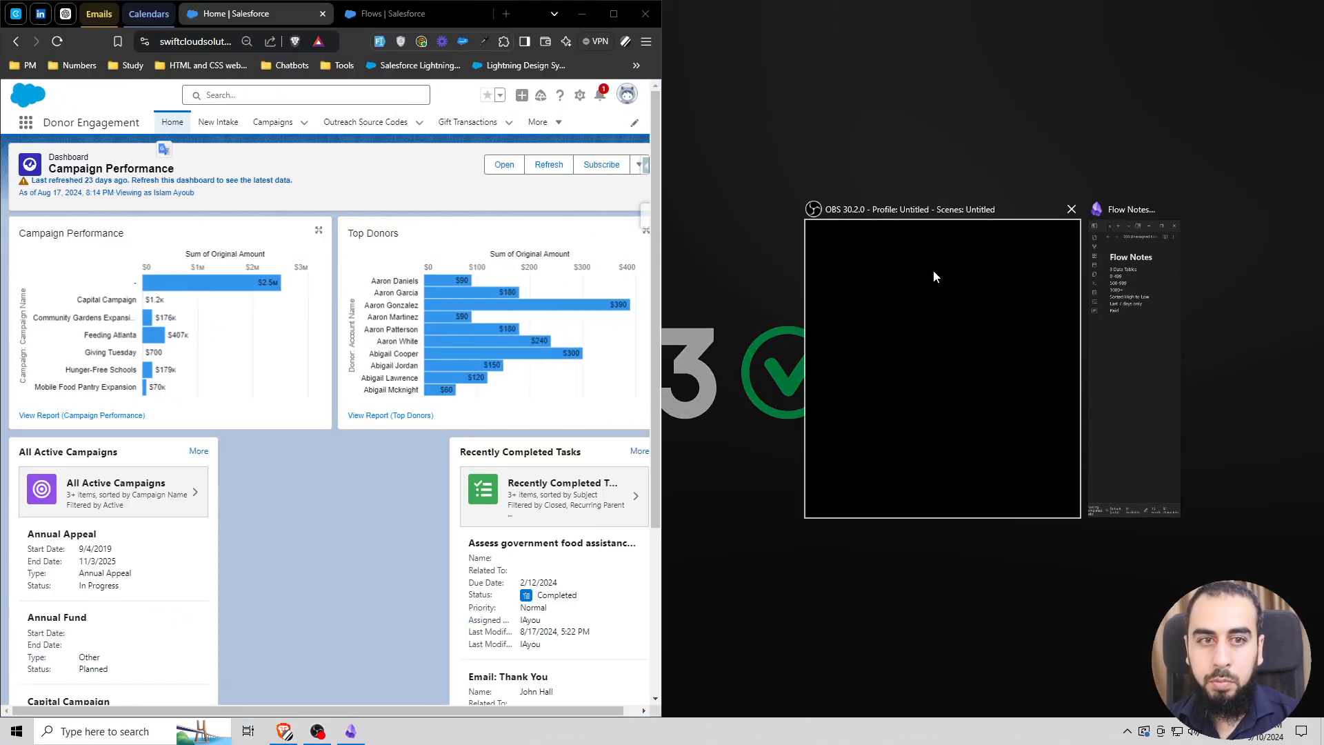
pyautogui.click(1110, 283)
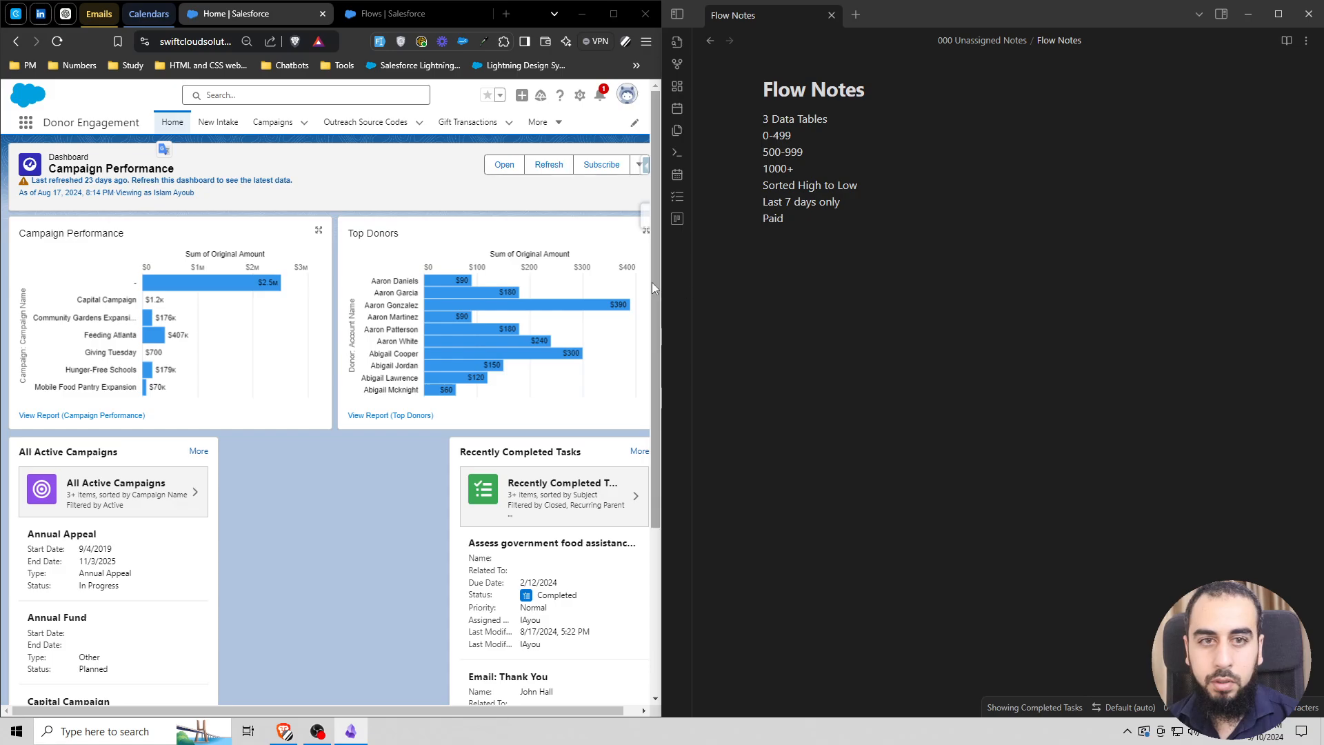
pyautogui.moveTo(655, 283); pyautogui.dragTo(1141, 295)
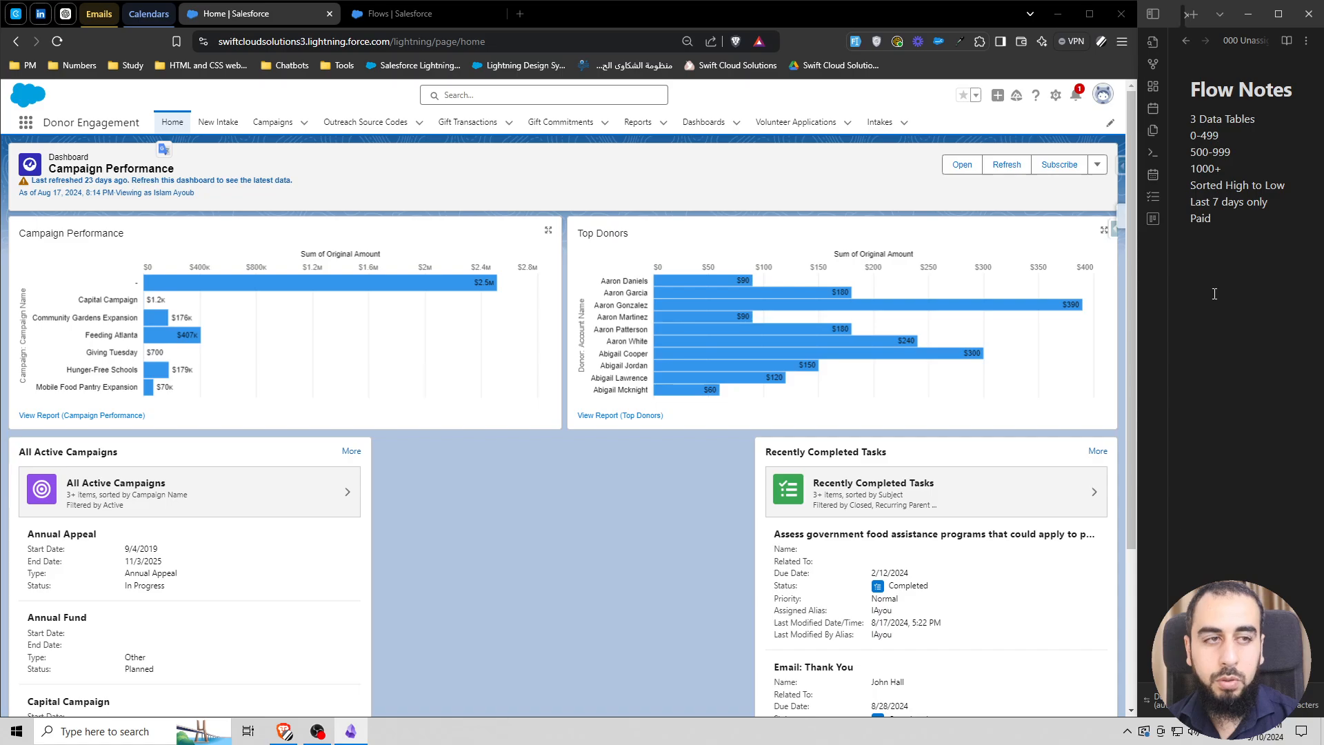
# Step: Create a new Screen Flow from scratch, starting from the Flows setup page
pyautogui.click(371, 6)
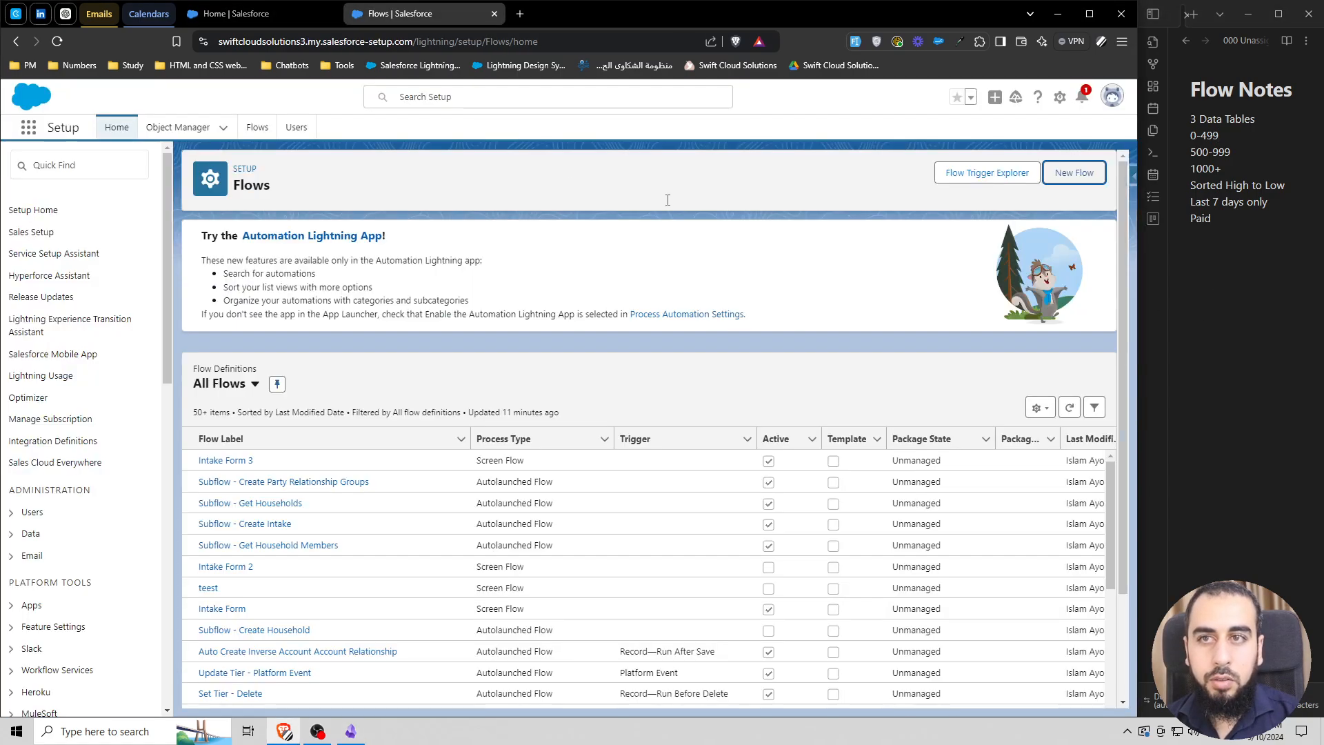
pyautogui.click(1074, 176)
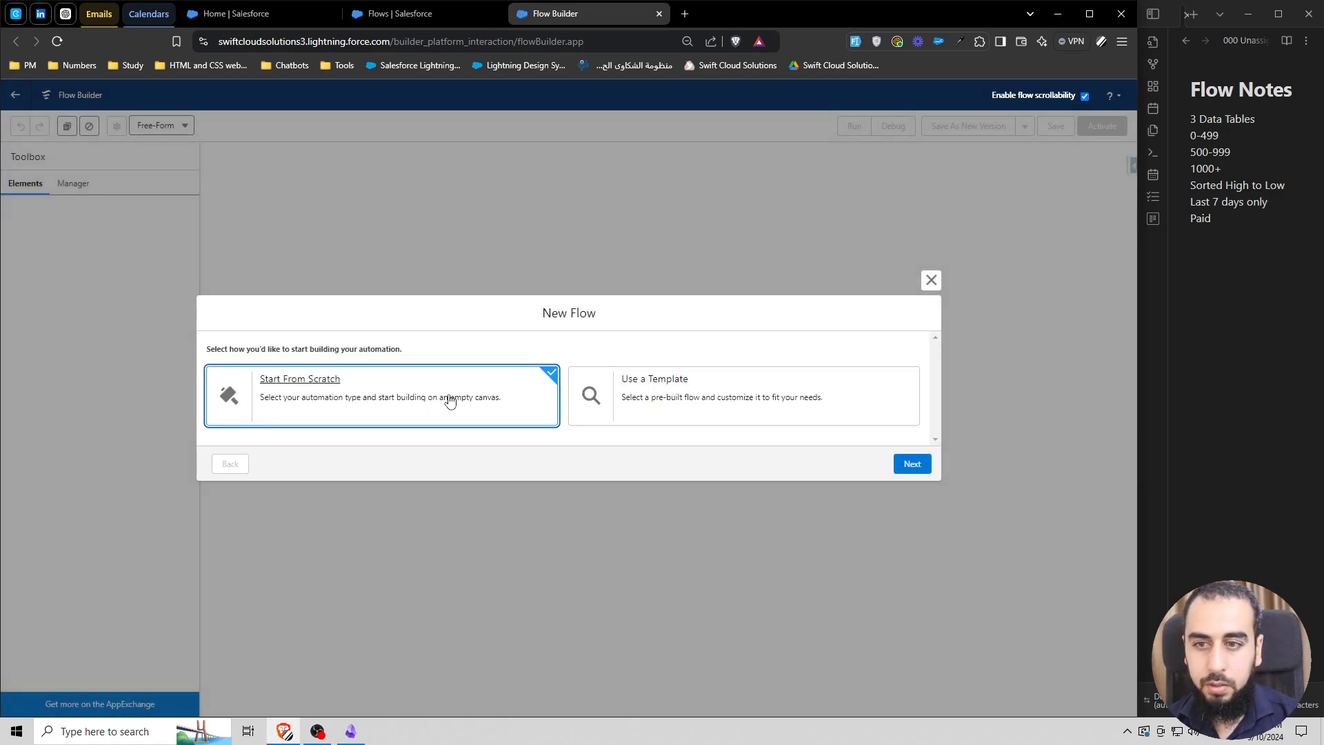
pyautogui.click(906, 464)
pyautogui.click(910, 650)
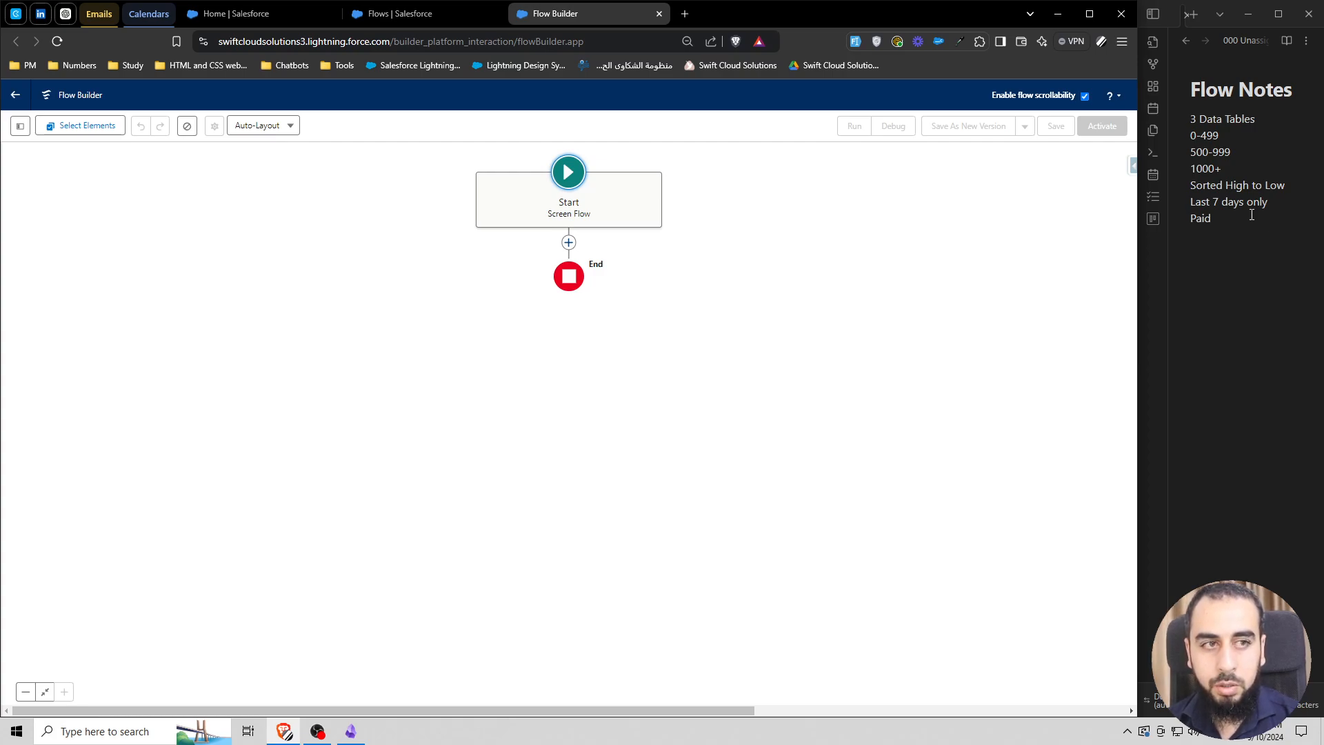
pyautogui.tripleClick(1245, 207)
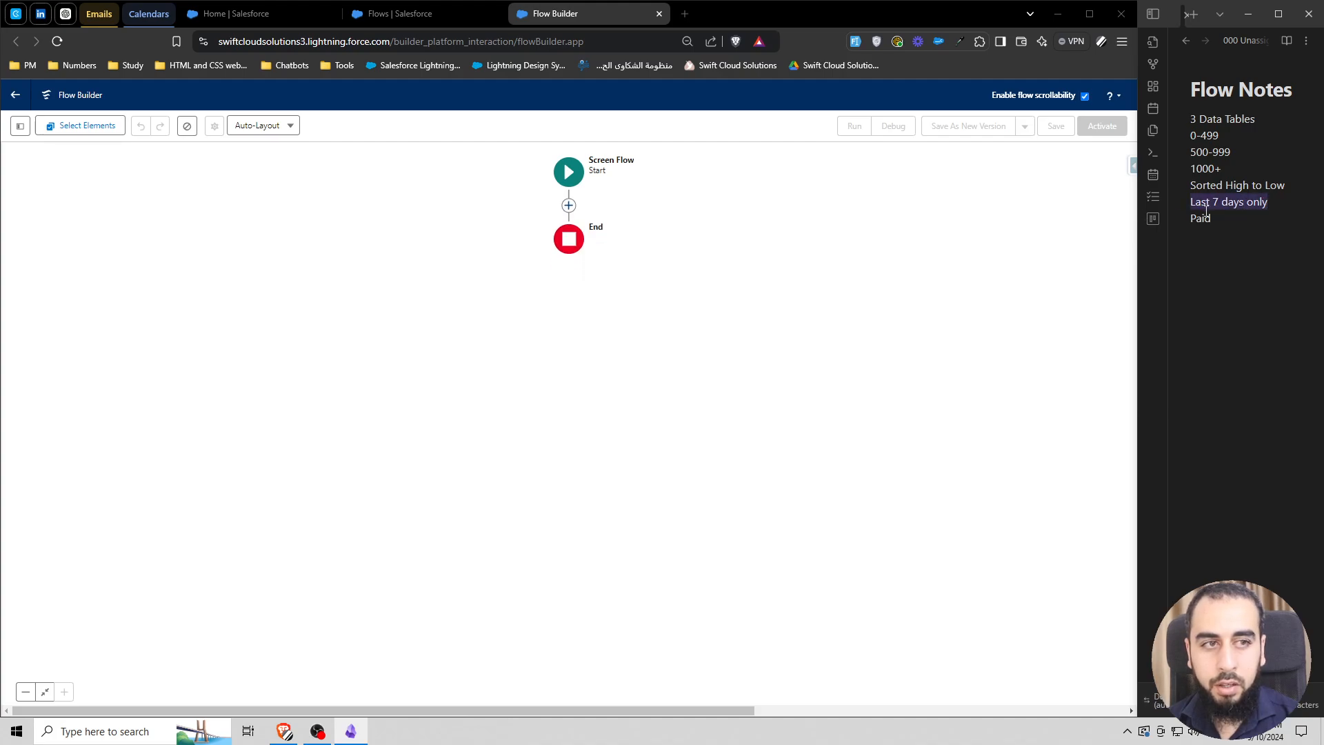
pyautogui.click(1232, 222)
pyautogui.moveTo(1220, 222); pyautogui.dragTo(1189, 185)
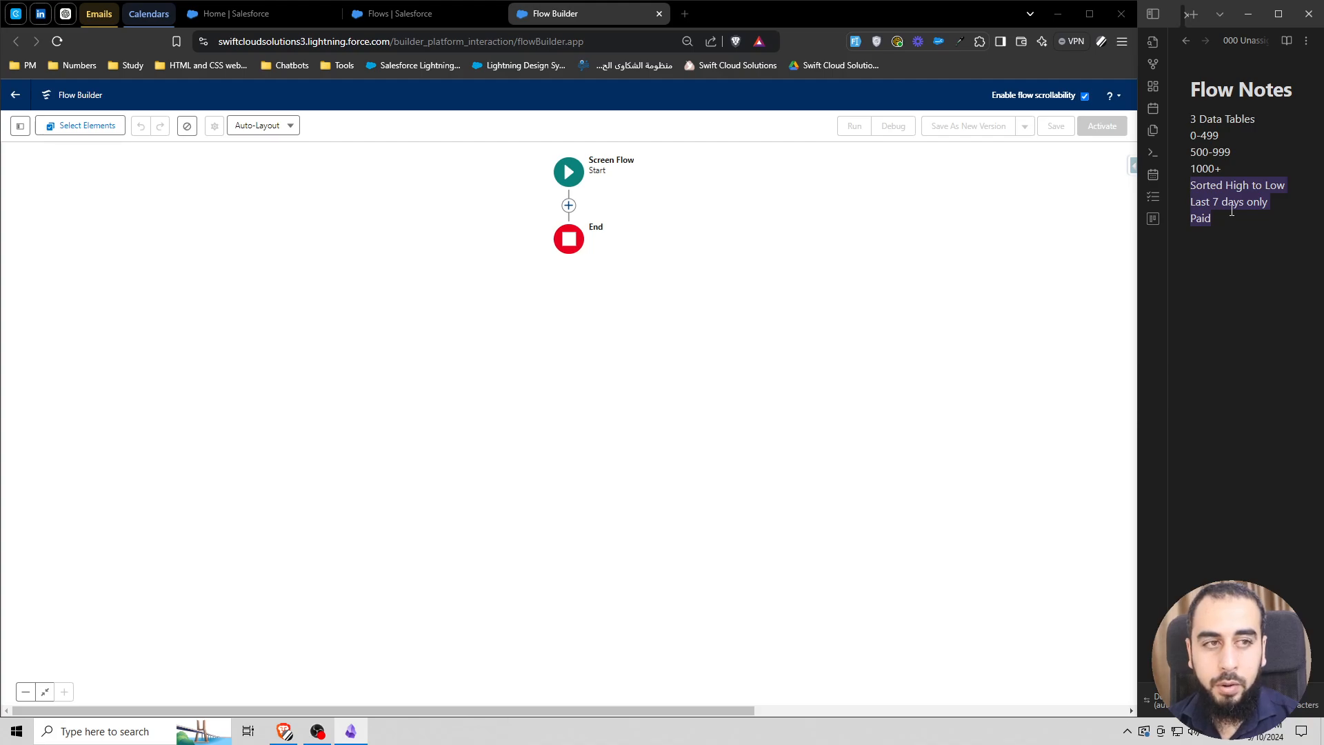
# Step: Add a Get Records element after Start, labelled Get Gift Transactions, that retrieves records of the Gift Transaction object
pyautogui.click(568, 205)
pyautogui.write('get')
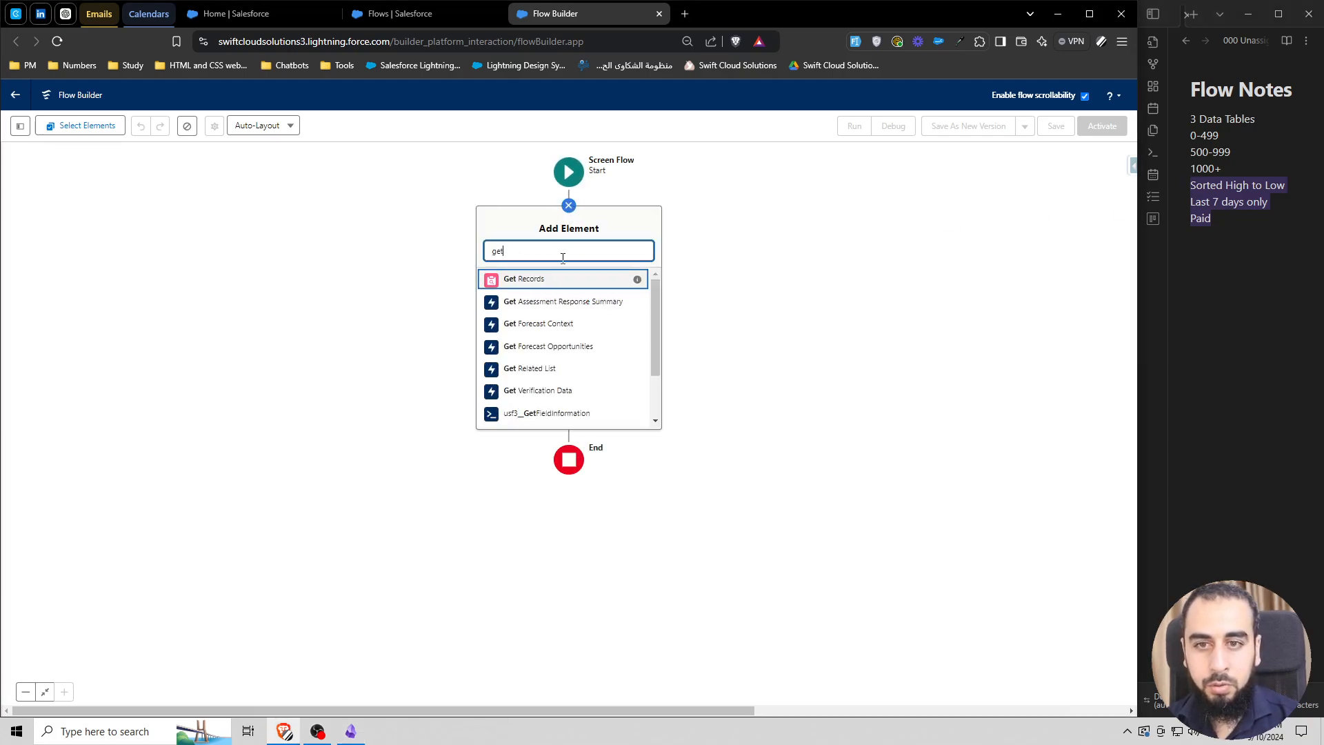
pyautogui.click(633, 275)
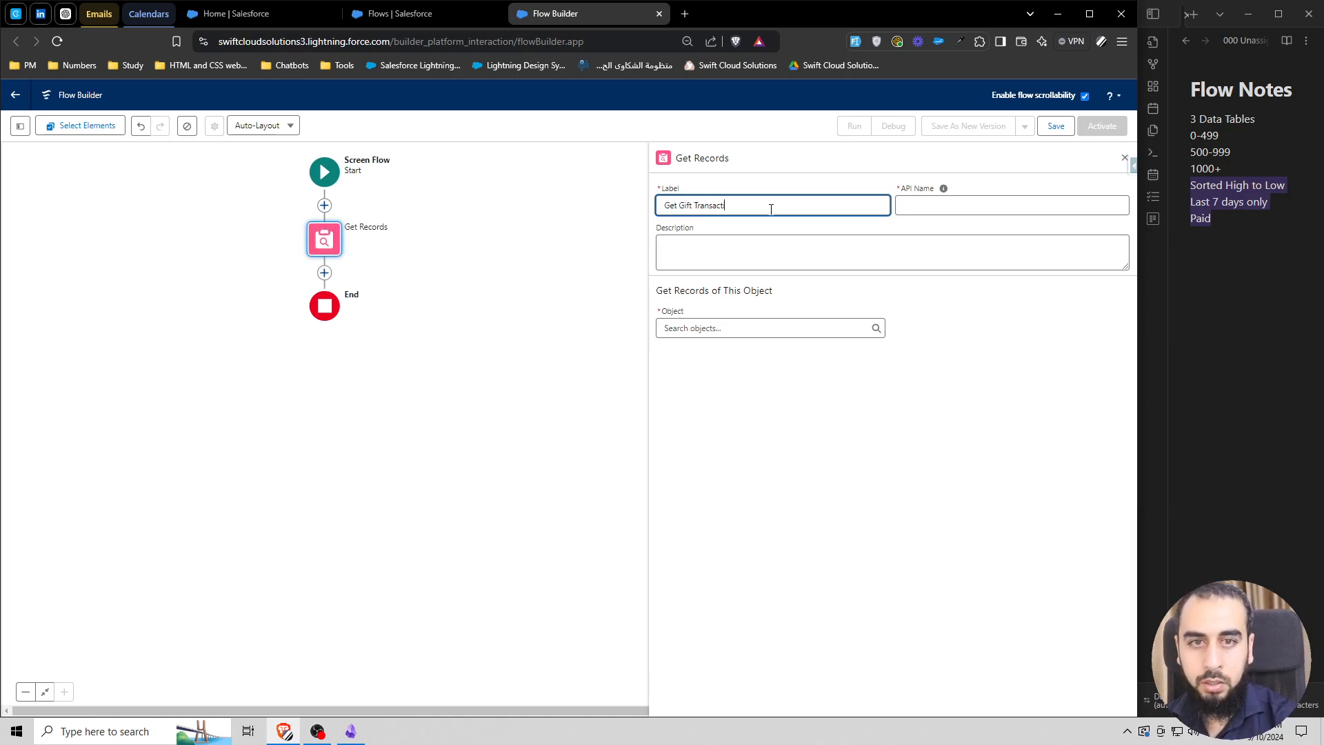
pyautogui.click(738, 328)
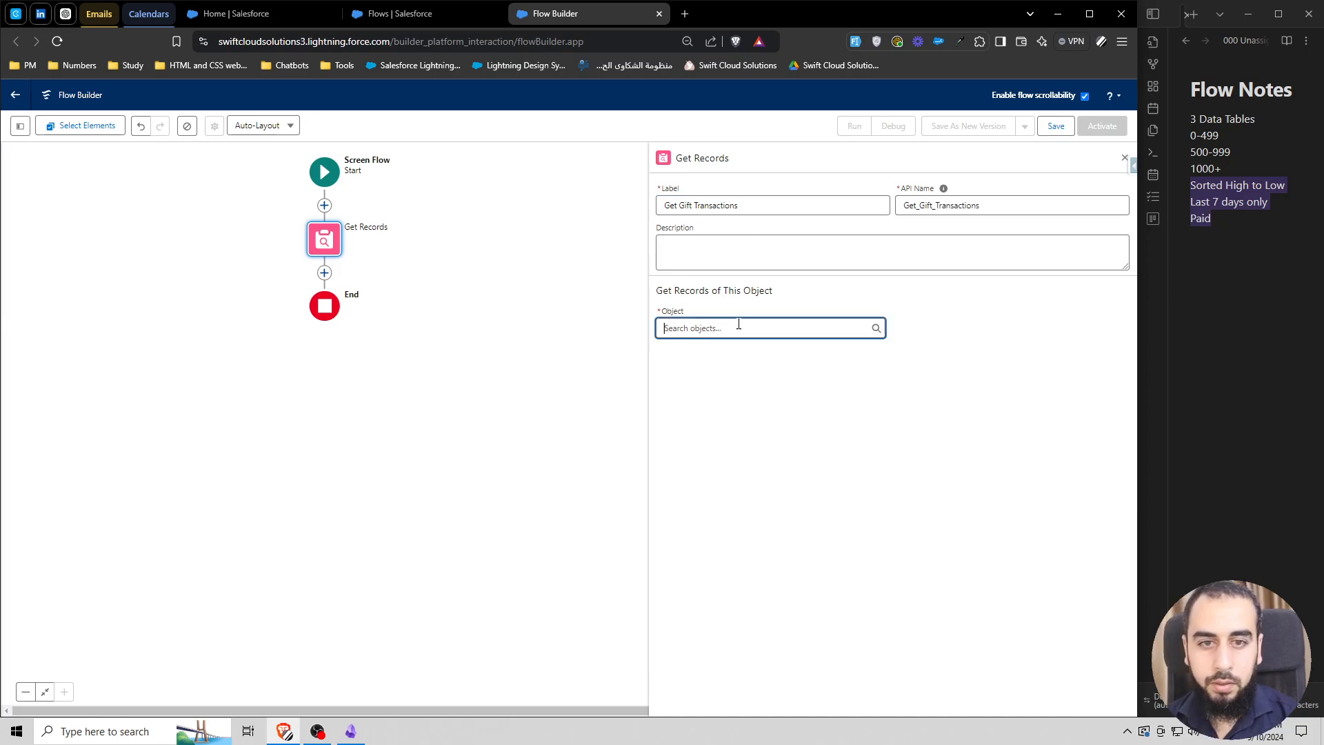
pyautogui.write('gift tran')
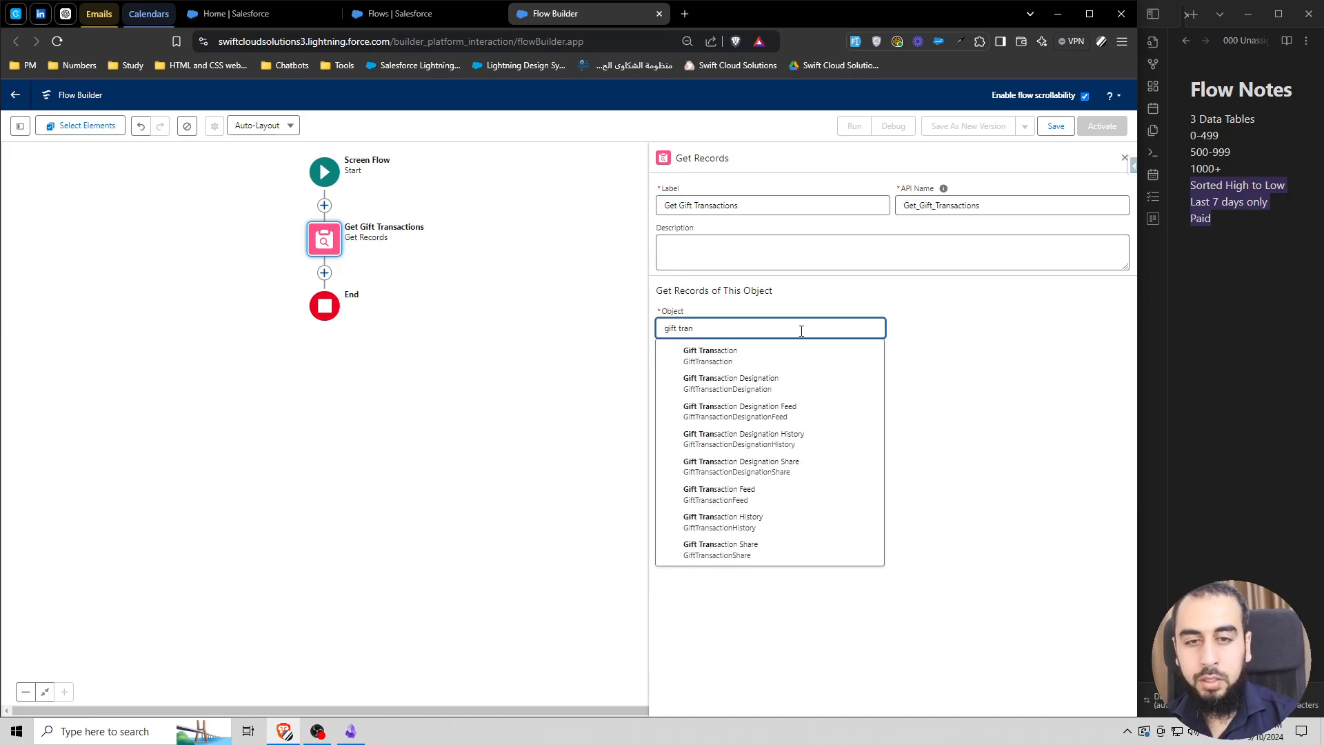
pyautogui.click(793, 354)
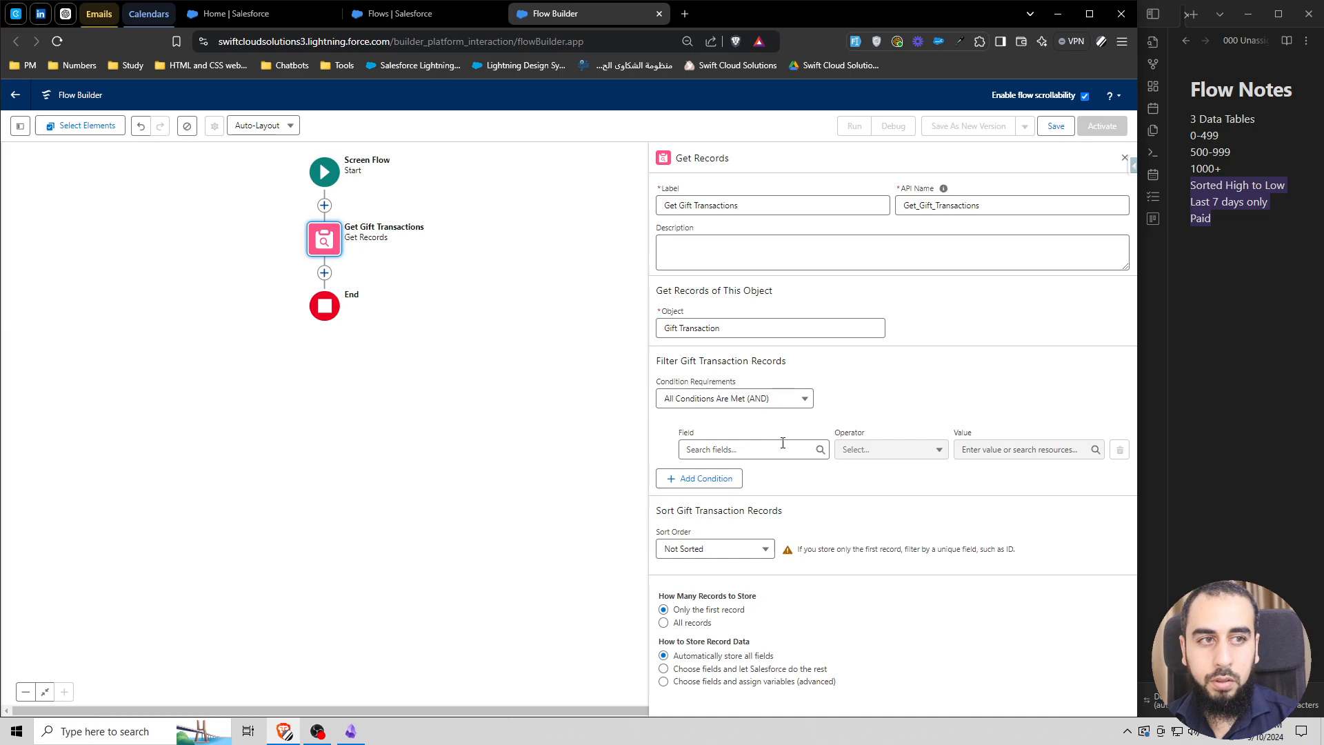
# Step: Set the first filter condition to the TransactionDate field with the Greater Than or Equal operator
pyautogui.click(1203, 219)
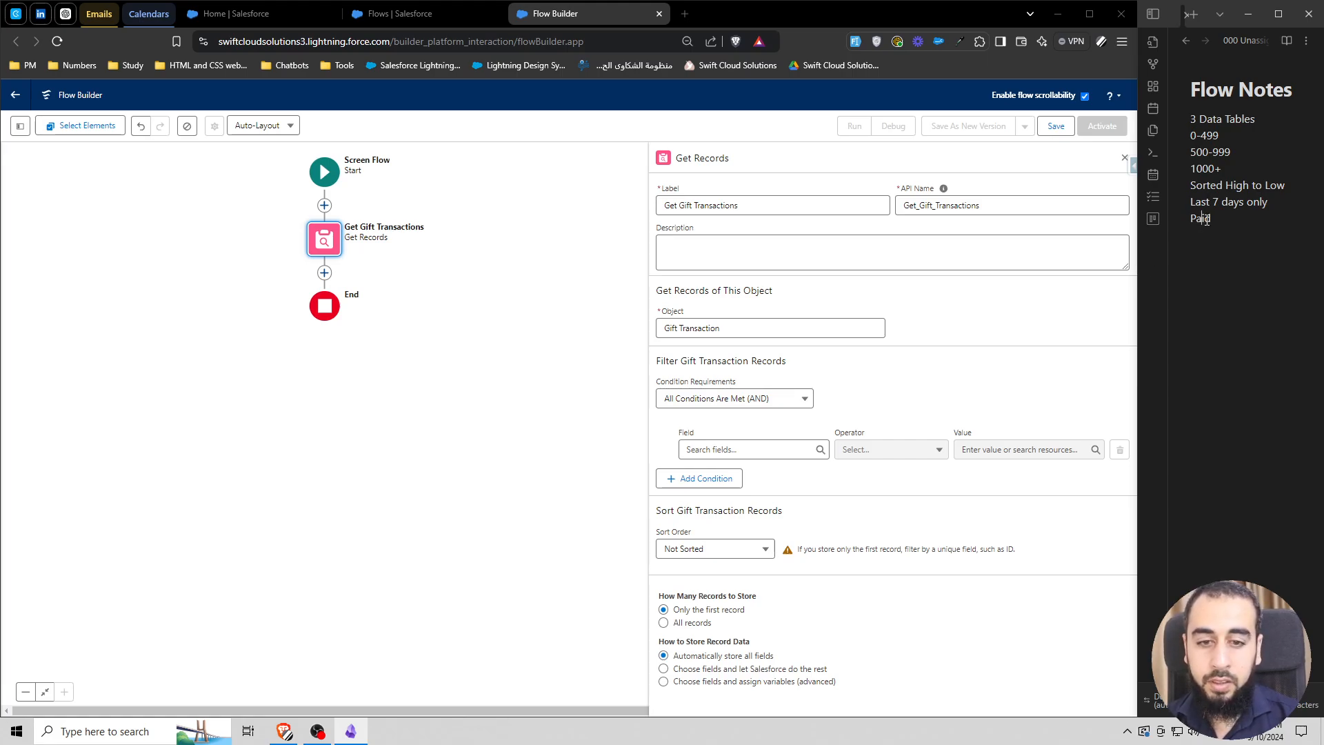
pyautogui.click(731, 449)
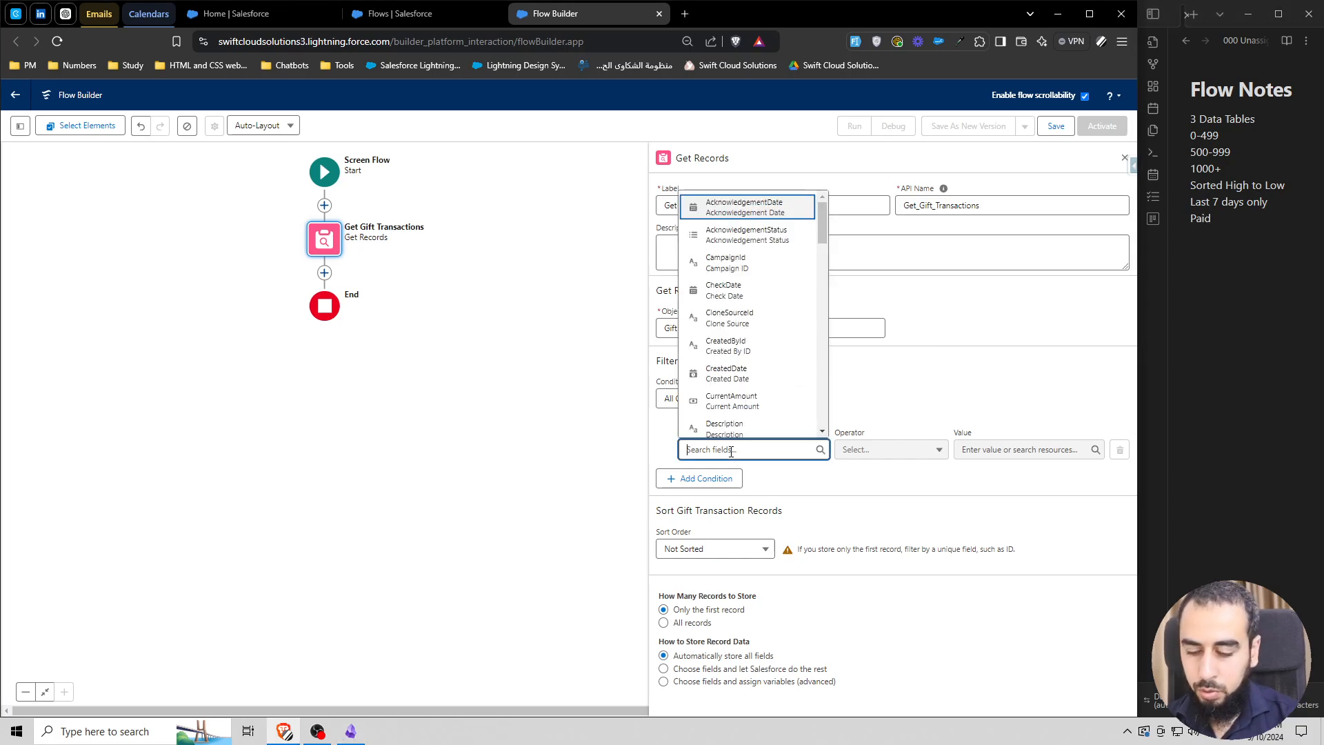
pyautogui.write('comple')
pyautogui.click(731, 424)
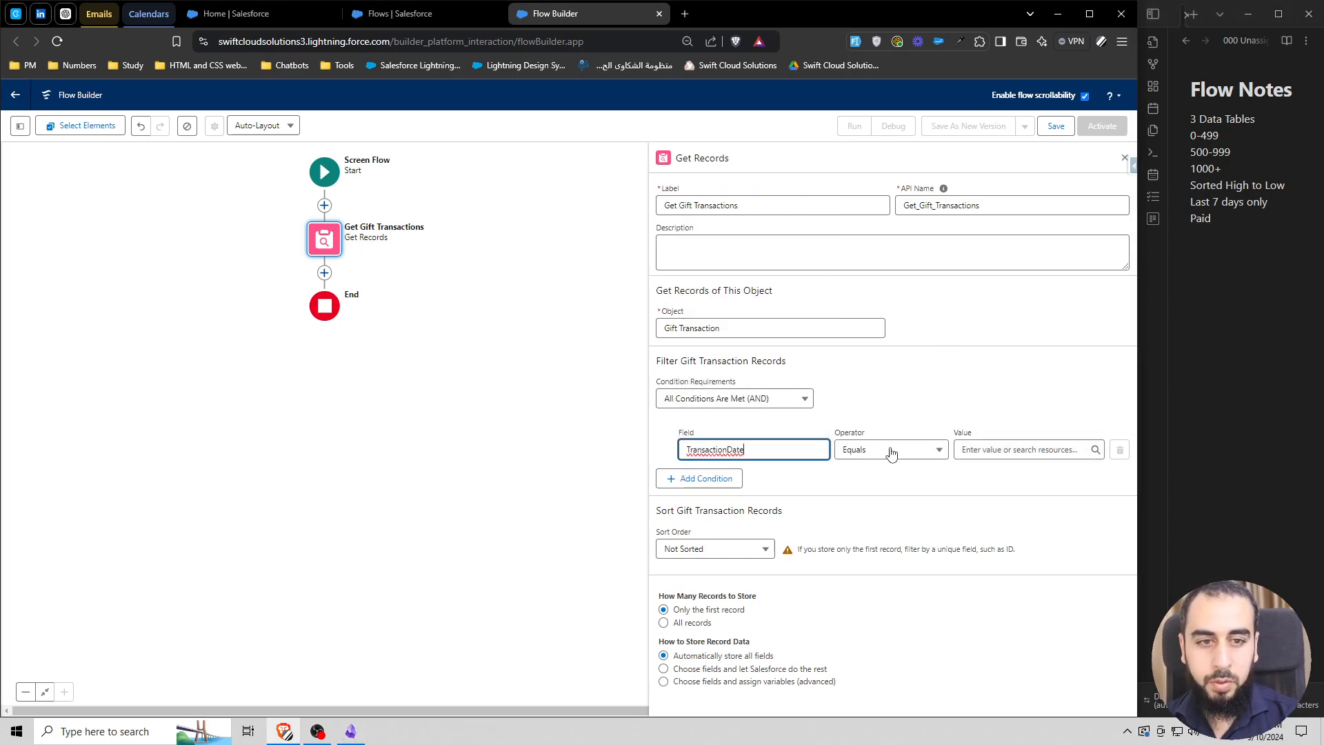
pyautogui.click(891, 451)
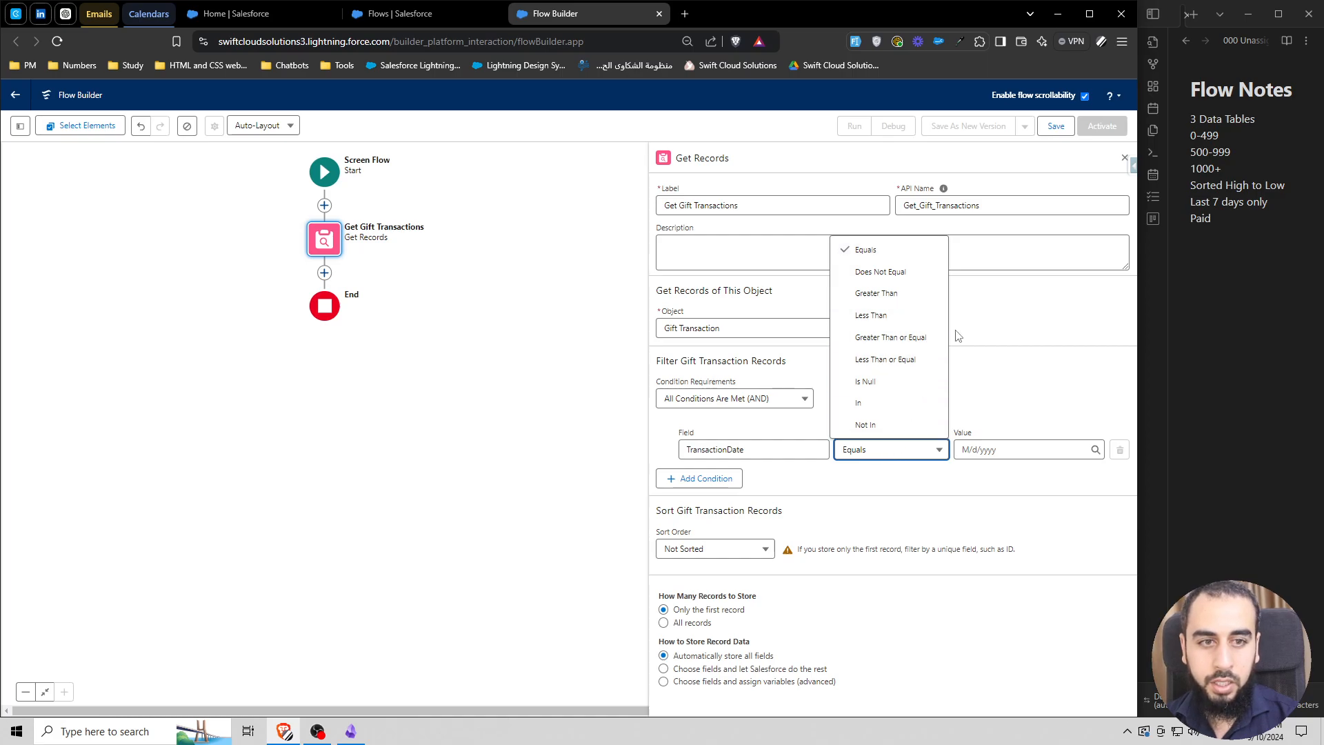
pyautogui.click(927, 344)
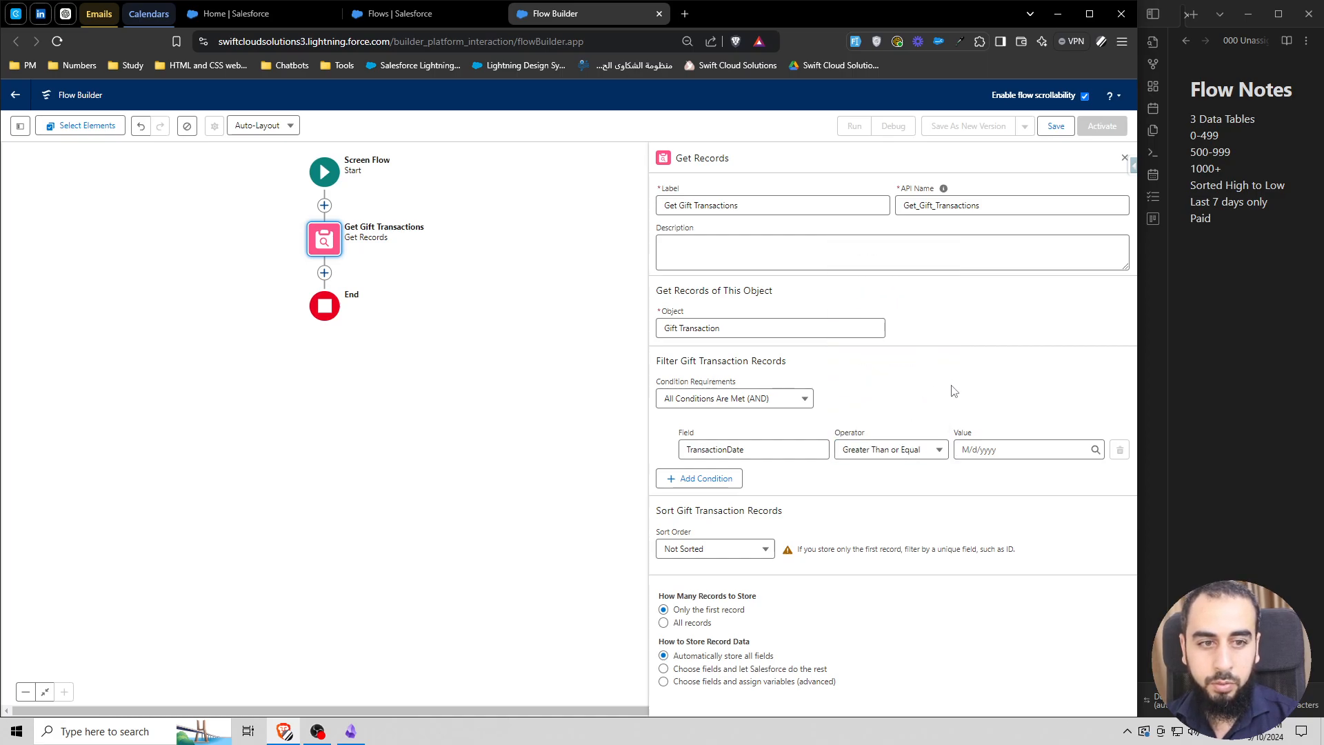
# Step: Start a new Formula resource for the condition's value, with API name fx_date_7DaysAgo and data type Date
pyautogui.click(975, 449)
pyautogui.click(993, 204)
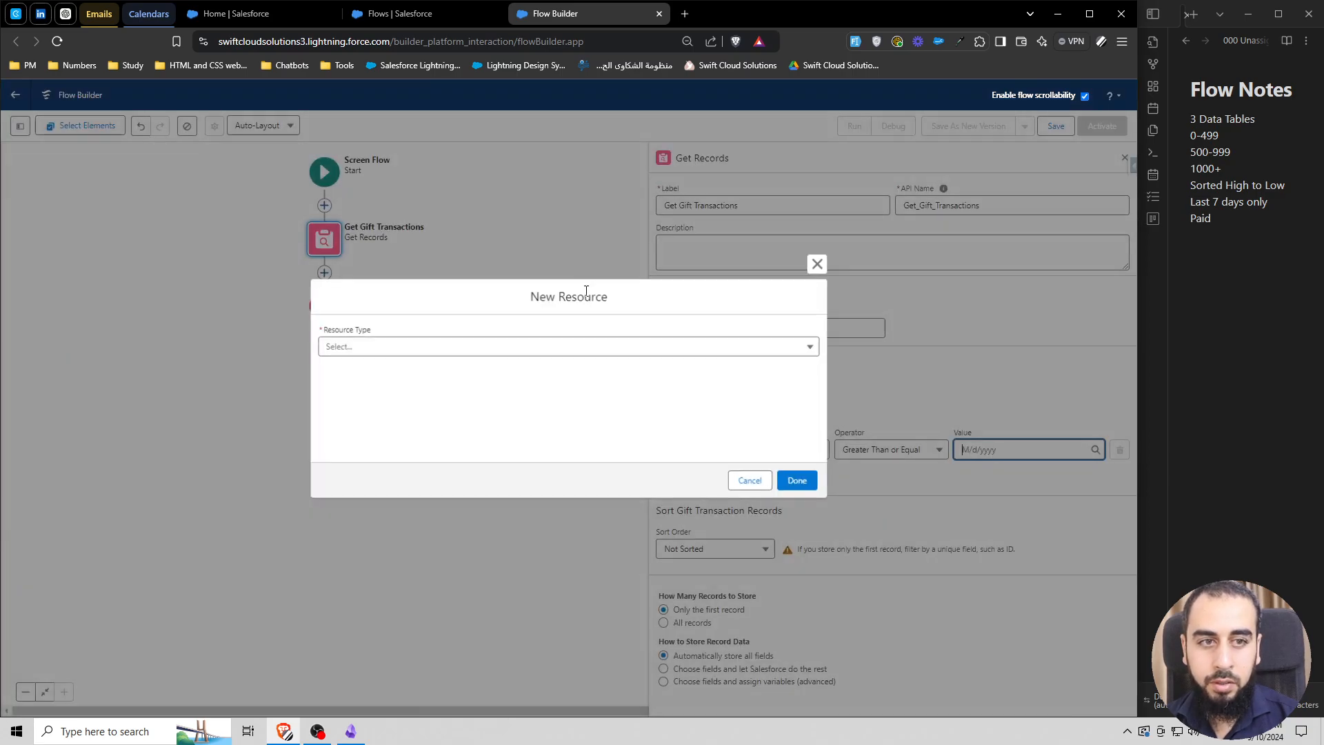
pyautogui.click(380, 346)
pyautogui.click(384, 434)
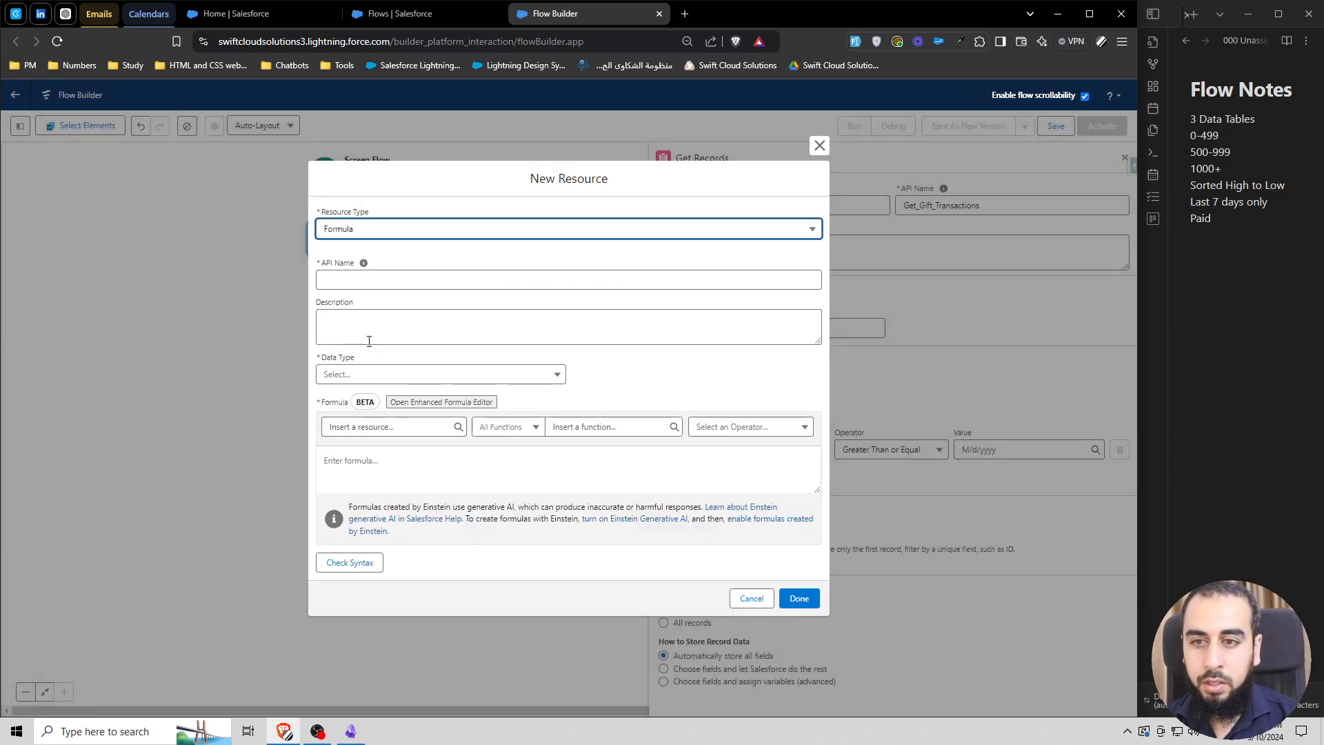
pyautogui.click(359, 282)
pyautogui.write('fx_')
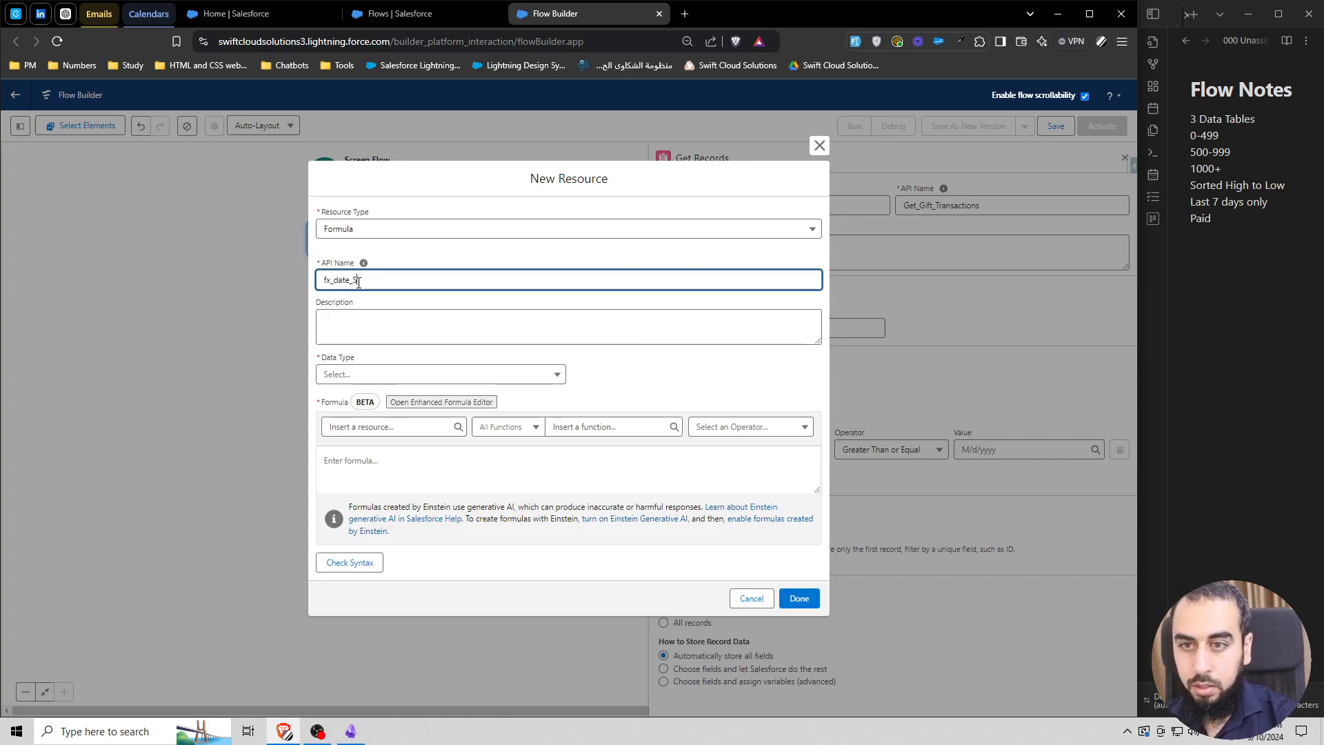
pyautogui.write('date_St')
pyautogui.write('a')
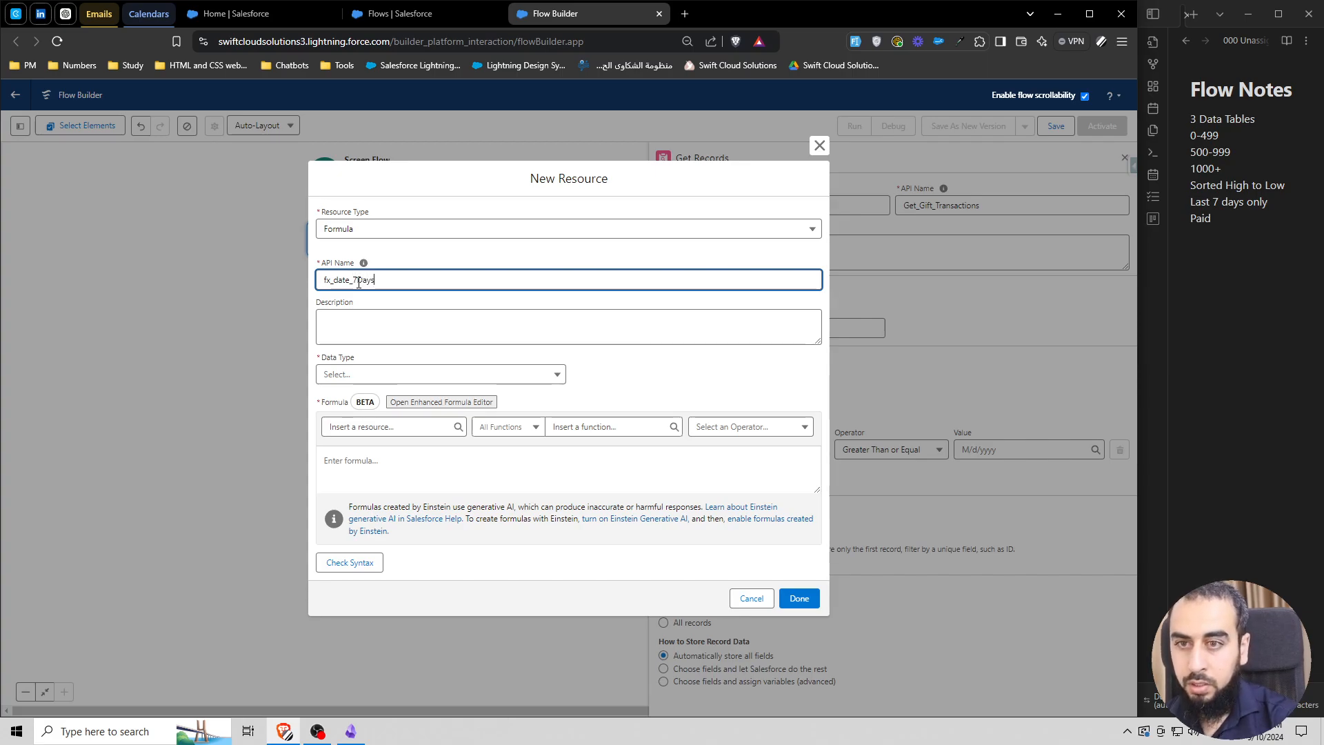
pyautogui.click(396, 375)
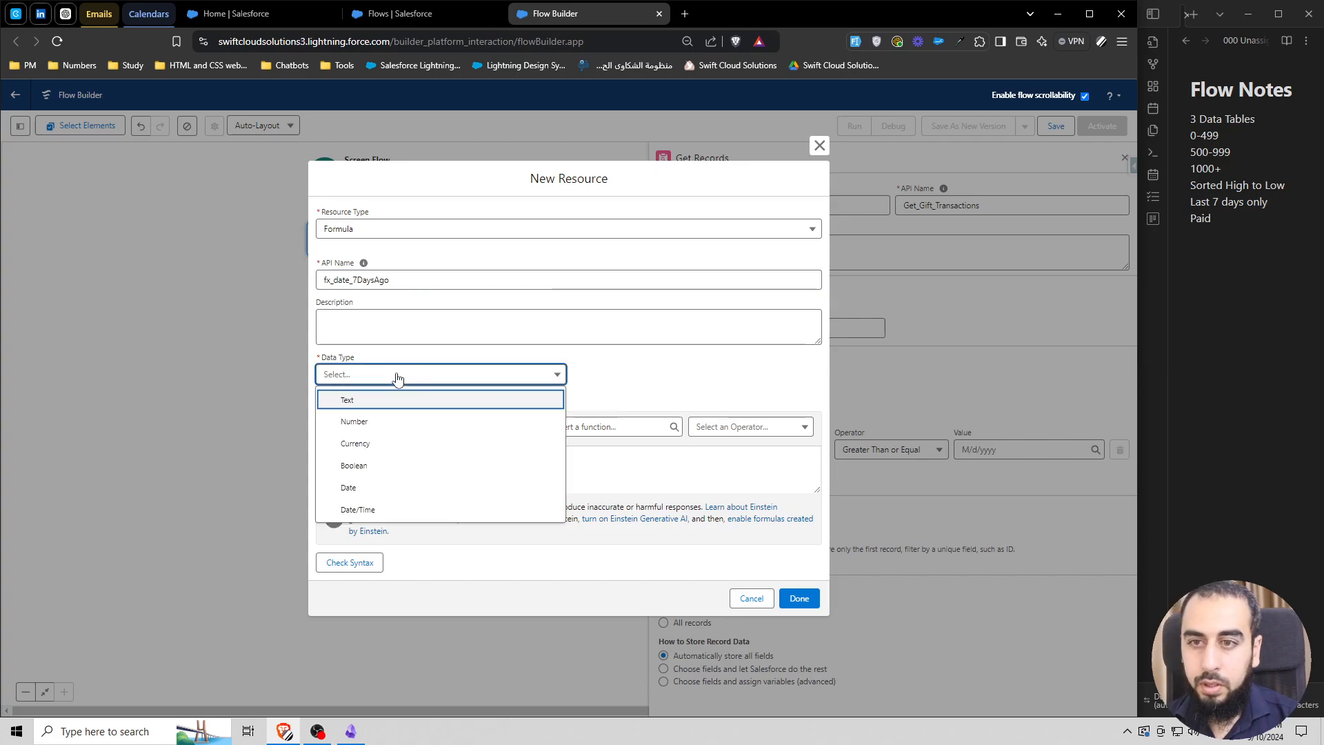
pyautogui.click(366, 490)
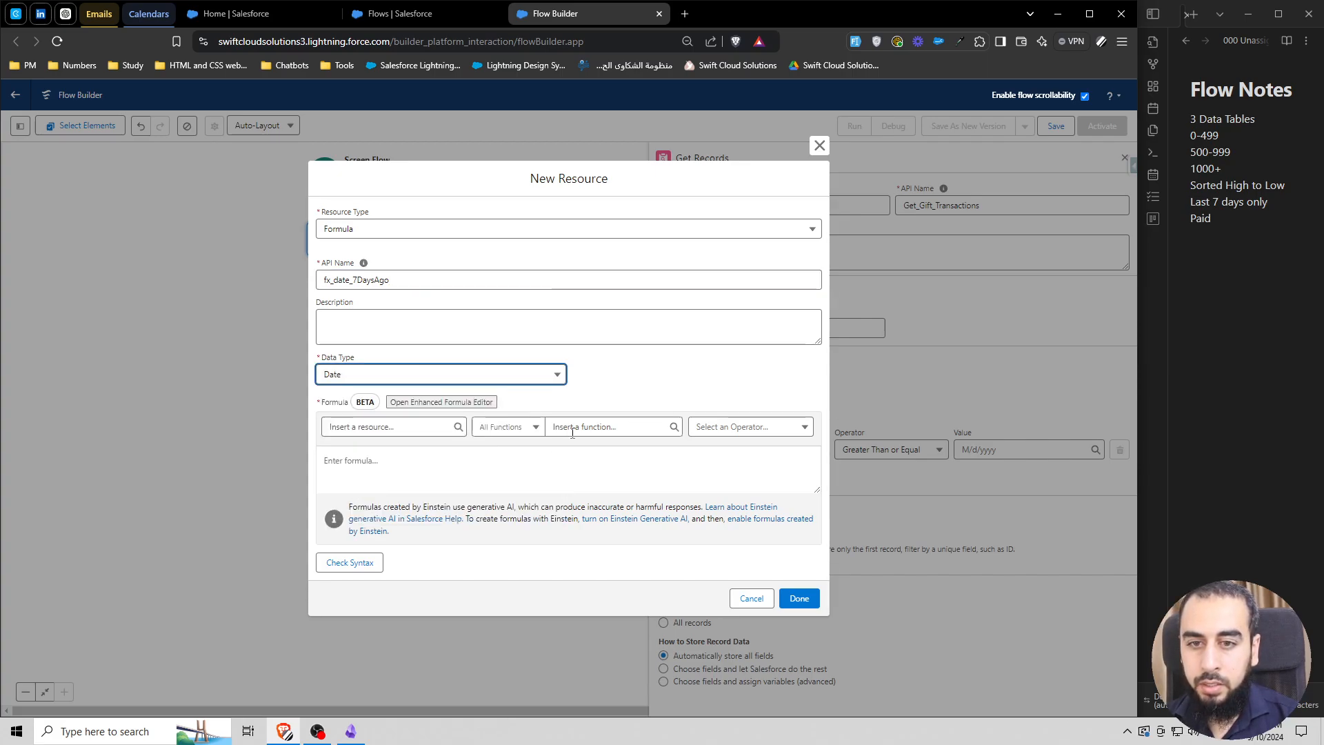
# Step: Define the formula as {!$Flow.CurrentDate} - 7, check its syntax, and save the resource
pyautogui.click(489, 463)
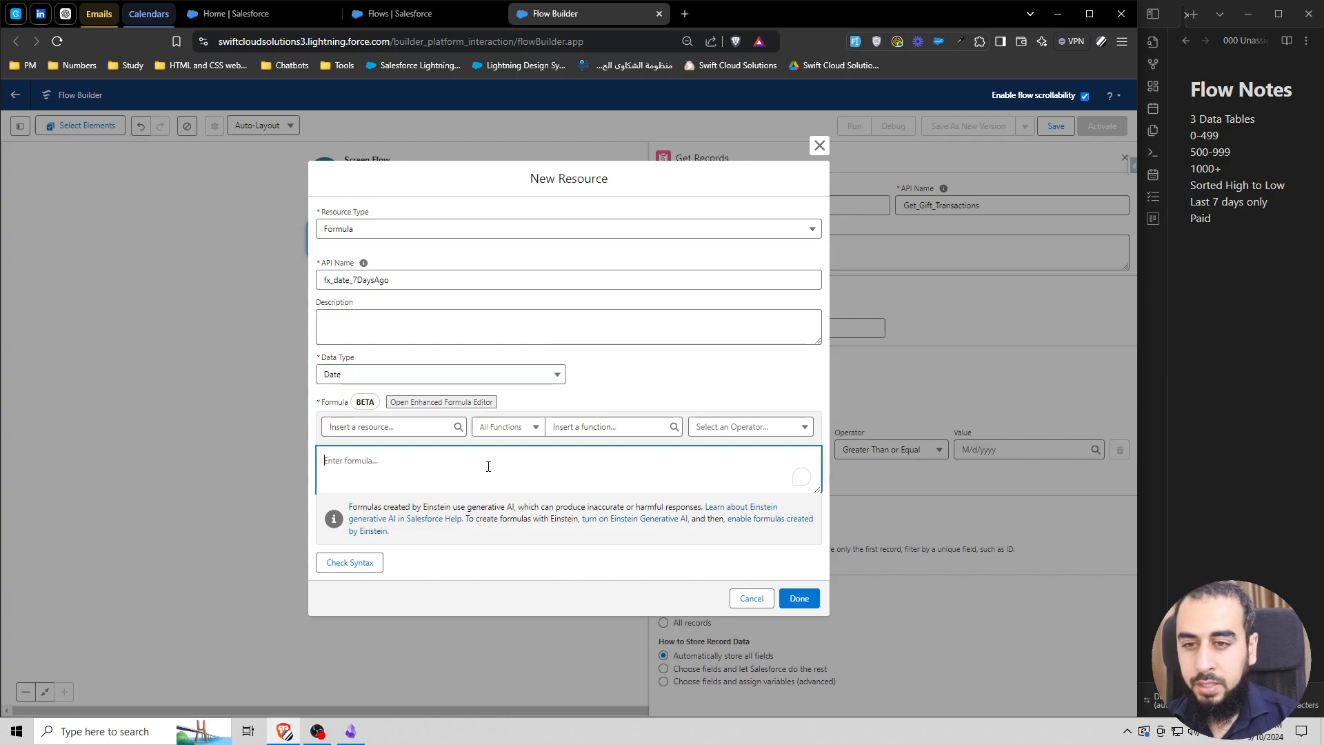
pyautogui.click(402, 430)
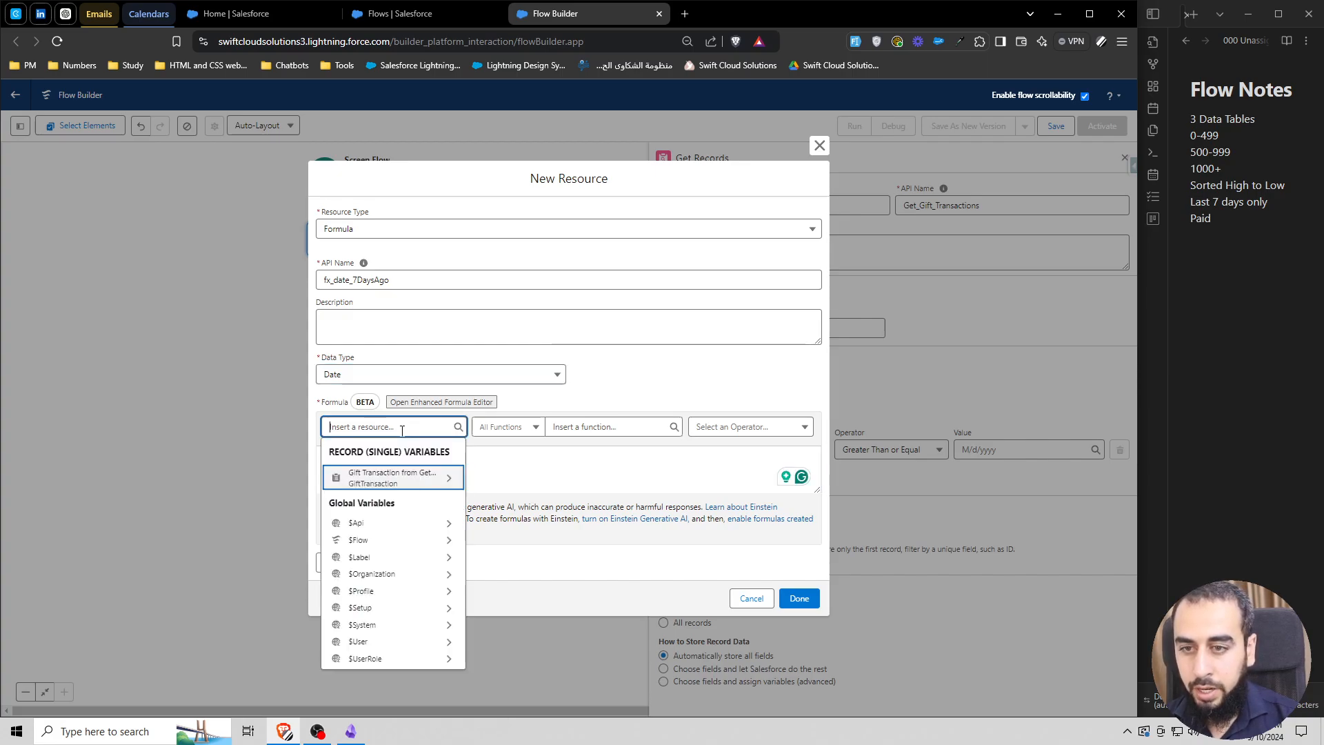
pyautogui.write('flow')
pyautogui.click(387, 472)
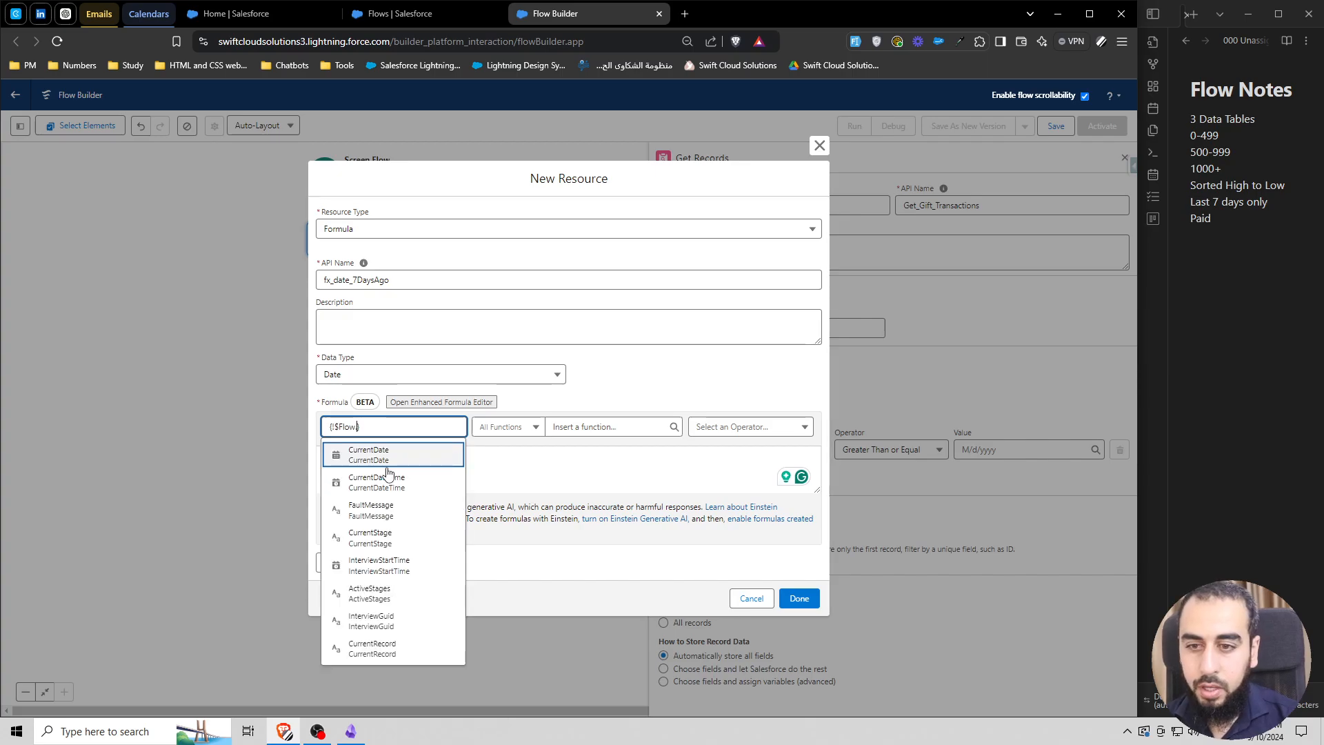
pyautogui.click(384, 456)
pyautogui.click(439, 458)
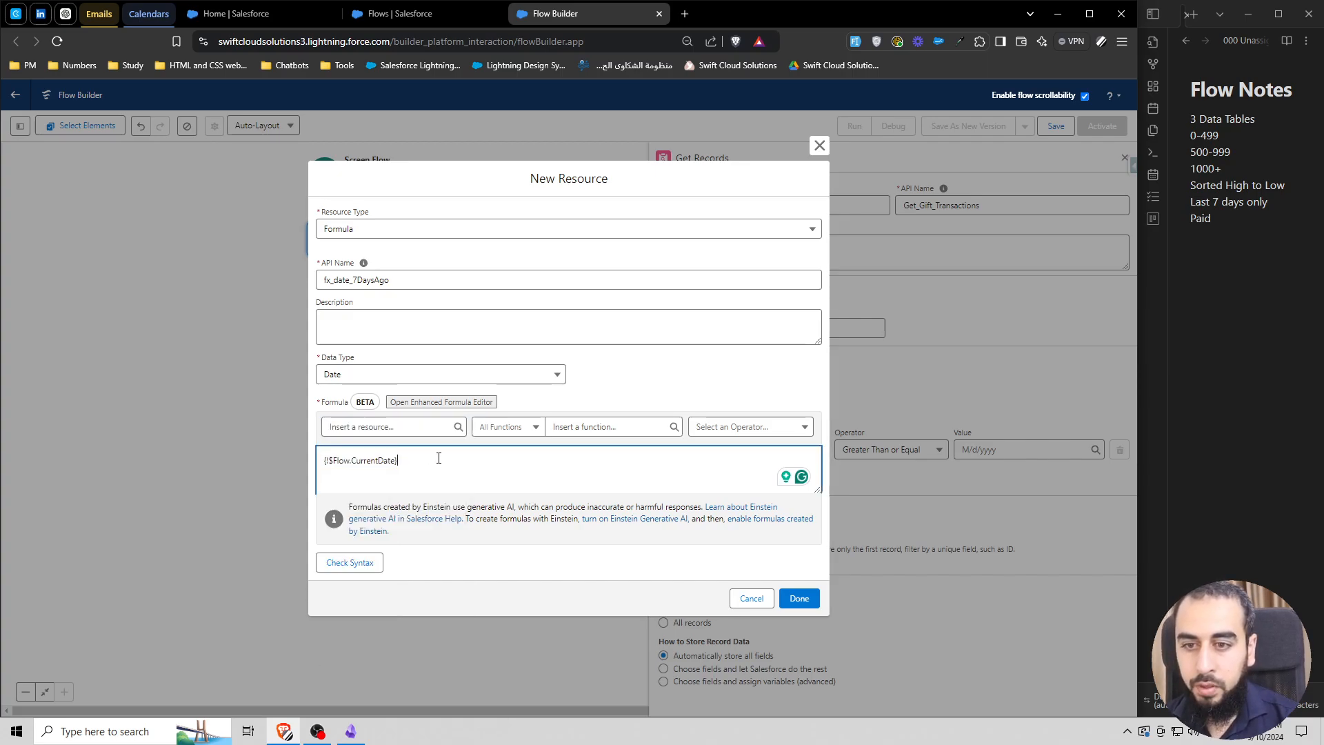
pyautogui.write('- 7')
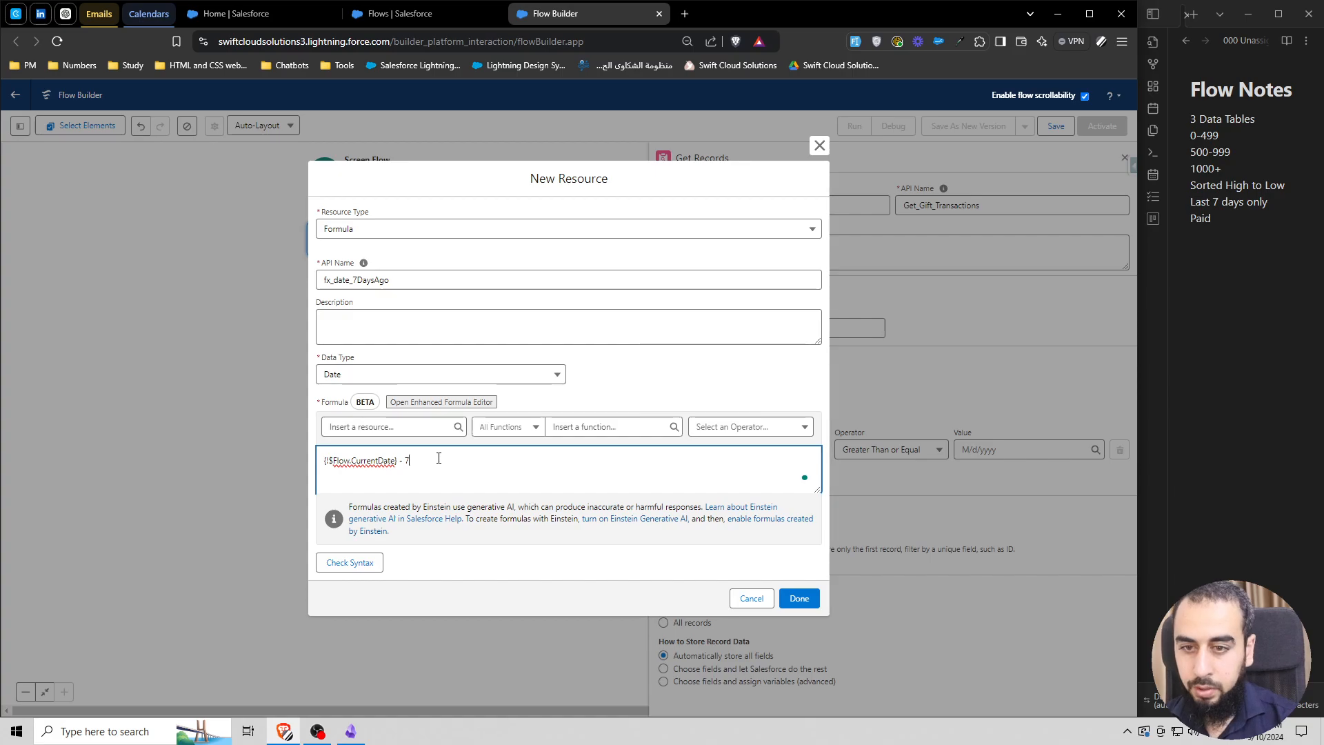
pyautogui.click(362, 562)
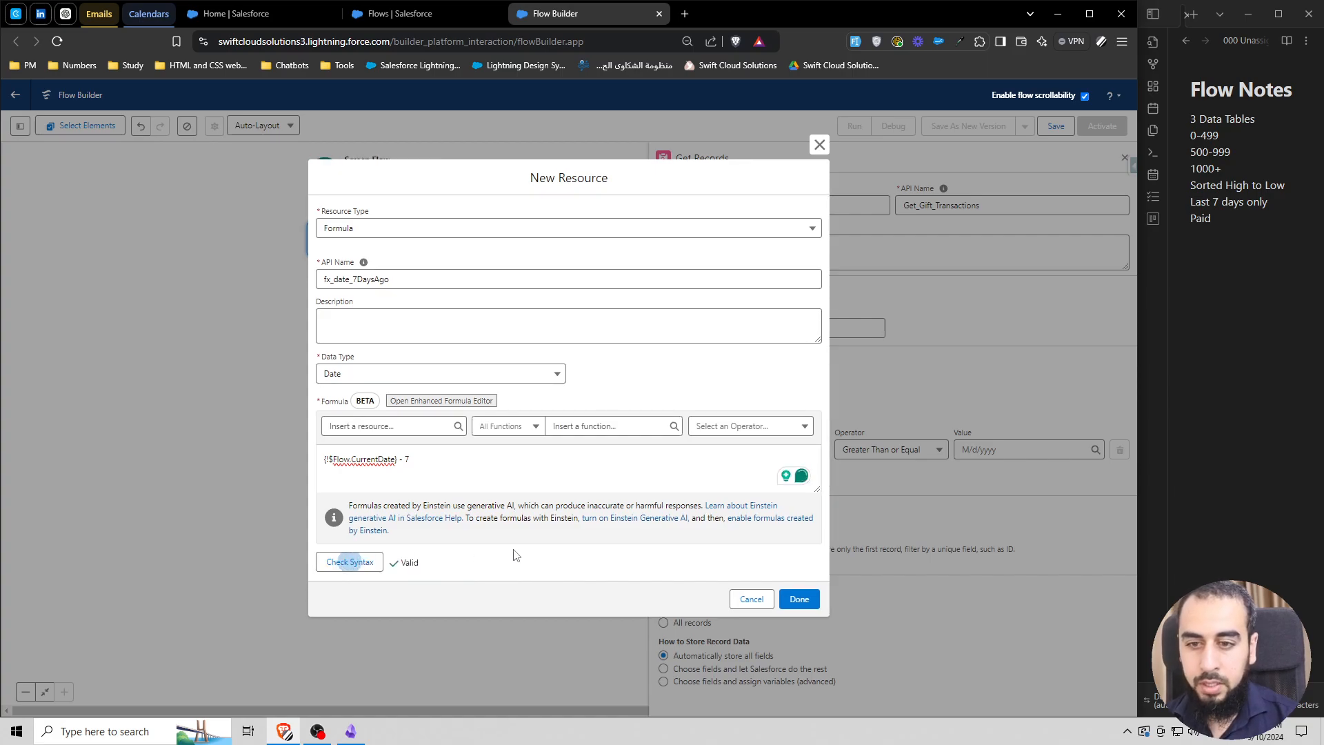
pyautogui.click(799, 598)
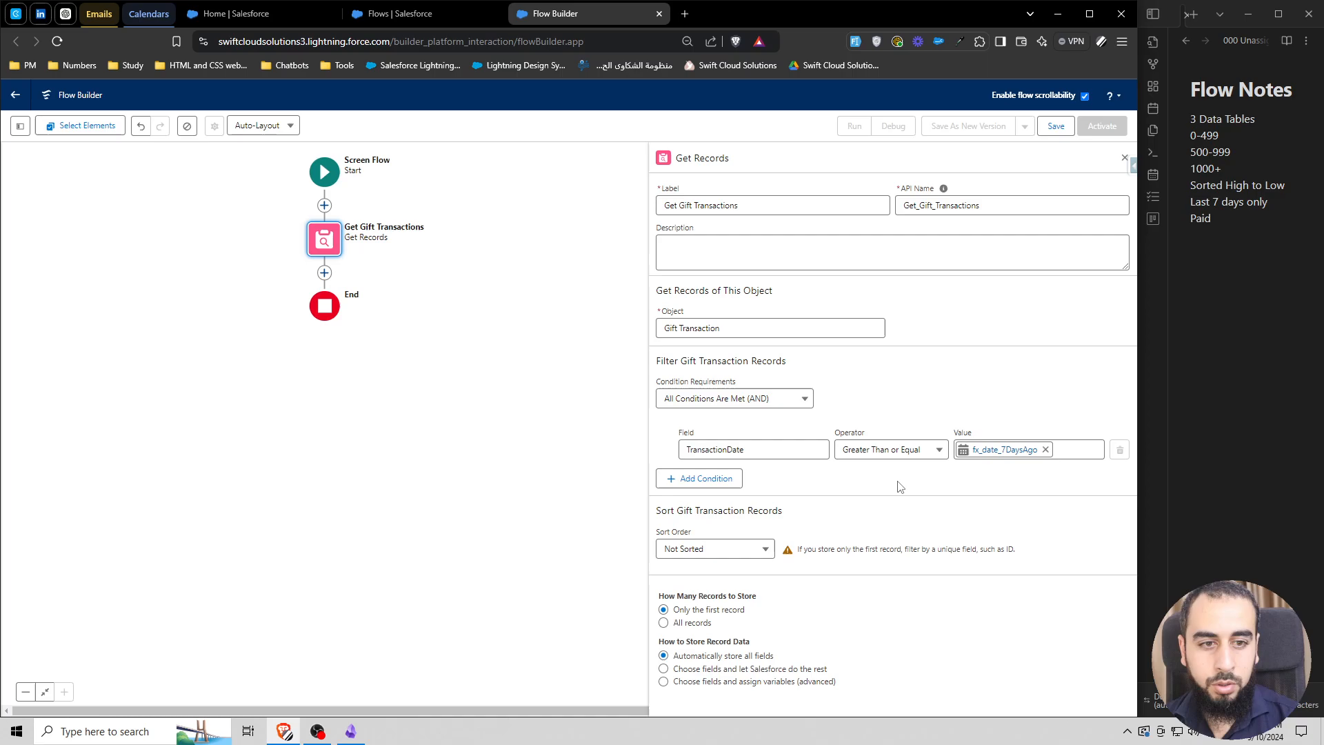
# Step: Add a second filter condition requiring Status Equals Paid
pyautogui.click(738, 477)
pyautogui.click(741, 490)
pyautogui.write('stat')
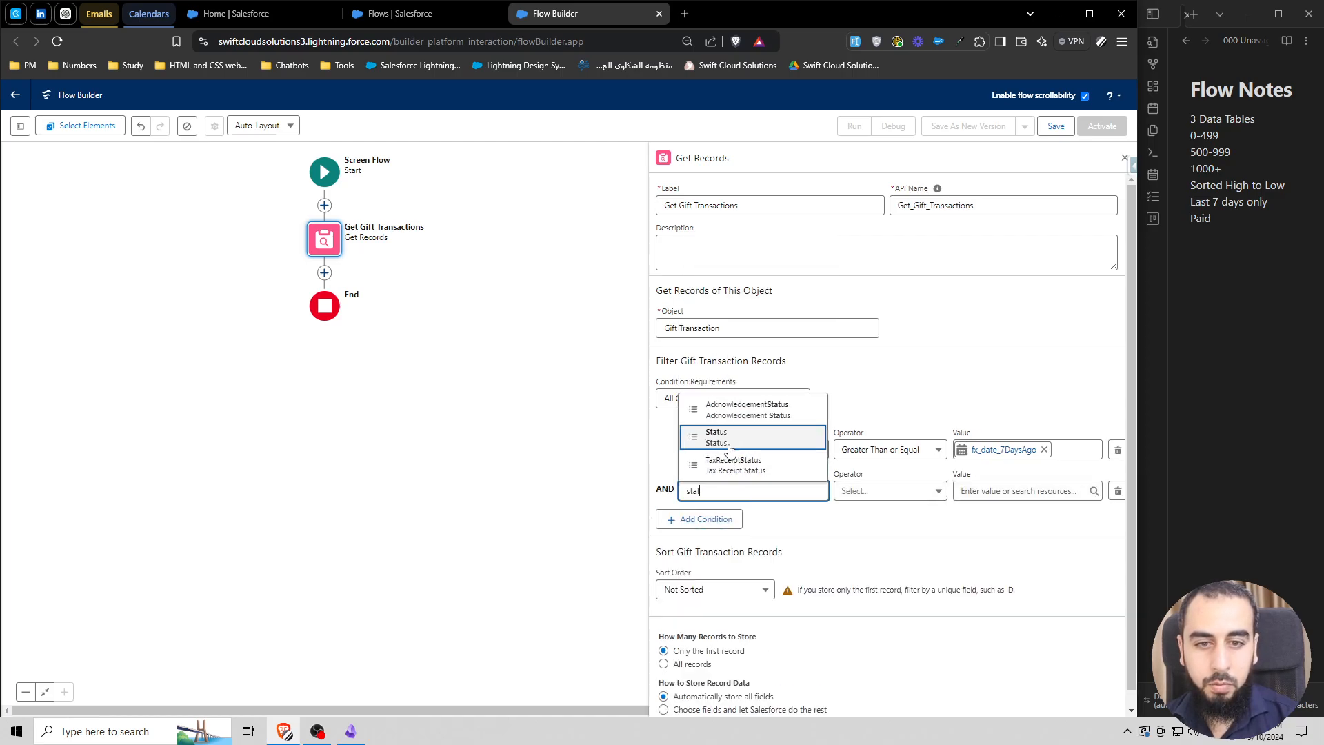
pyautogui.click(717, 443)
pyautogui.click(993, 488)
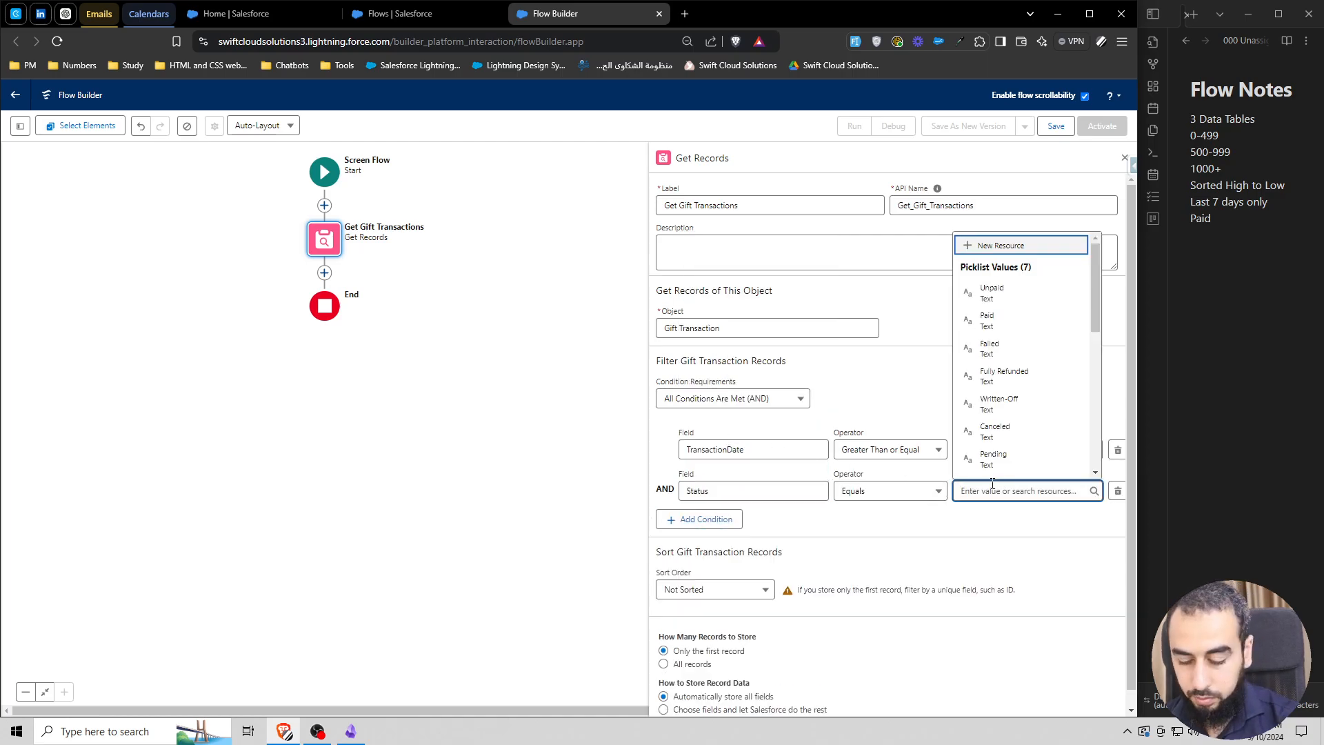
pyautogui.write('paid')
pyautogui.click(991, 461)
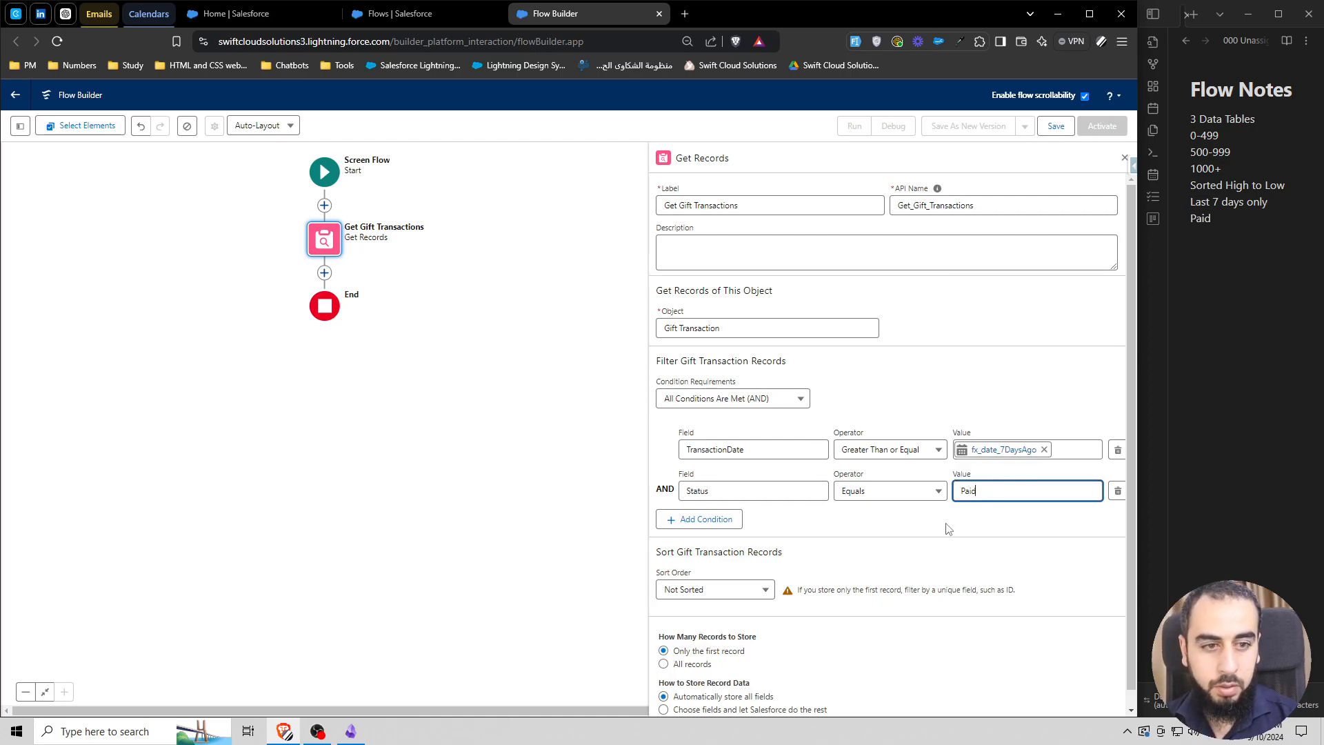
# Step: Sort the retrieved gift transactions in descending order by the CurrentAmount field
pyautogui.click(720, 590)
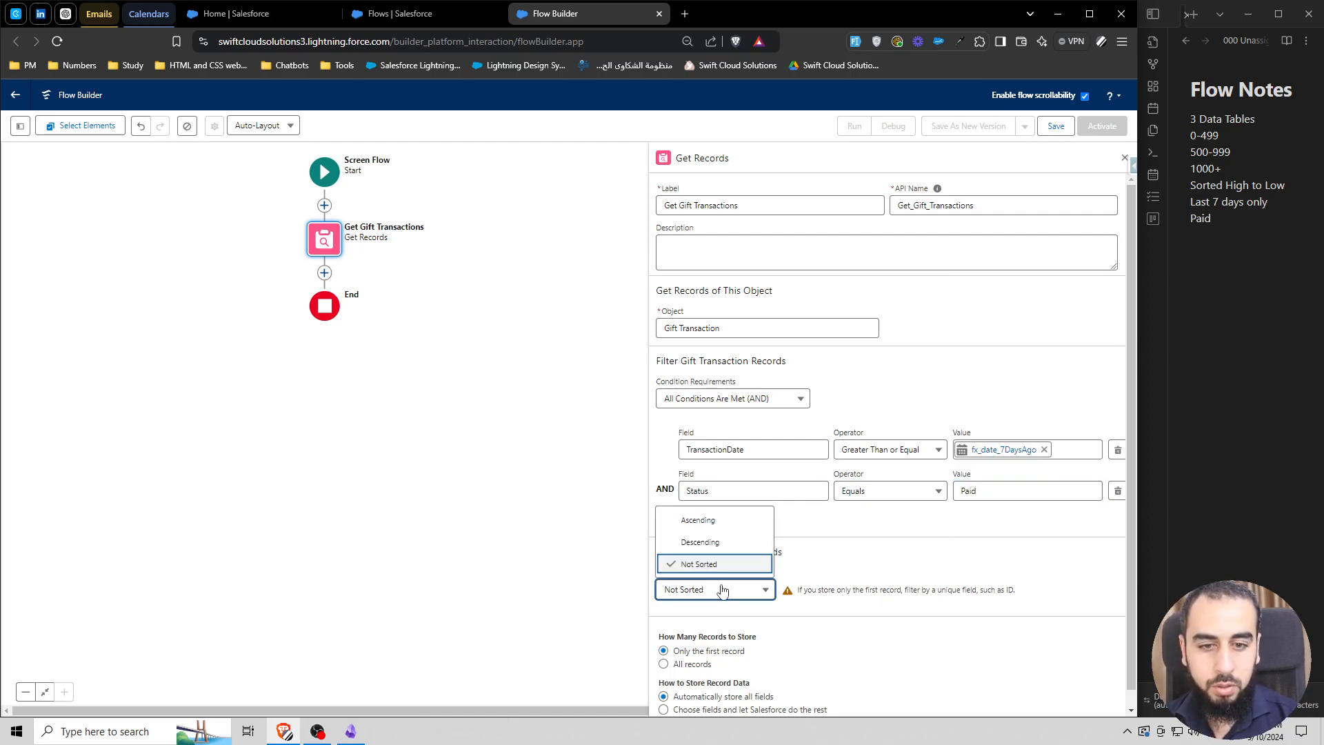
pyautogui.click(714, 544)
pyautogui.click(829, 591)
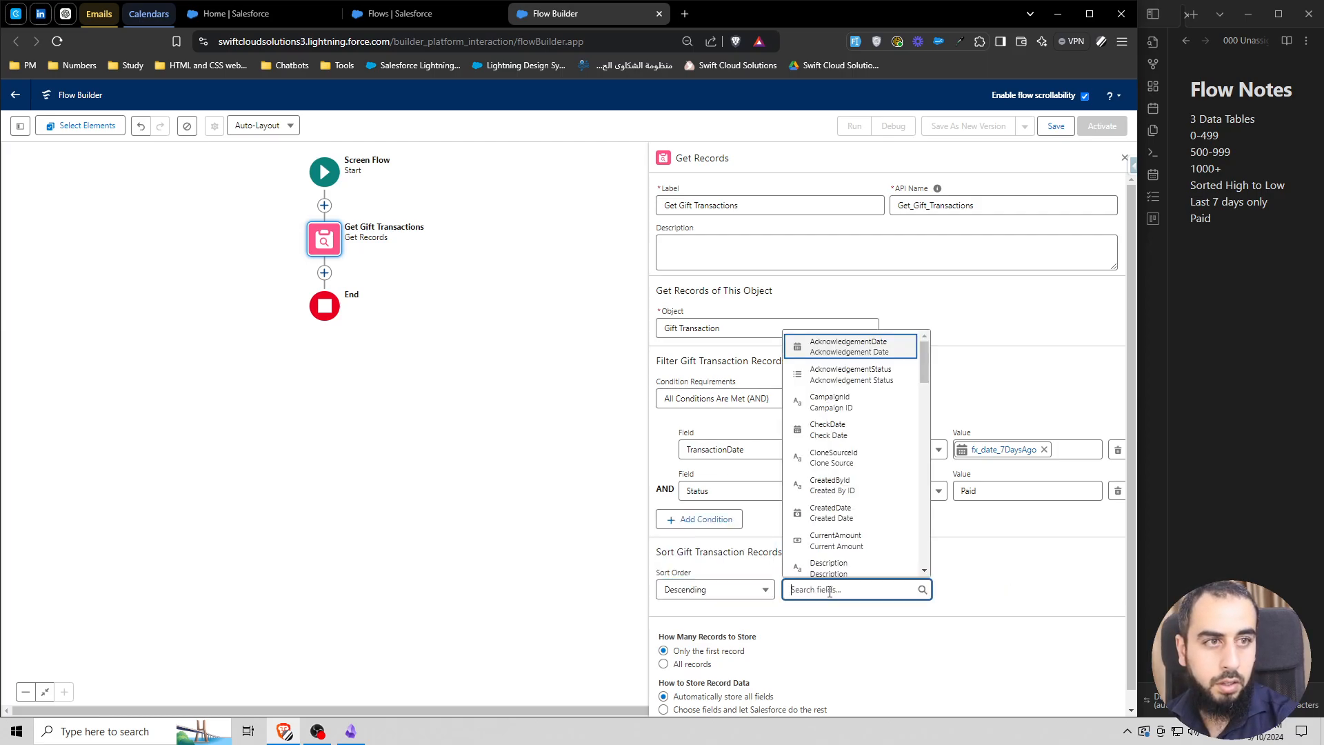
pyautogui.write('curren')
pyautogui.click(836, 564)
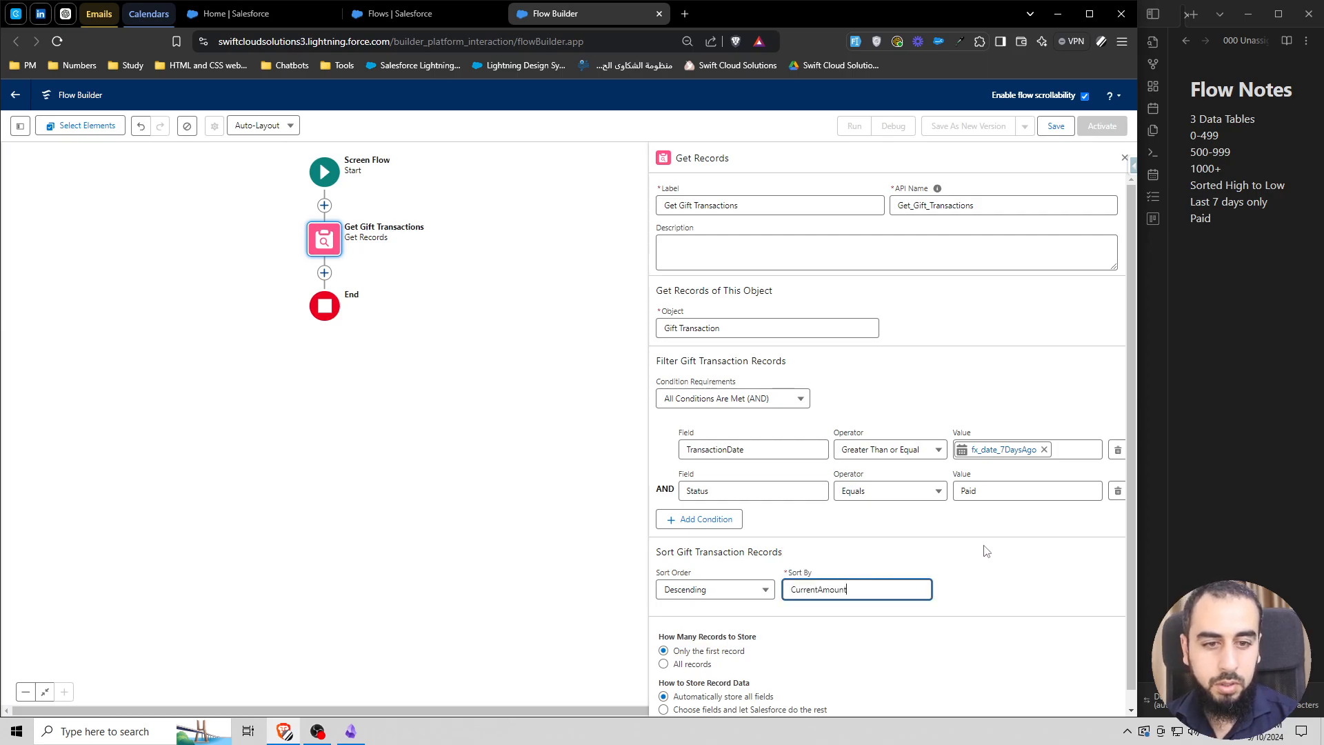
# Step: Store all records and set the record data storage to Choose fields and let Salesforce do the rest
pyautogui.scroll(-1, 984, 552)
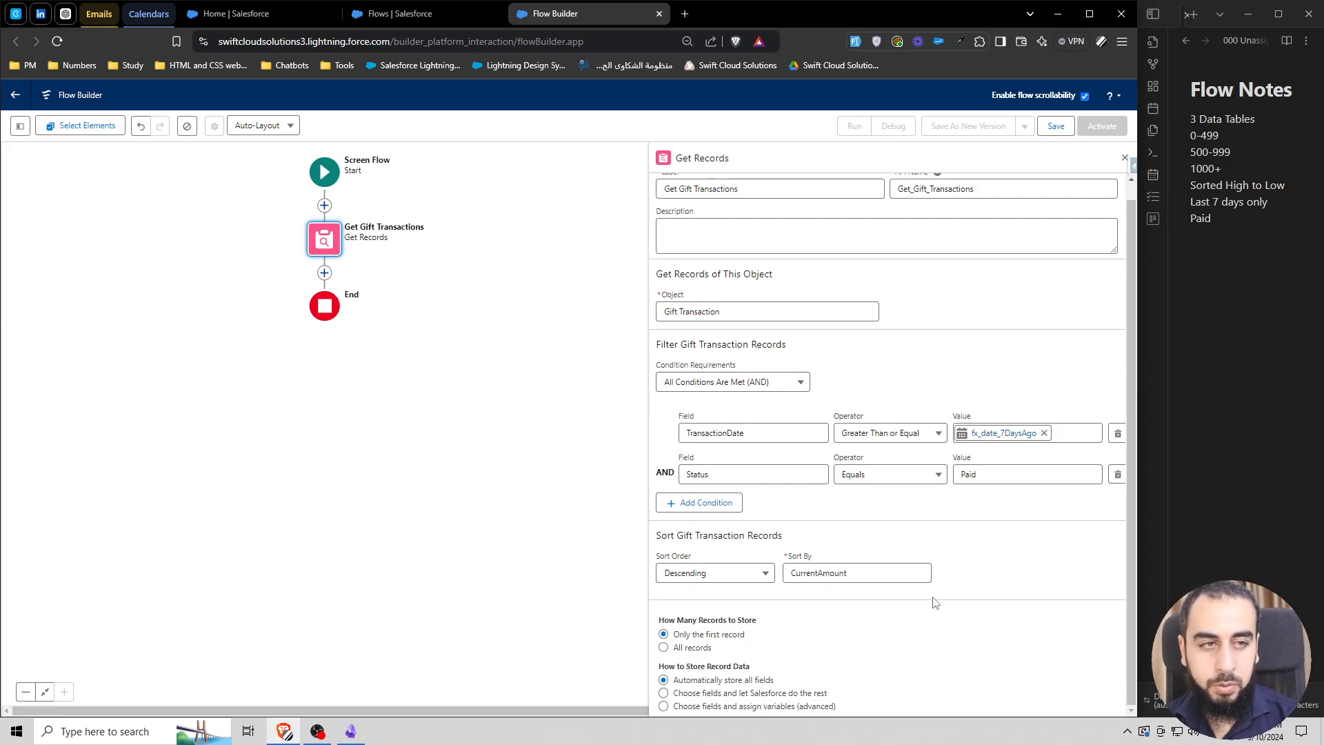
pyautogui.click(663, 647)
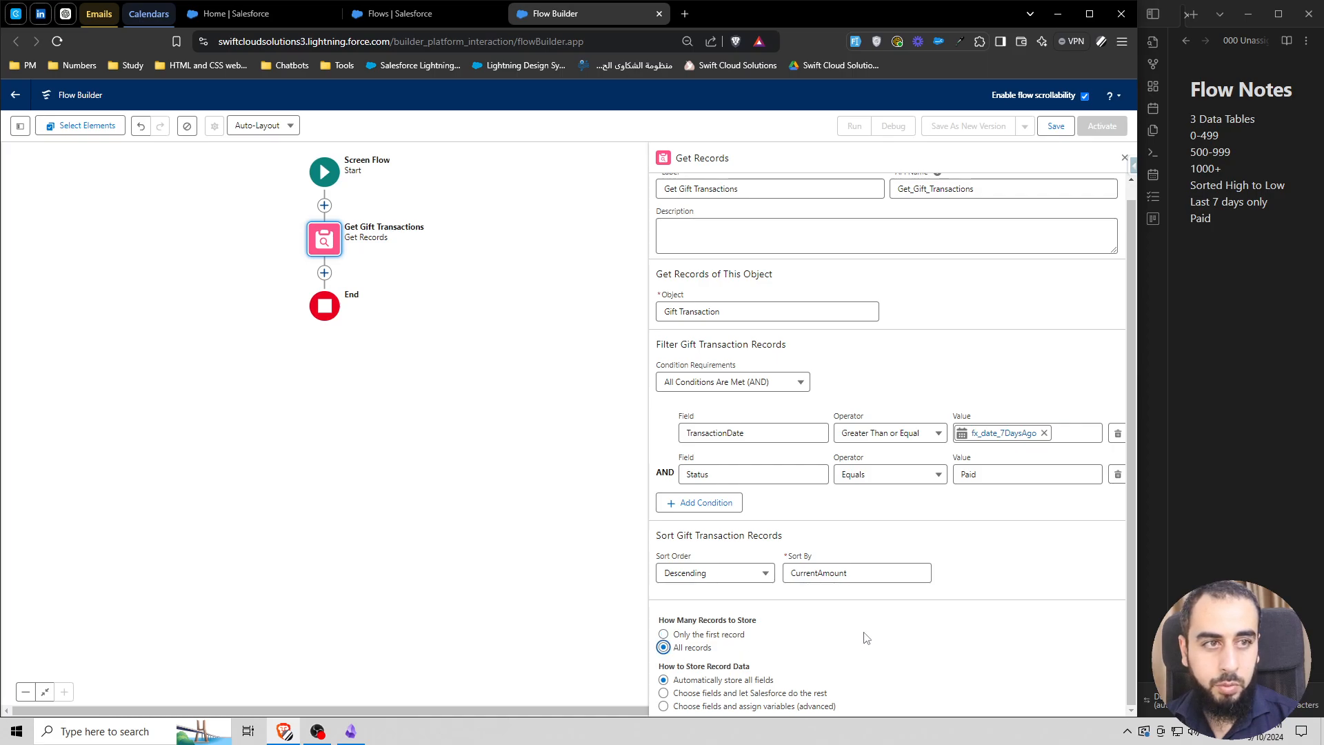
pyautogui.click(720, 692)
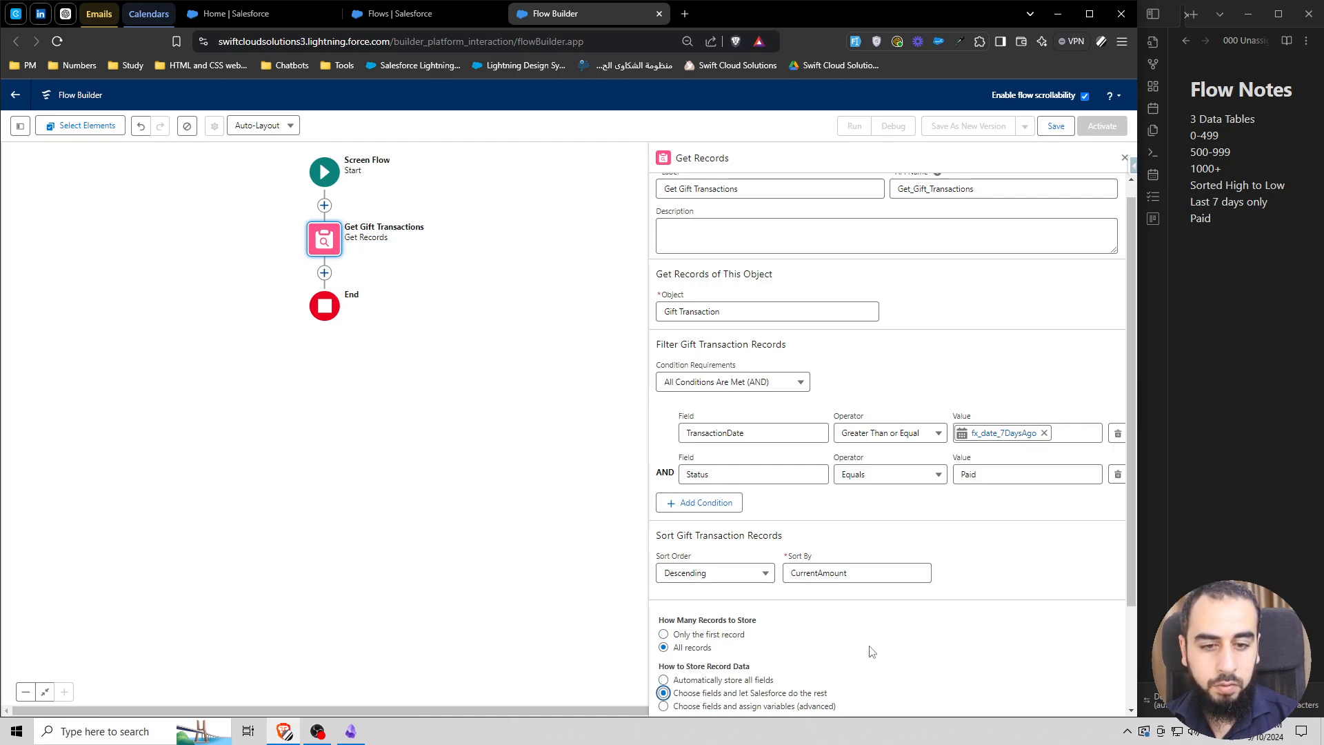
# Step: Select CurrentAmount and DonorId as the additional gift transaction fields to store, and close the Get Records settings
pyautogui.scroll(-2, 869, 648)
pyautogui.click(805, 669)
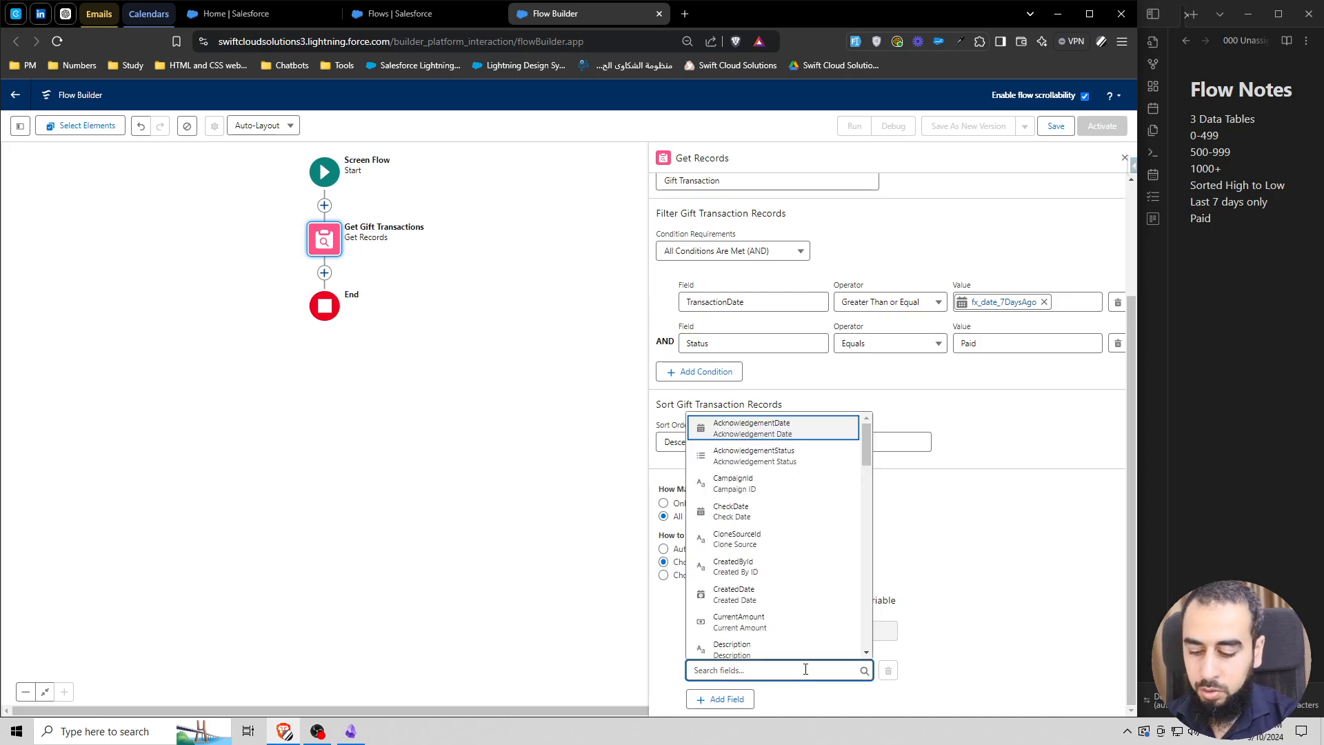
pyautogui.write('curren')
pyautogui.press('Return')
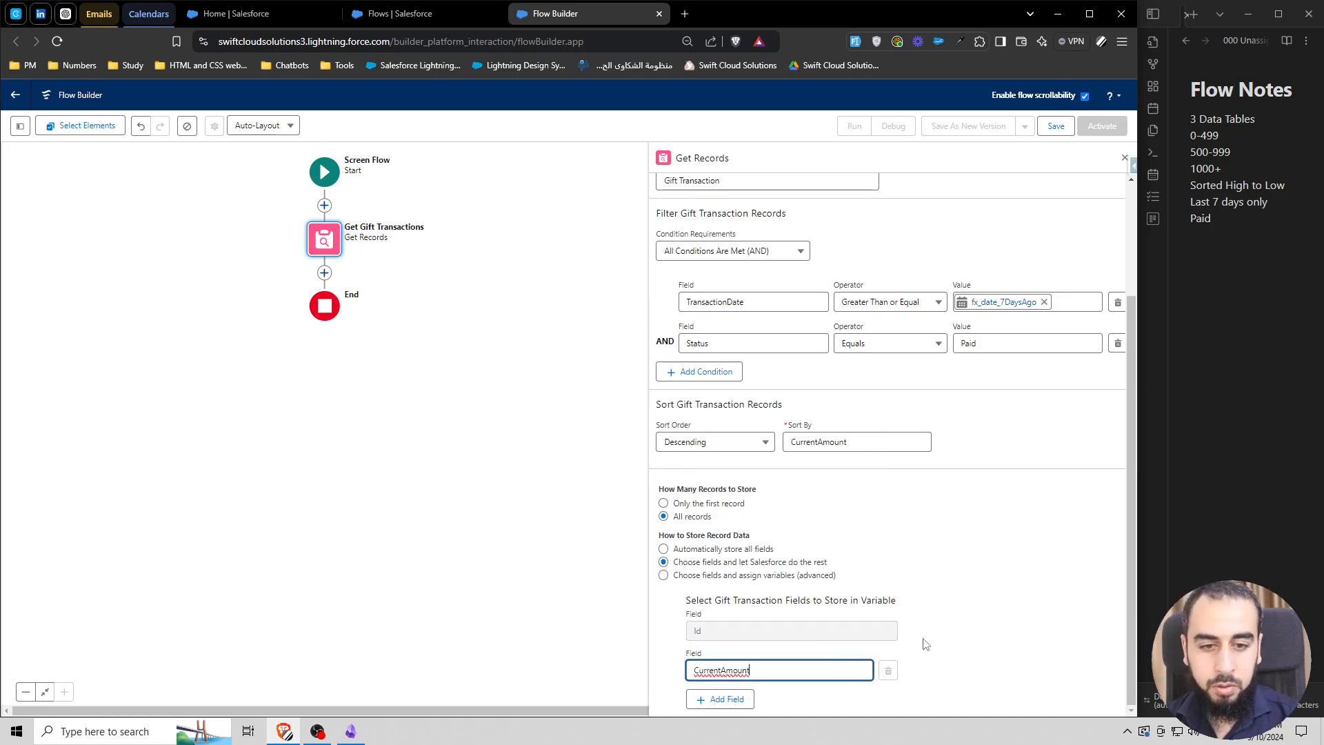
pyautogui.click(724, 699)
pyautogui.click(755, 669)
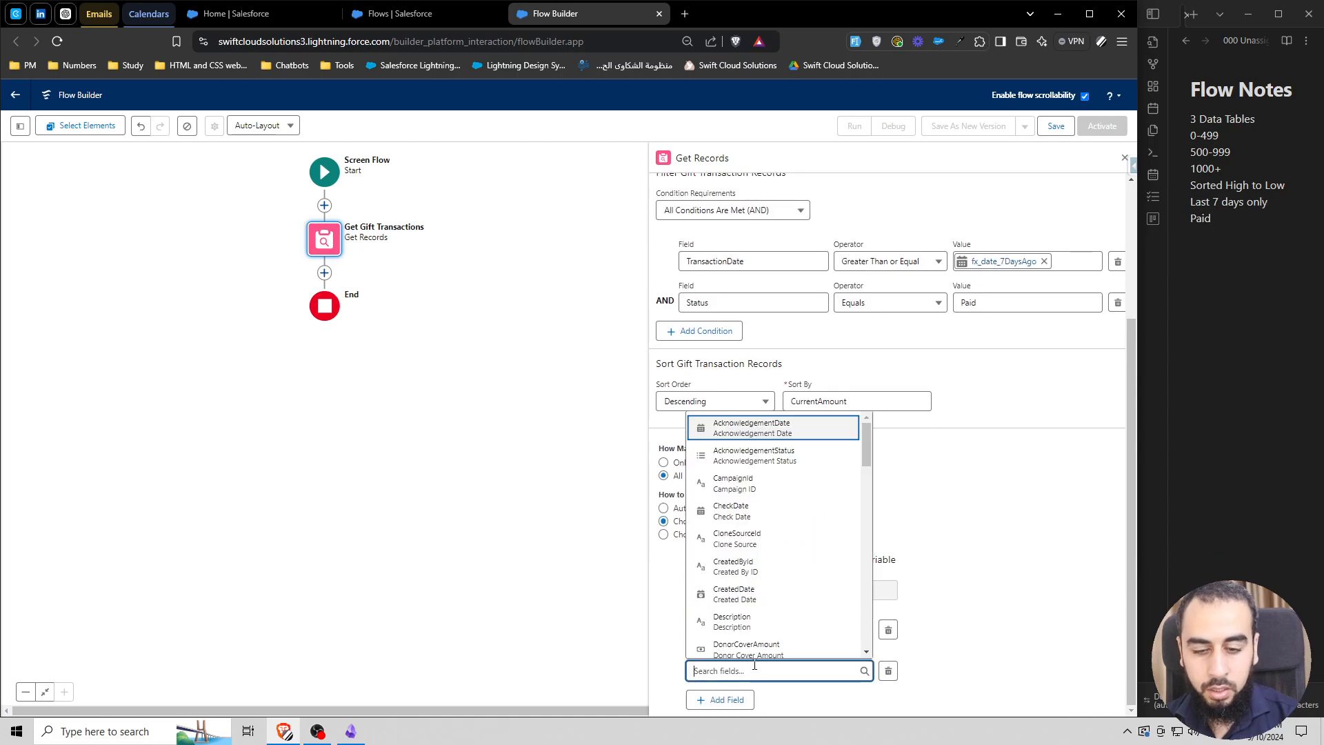
pyautogui.write('dono')
pyautogui.click(752, 646)
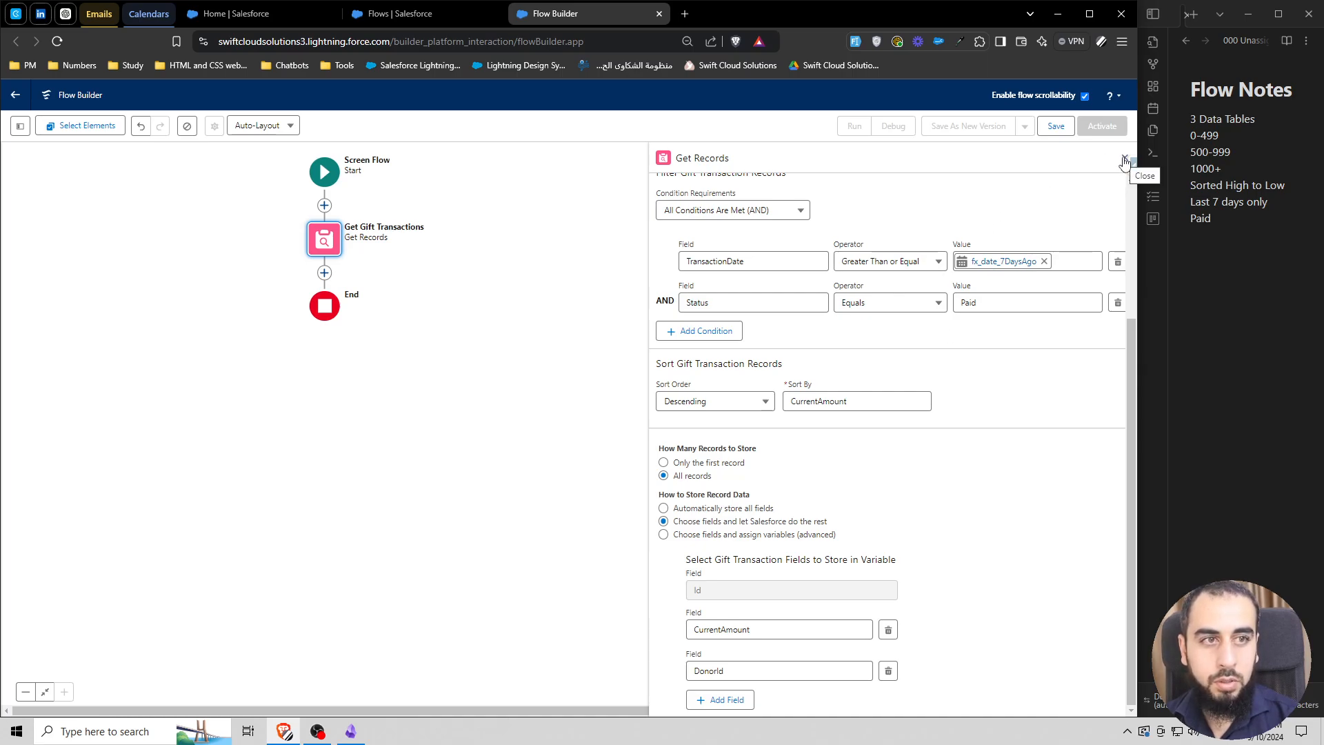
pyautogui.click(1125, 160)
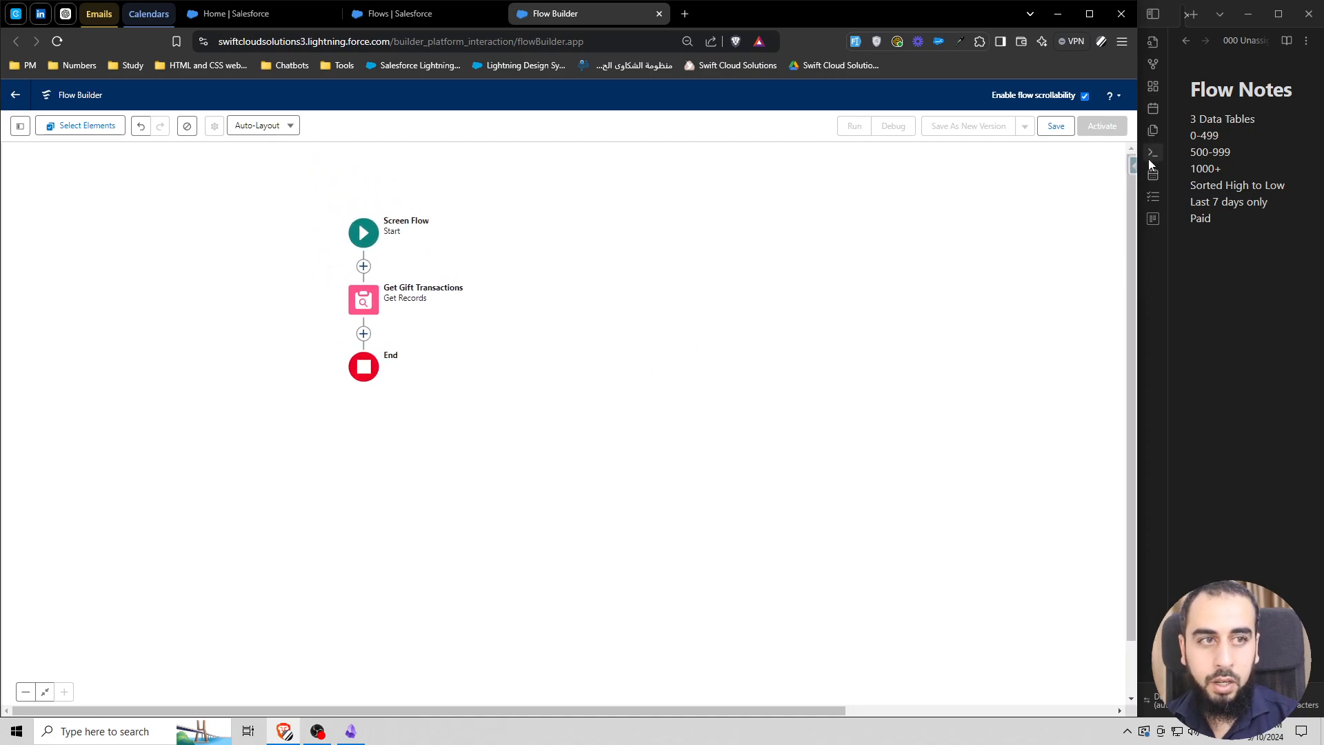
# Step: Add a Collection Filter labelled Filter 0 to 499 after Get Gift Transactions, using the gift transactions it retrieves as the source collection
pyautogui.moveTo(1221, 169); pyautogui.dragTo(1191, 135)
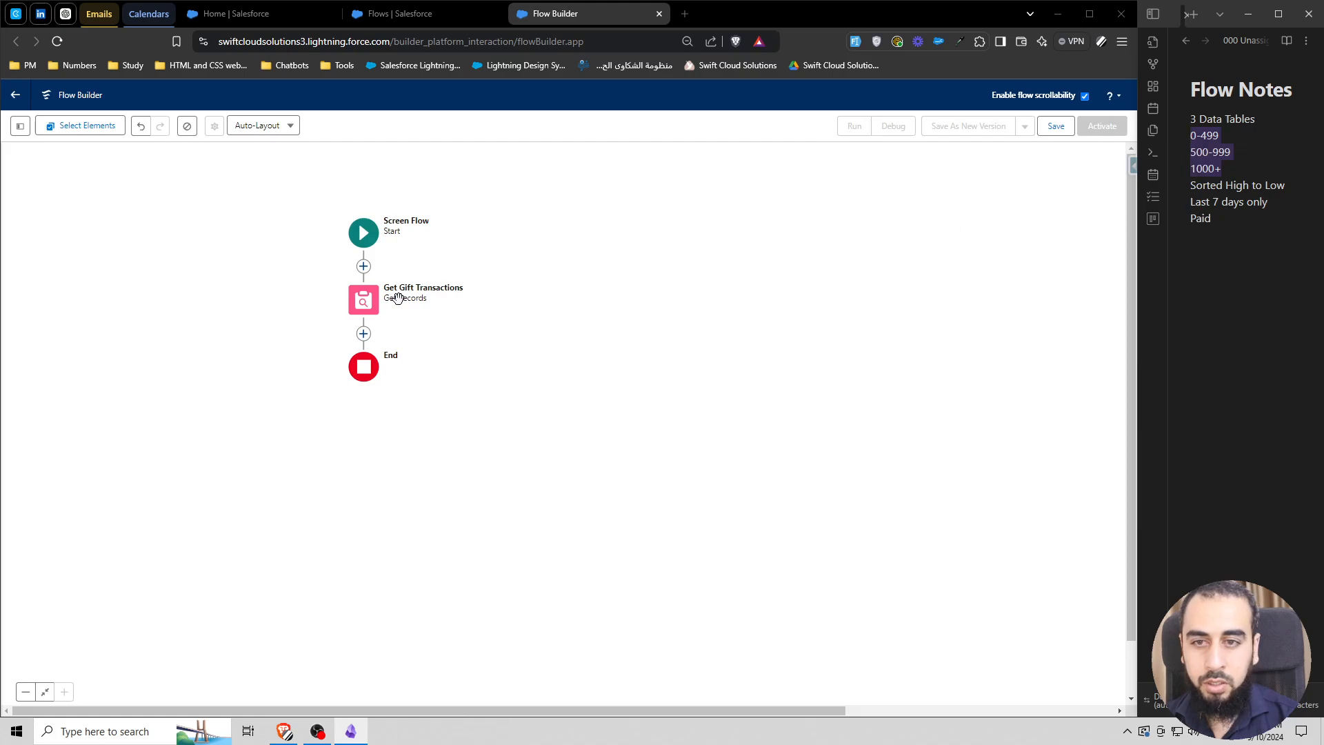
pyautogui.click(363, 334)
pyautogui.write('collect')
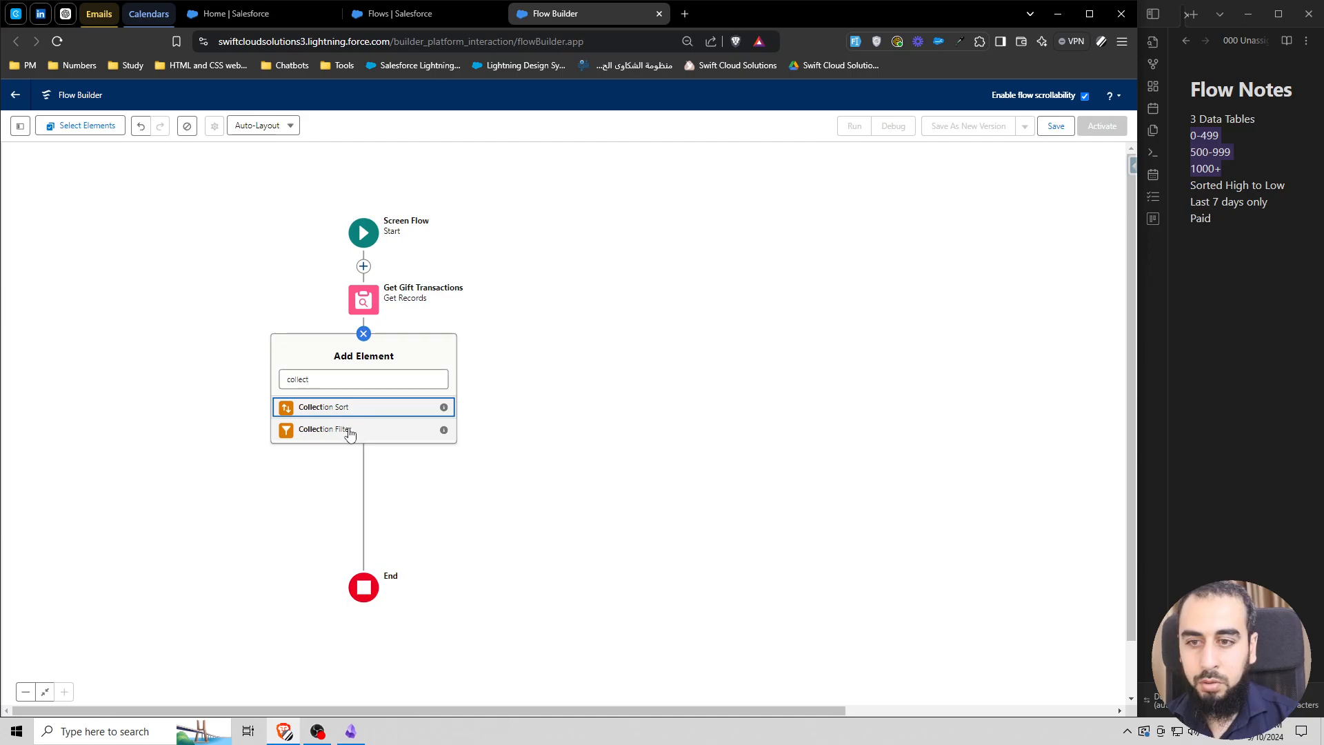
pyautogui.click(349, 430)
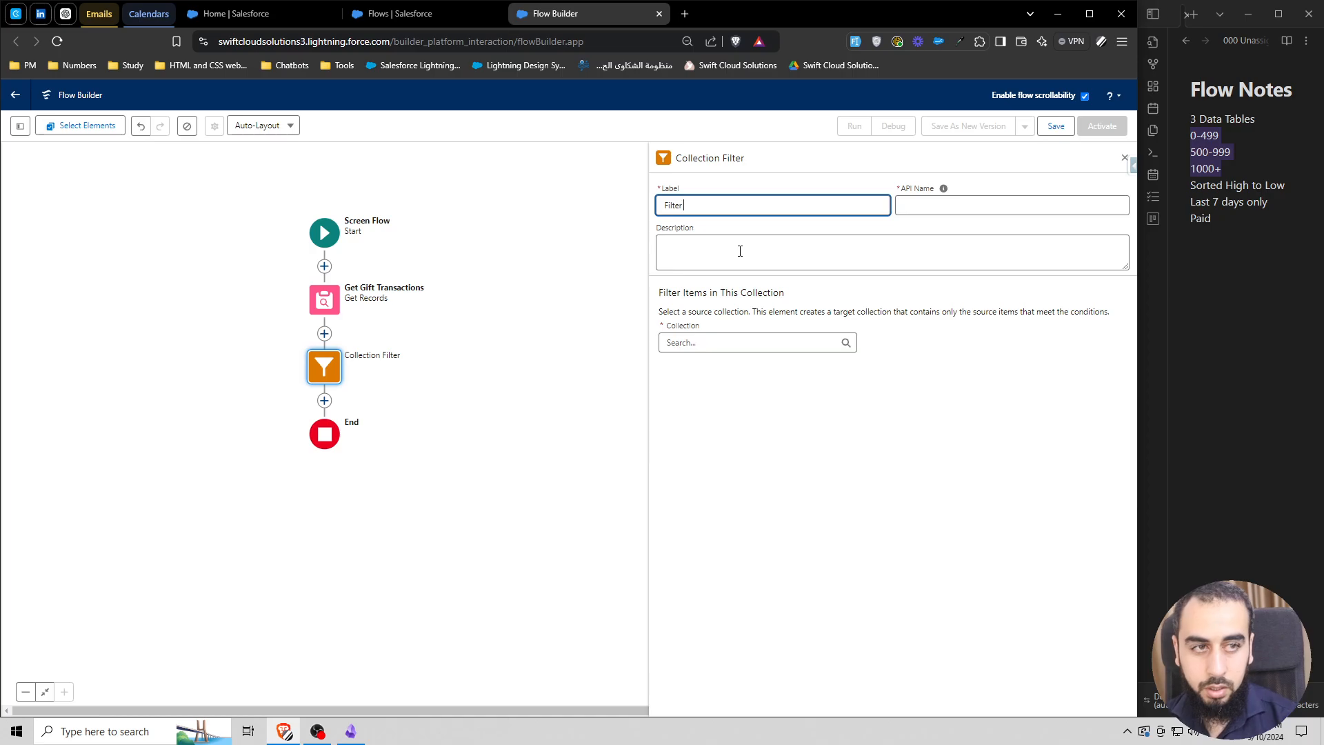
pyautogui.write('Filter 0 to ')
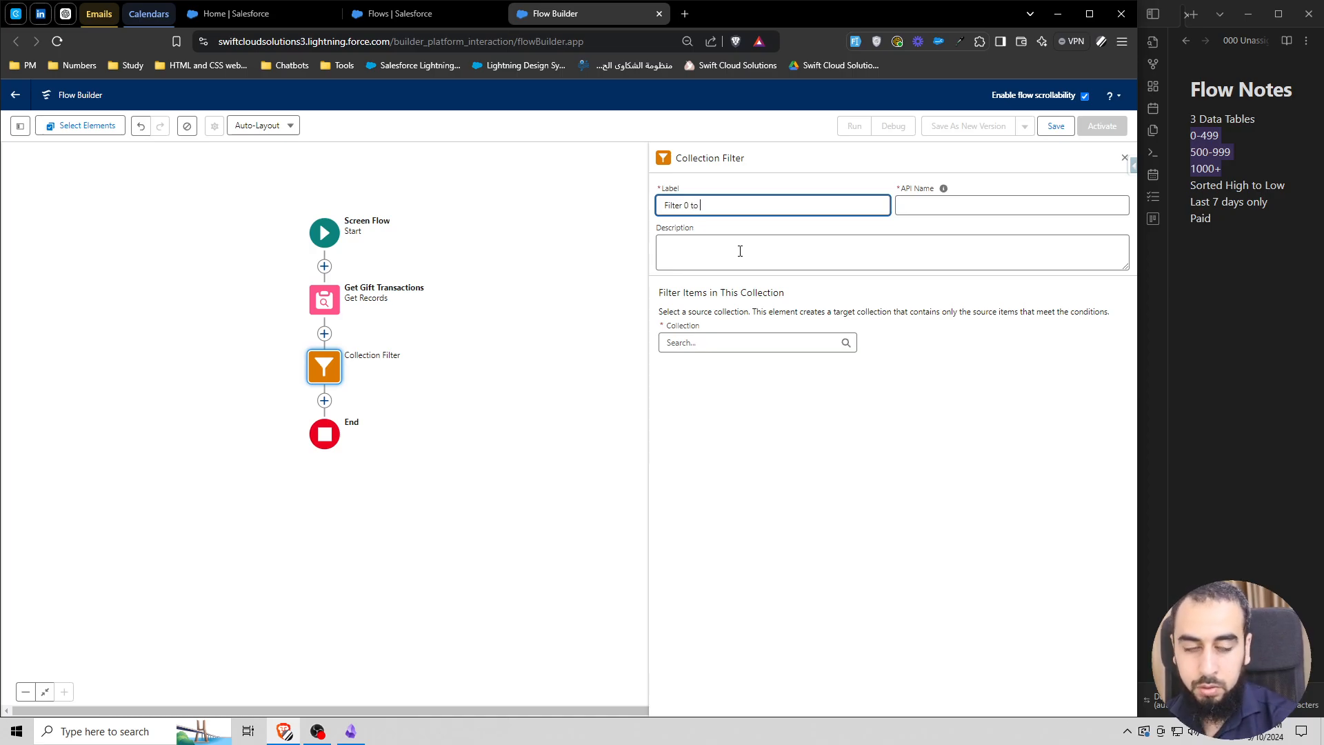
pyautogui.write('499')
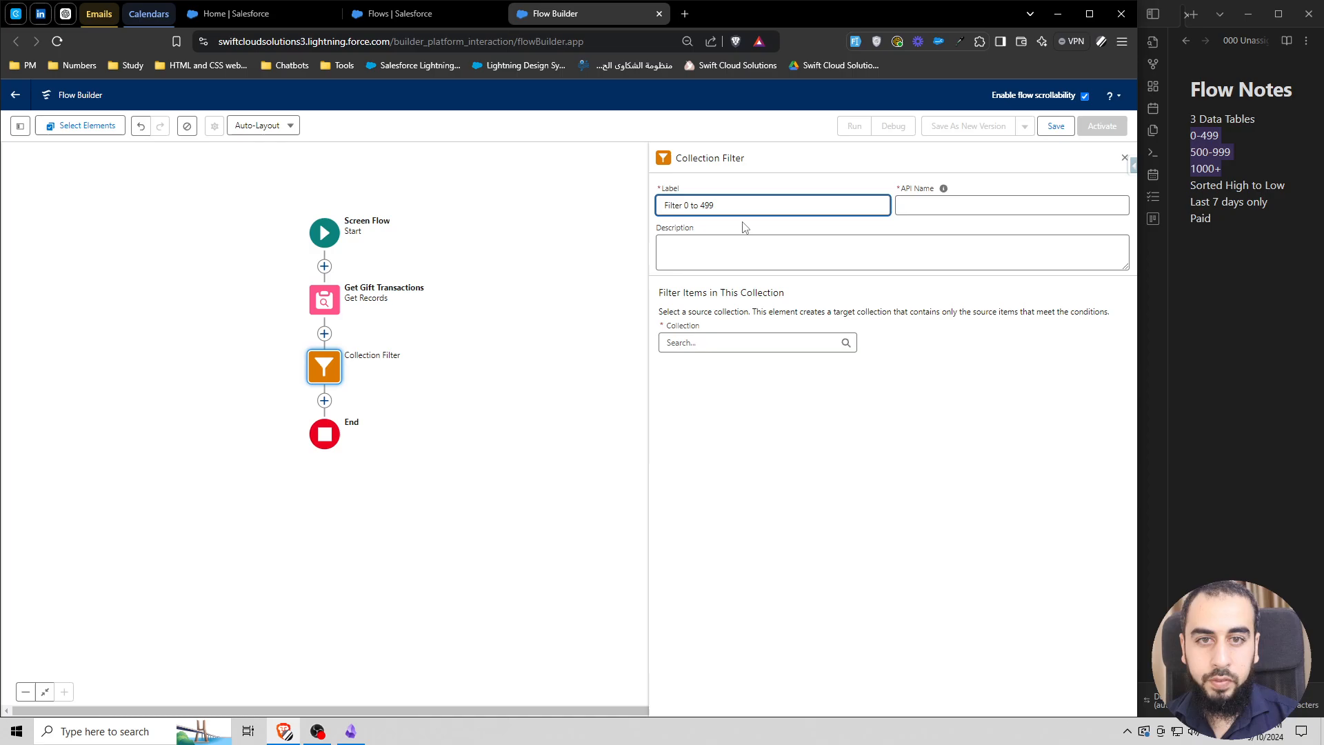
pyautogui.click(747, 342)
pyautogui.click(759, 411)
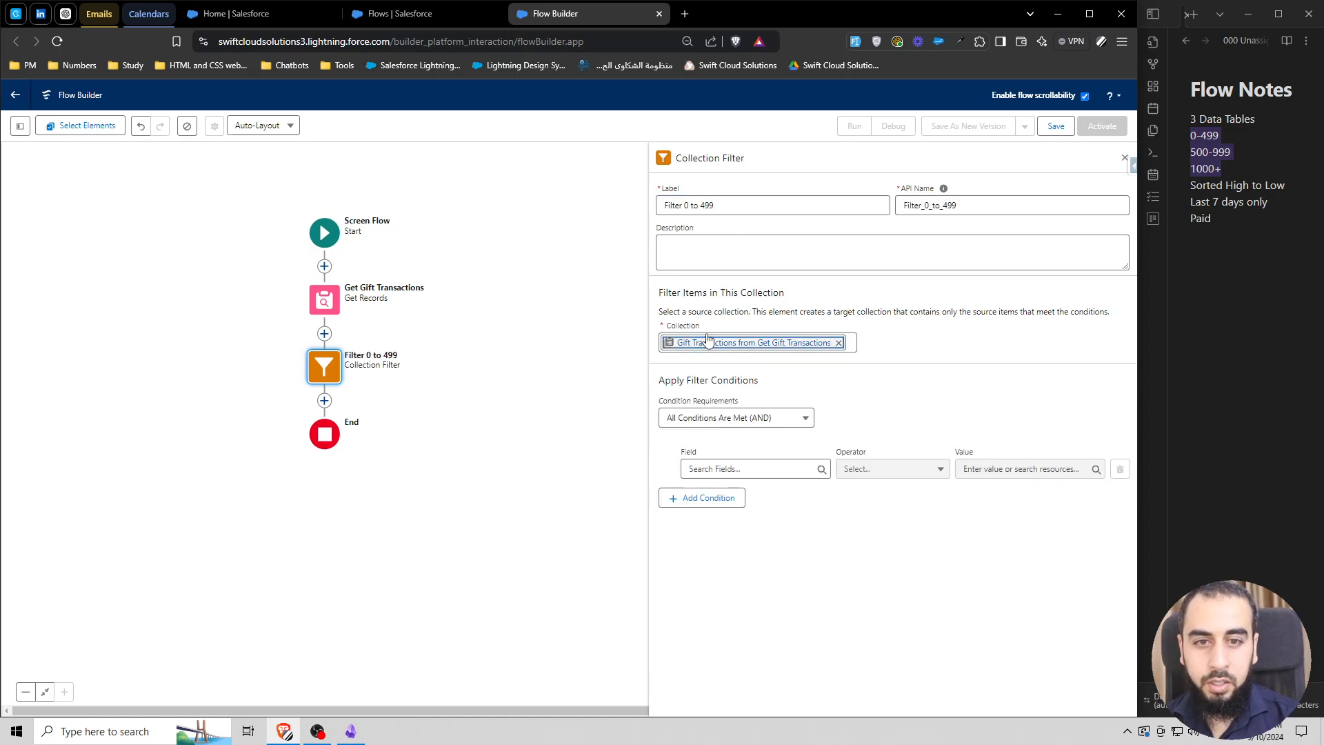
# Step: Set the collection filter's first condition to CurrentAmount Greater Than 0
pyautogui.click(774, 472)
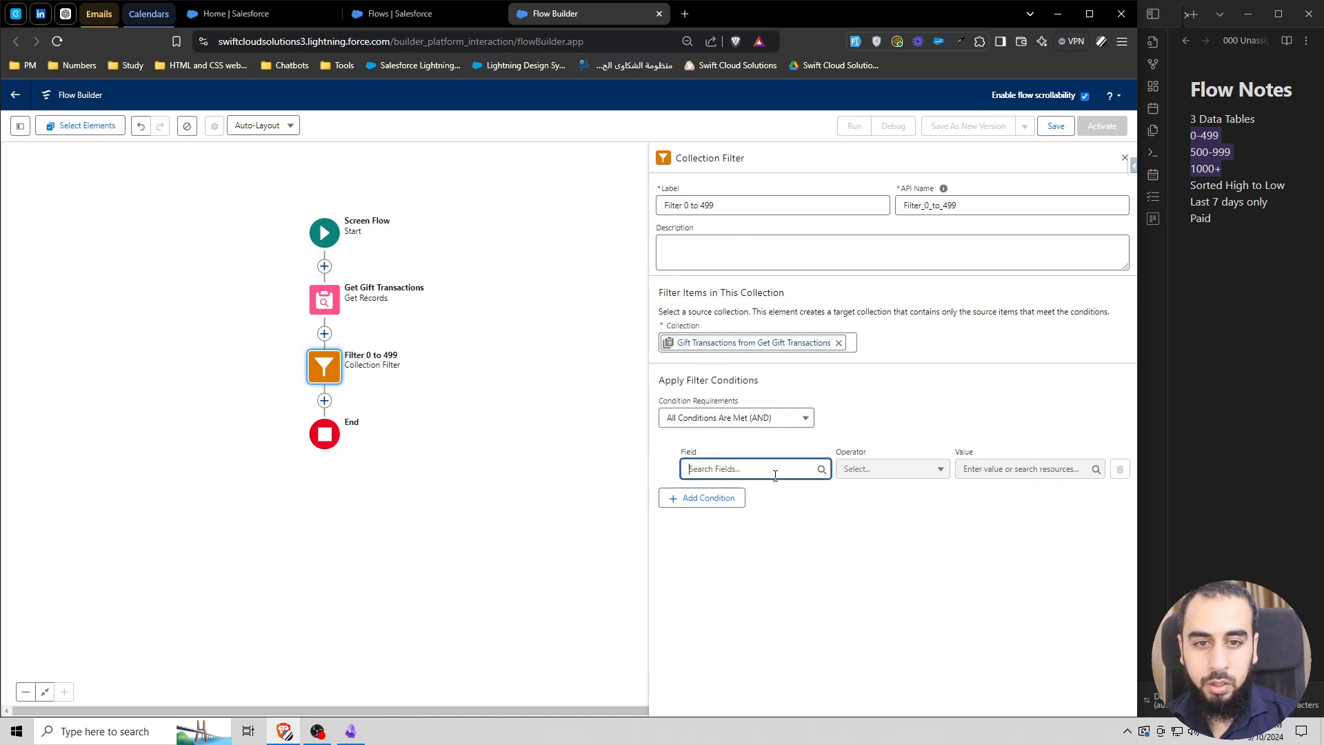
pyautogui.write('curr')
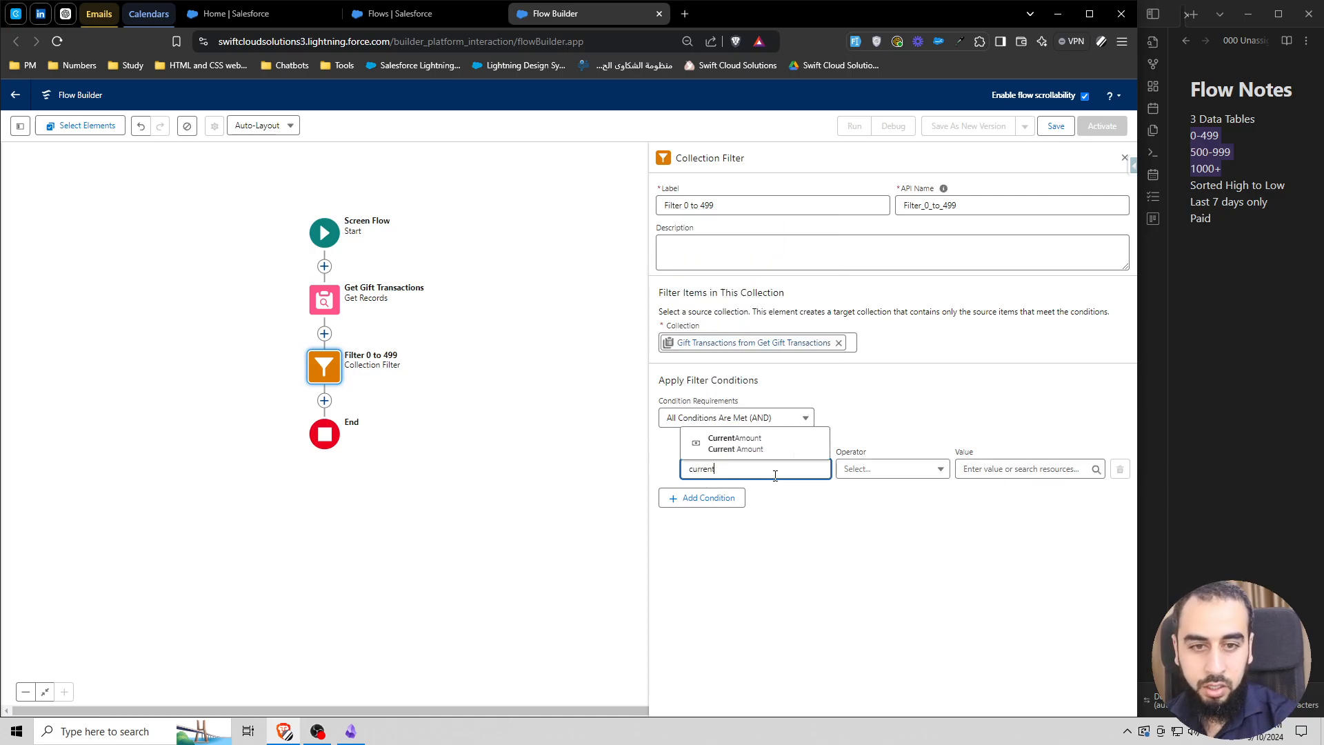
pyautogui.write('ent')
pyautogui.press('Return')
pyautogui.click(917, 471)
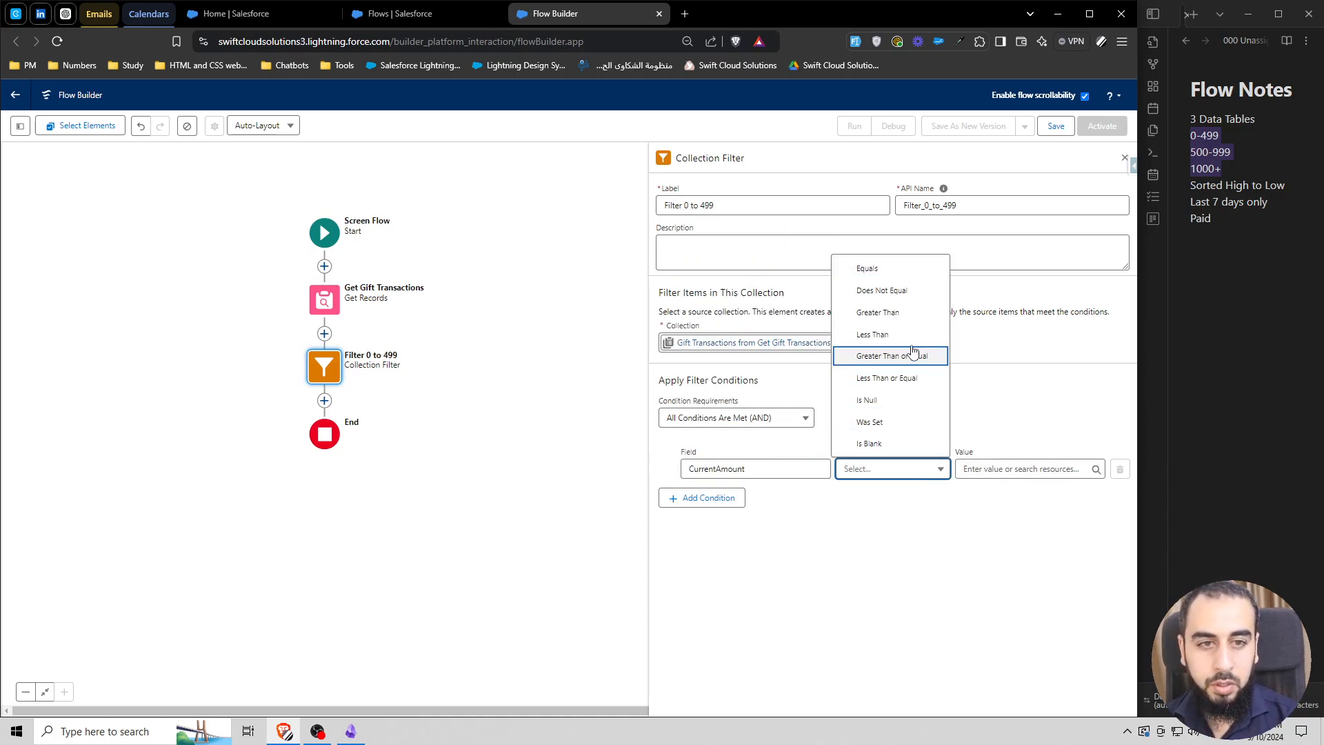
pyautogui.click(909, 314)
pyautogui.click(984, 470)
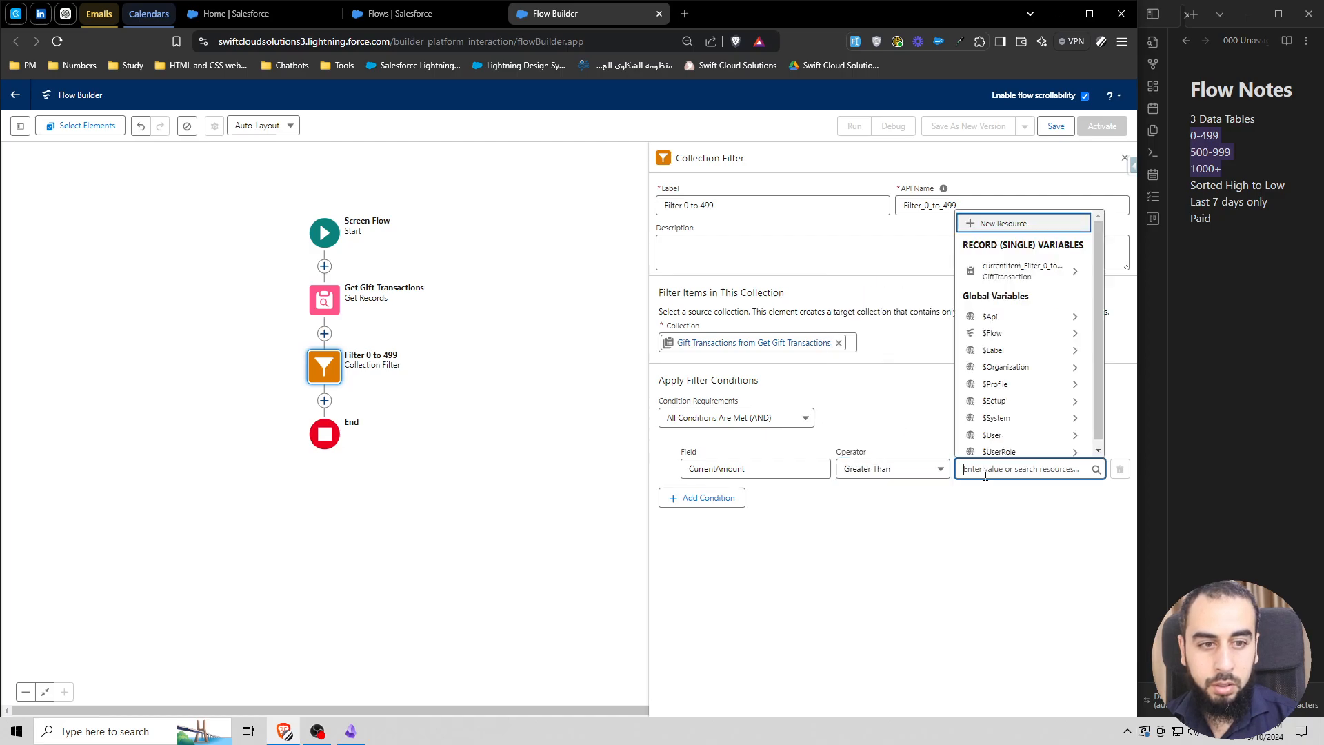
pyautogui.write('0')
# Step: Add a second condition to the collection filter requiring CurrentAmount Less Than or Equal 499
pyautogui.click(708, 498)
pyautogui.click(731, 510)
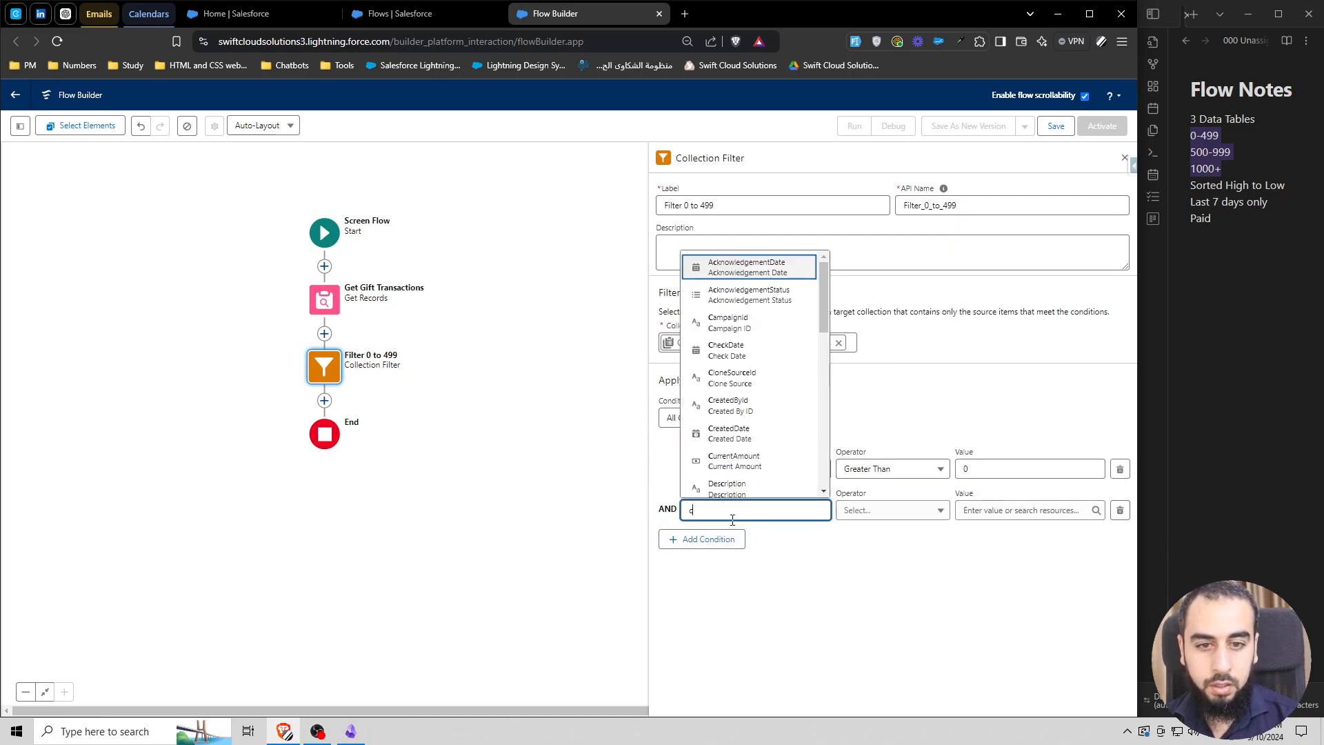
pyautogui.write('curre')
pyautogui.click(734, 484)
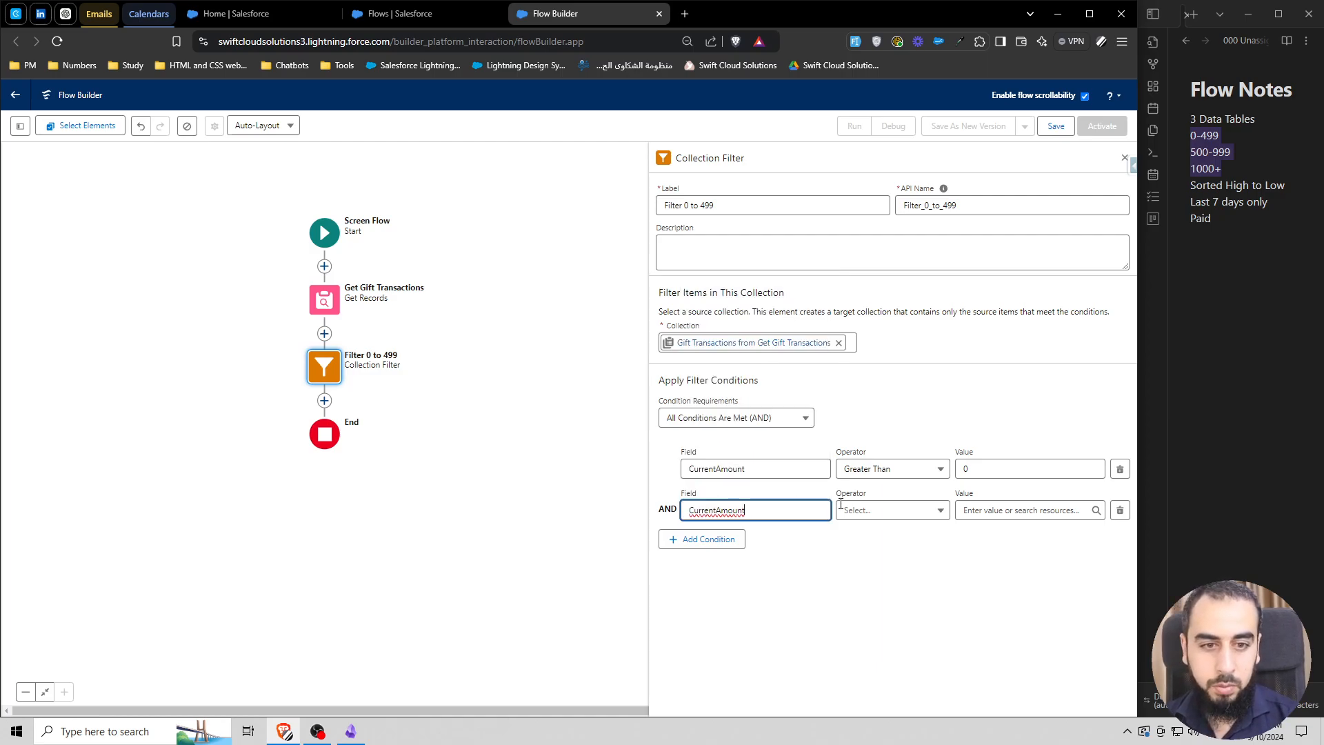
pyautogui.click(894, 514)
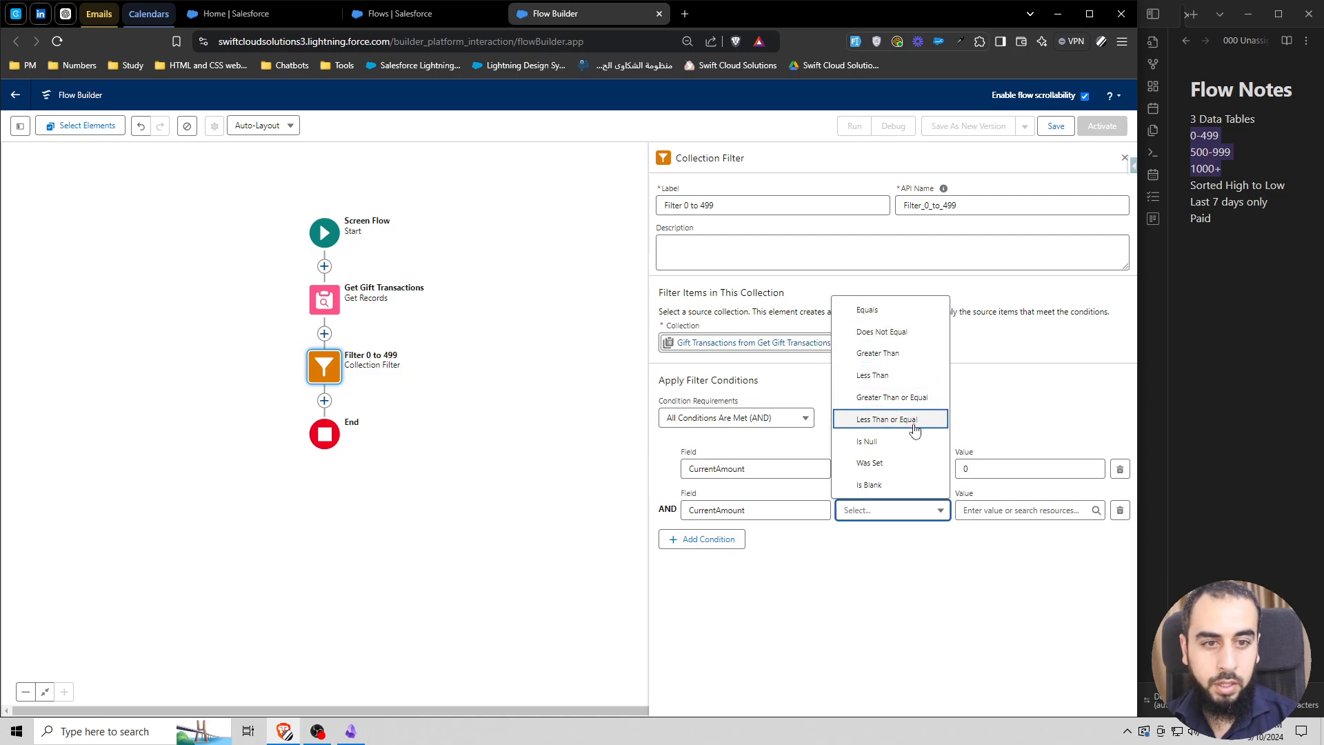
pyautogui.click(915, 429)
pyautogui.click(985, 509)
pyautogui.write('499')
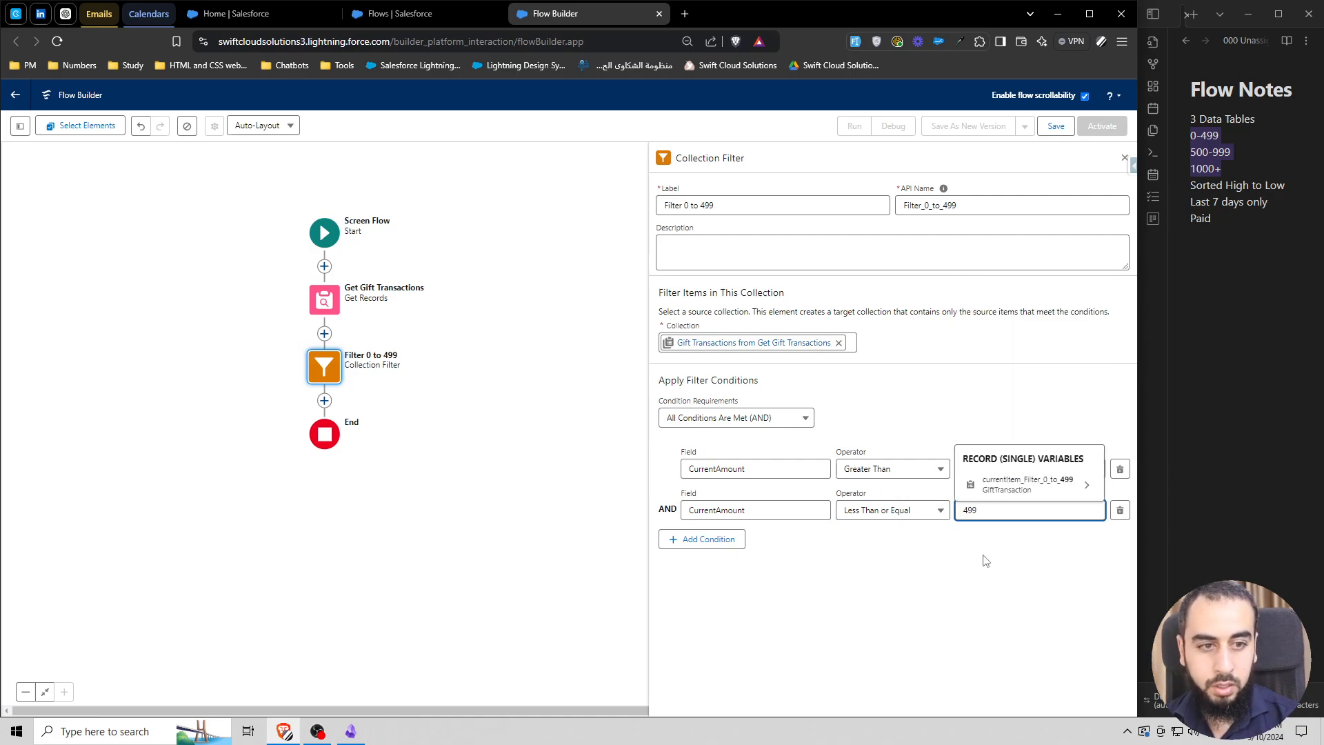
pyautogui.click(985, 560)
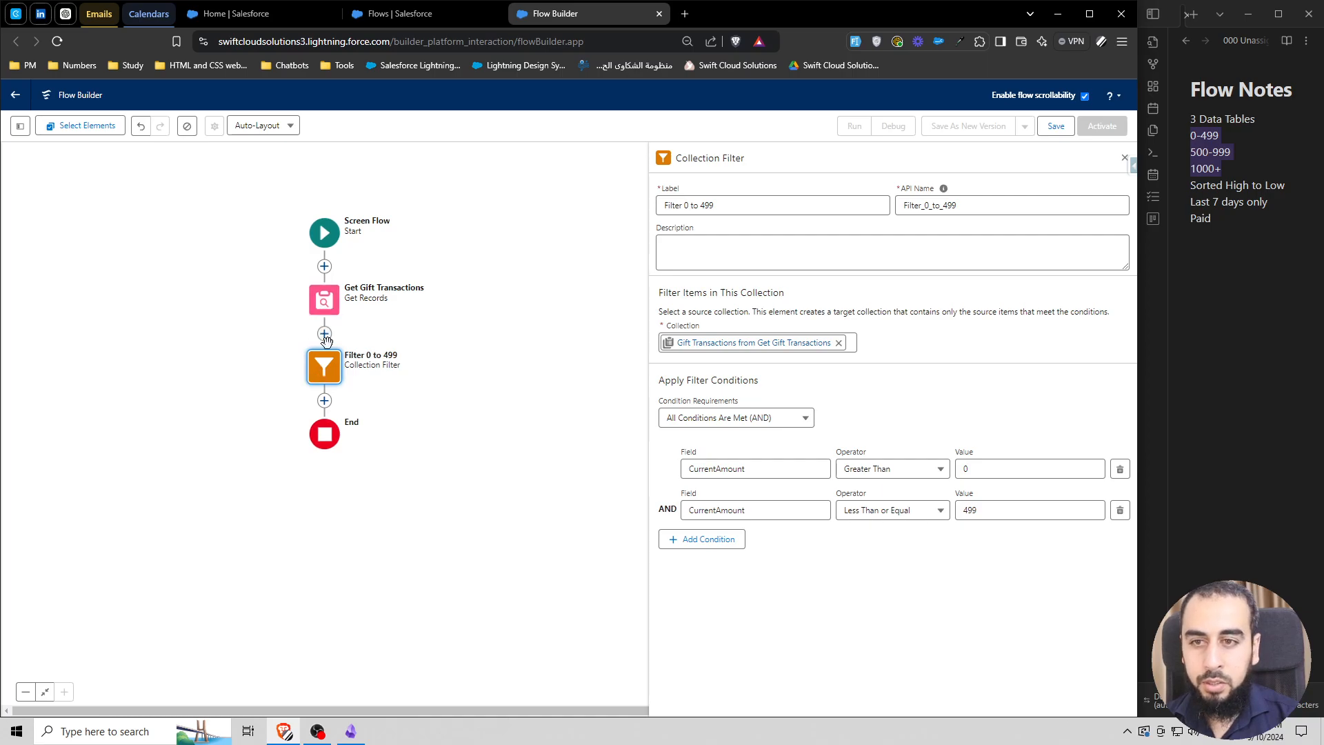
# Step: Copy the Filter 0 to 499 element and paste two duplicates in sequence before the End element
pyautogui.click(327, 366)
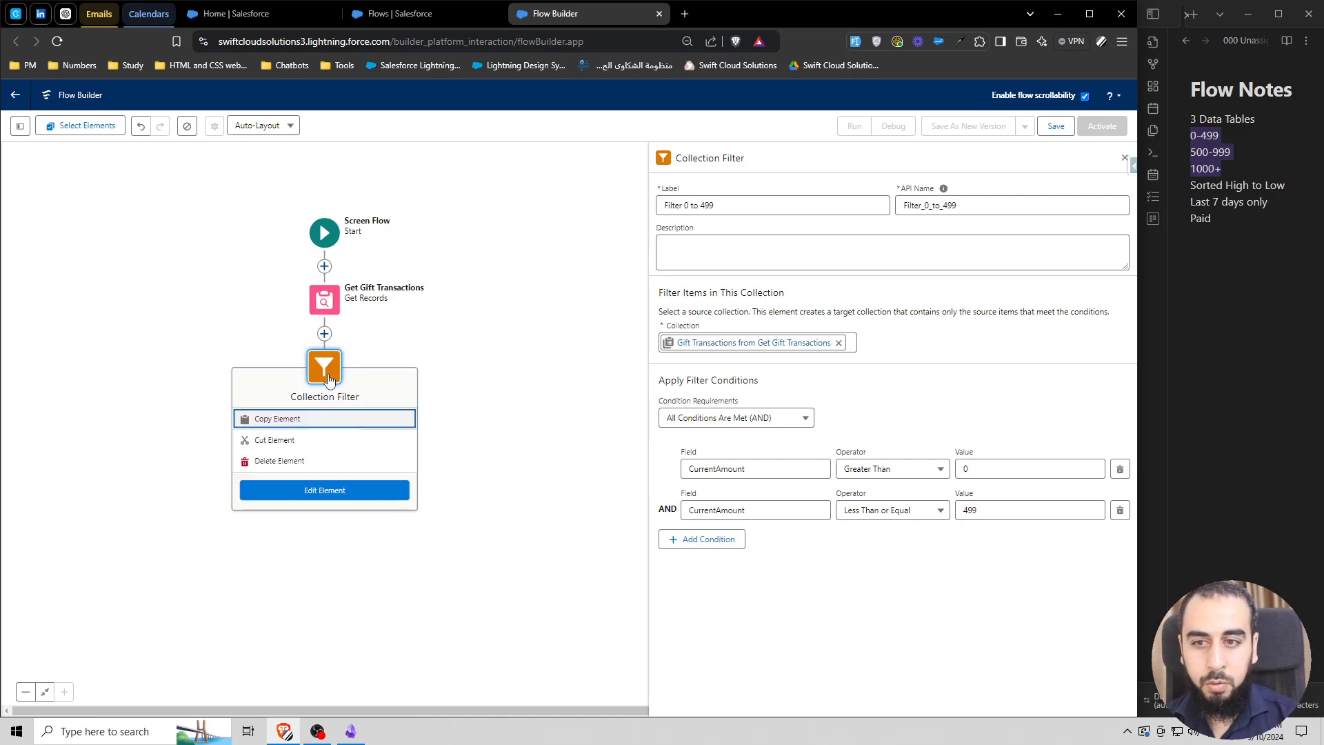
pyautogui.click(275, 420)
pyautogui.click(324, 401)
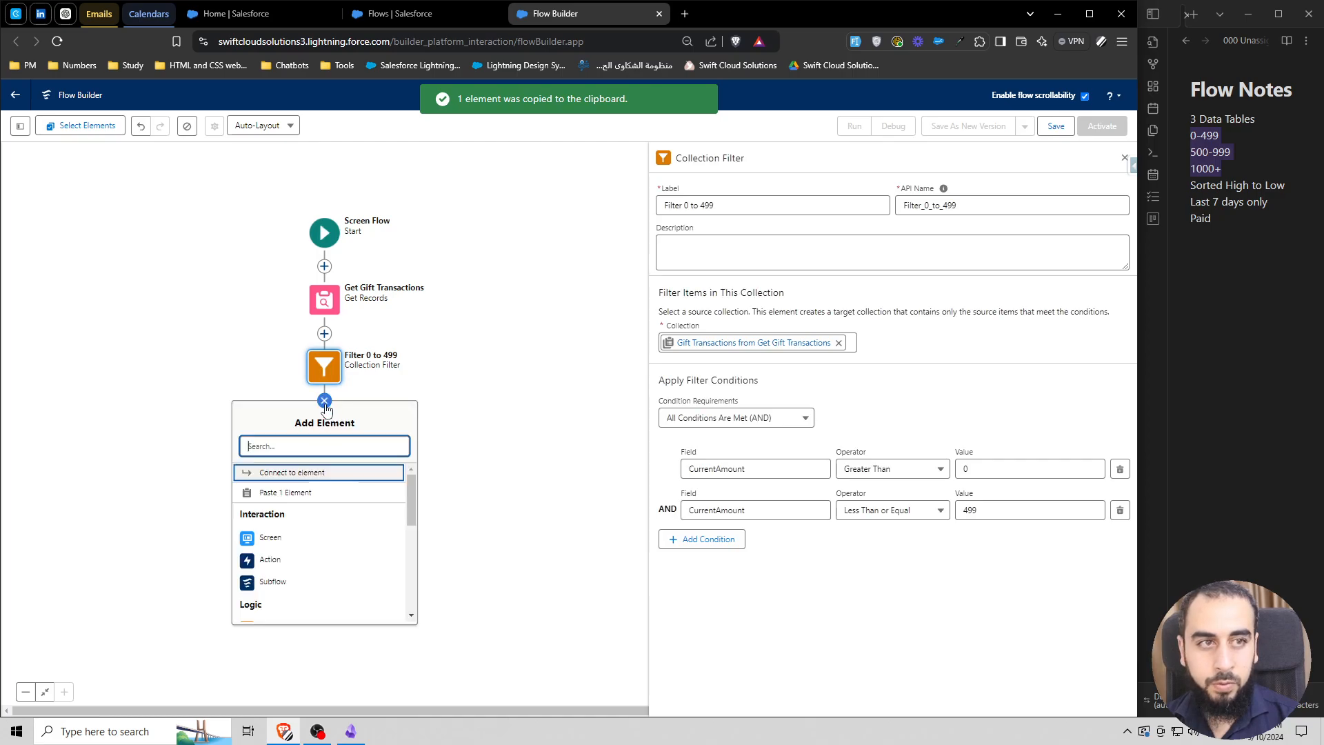
pyautogui.click(295, 493)
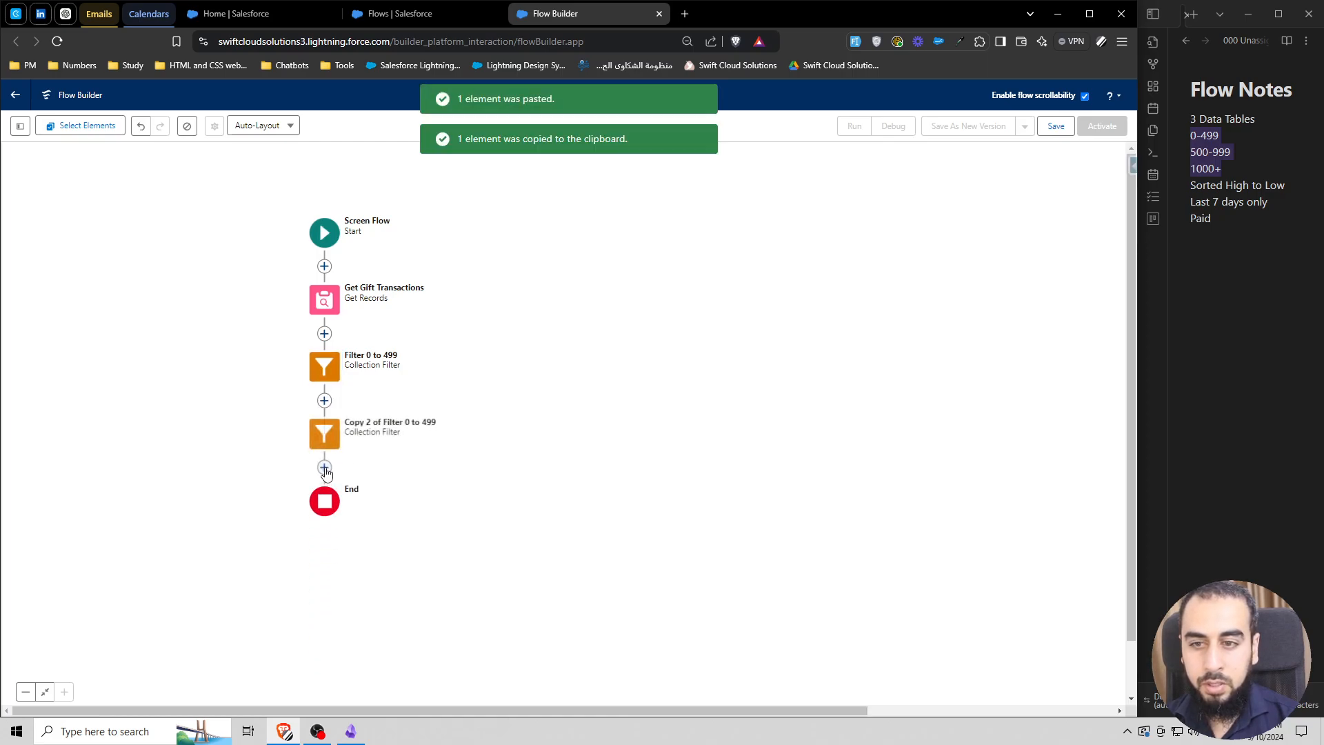
pyautogui.click(325, 467)
pyautogui.click(287, 560)
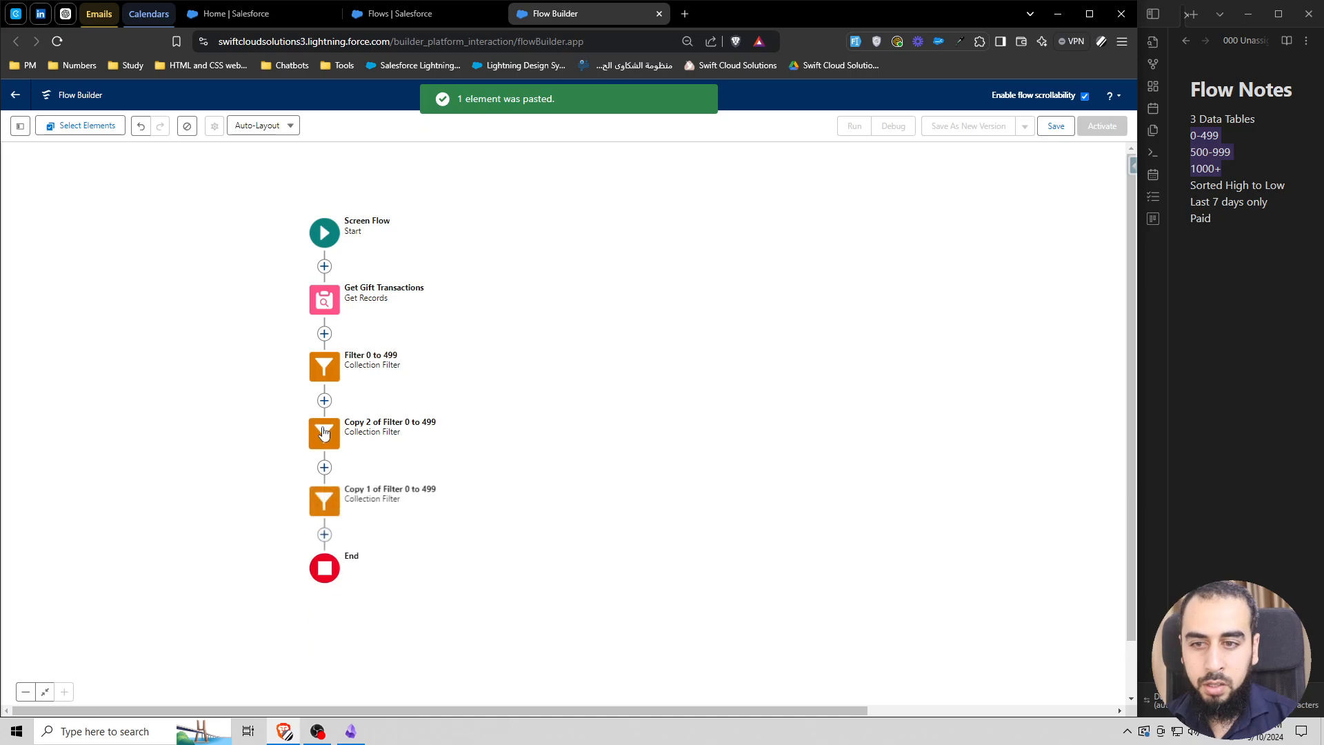
# Step: Relabel the first pasted filter as Filter 500 to 1000 and regenerate its API name as Filter_500_to_1000
pyautogui.click(324, 433)
pyautogui.click(324, 555)
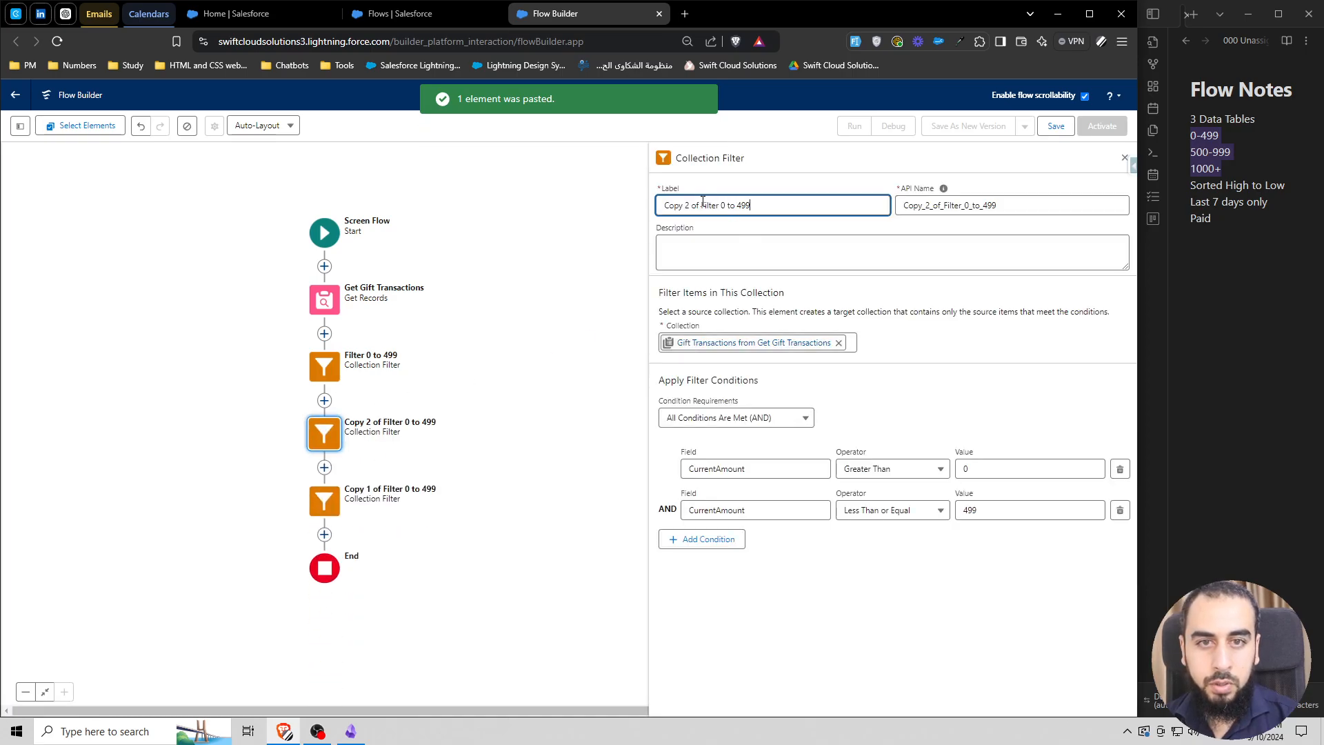
pyautogui.moveTo(701, 204); pyautogui.dragTo(620, 212)
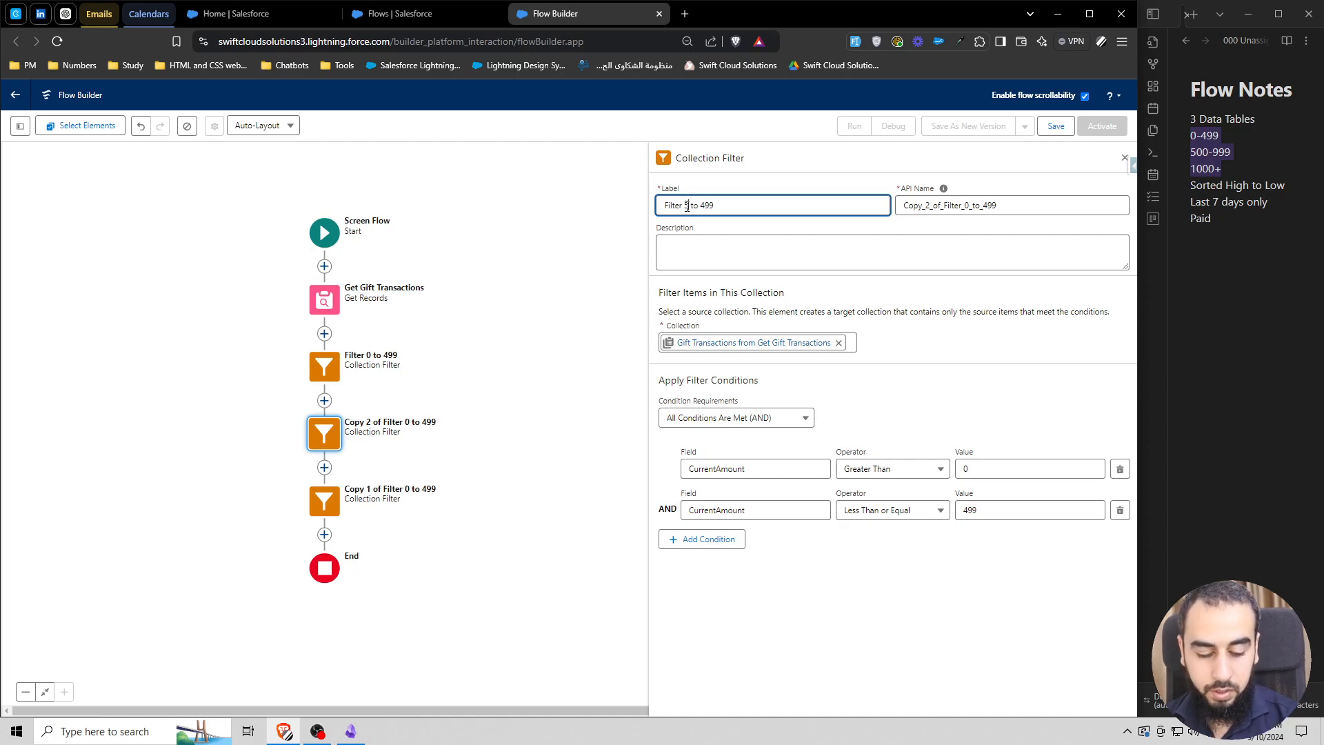
pyautogui.write('500')
pyautogui.moveTo(709, 204); pyautogui.dragTo(807, 207)
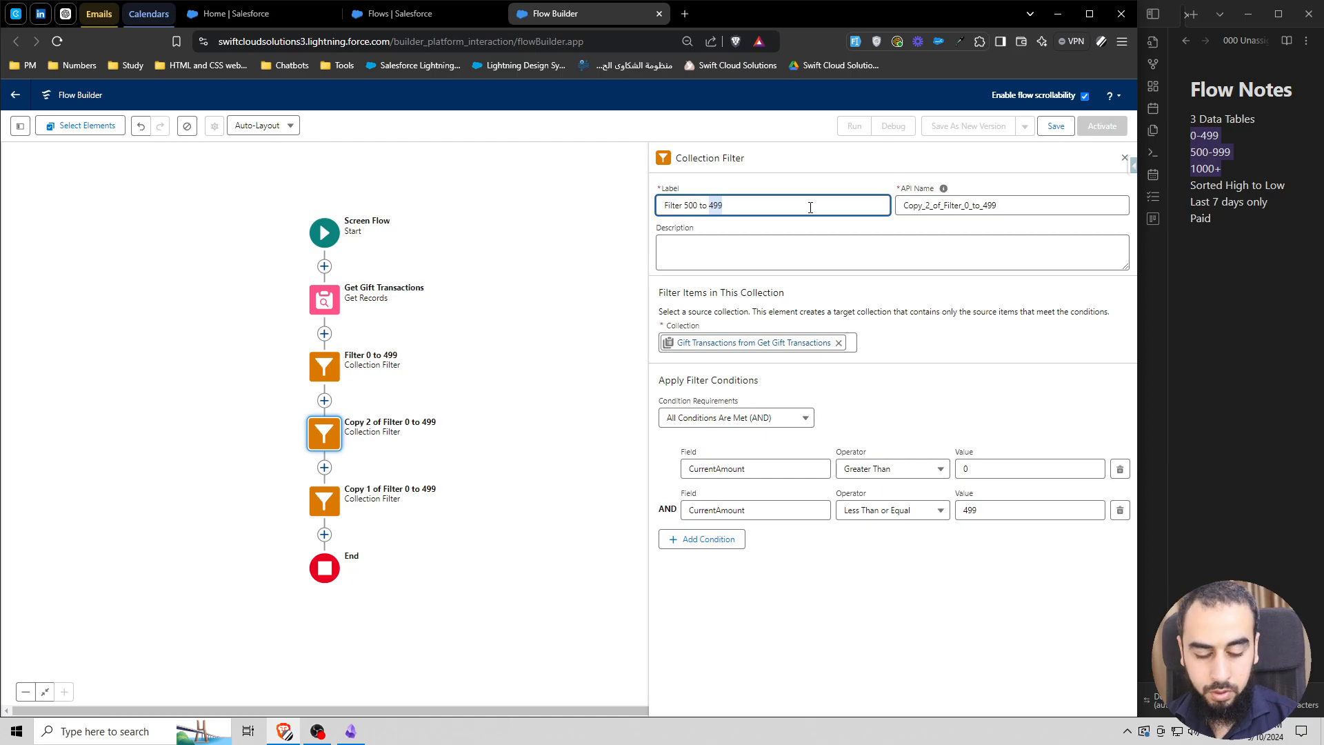
pyautogui.write('1000')
pyautogui.press('Tab')
pyautogui.press('BackSpace')
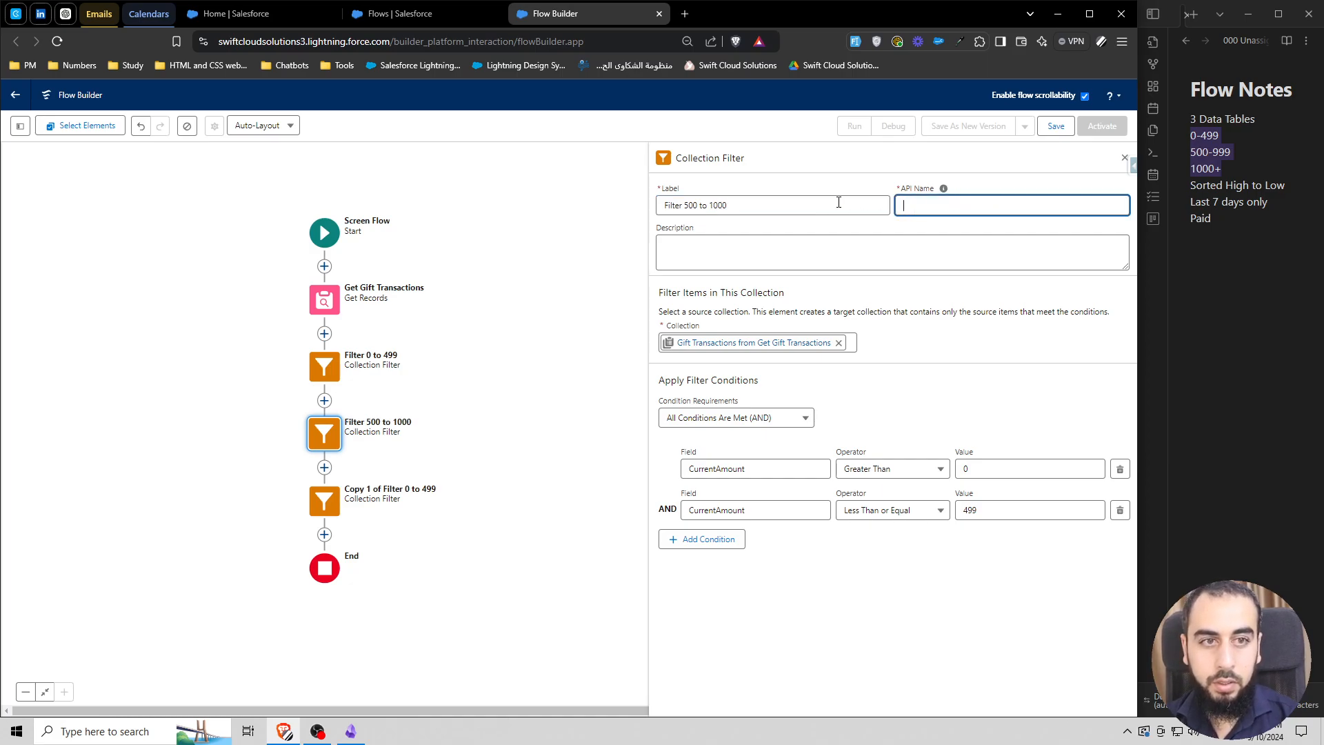
pyautogui.click(812, 202)
pyautogui.click(935, 205)
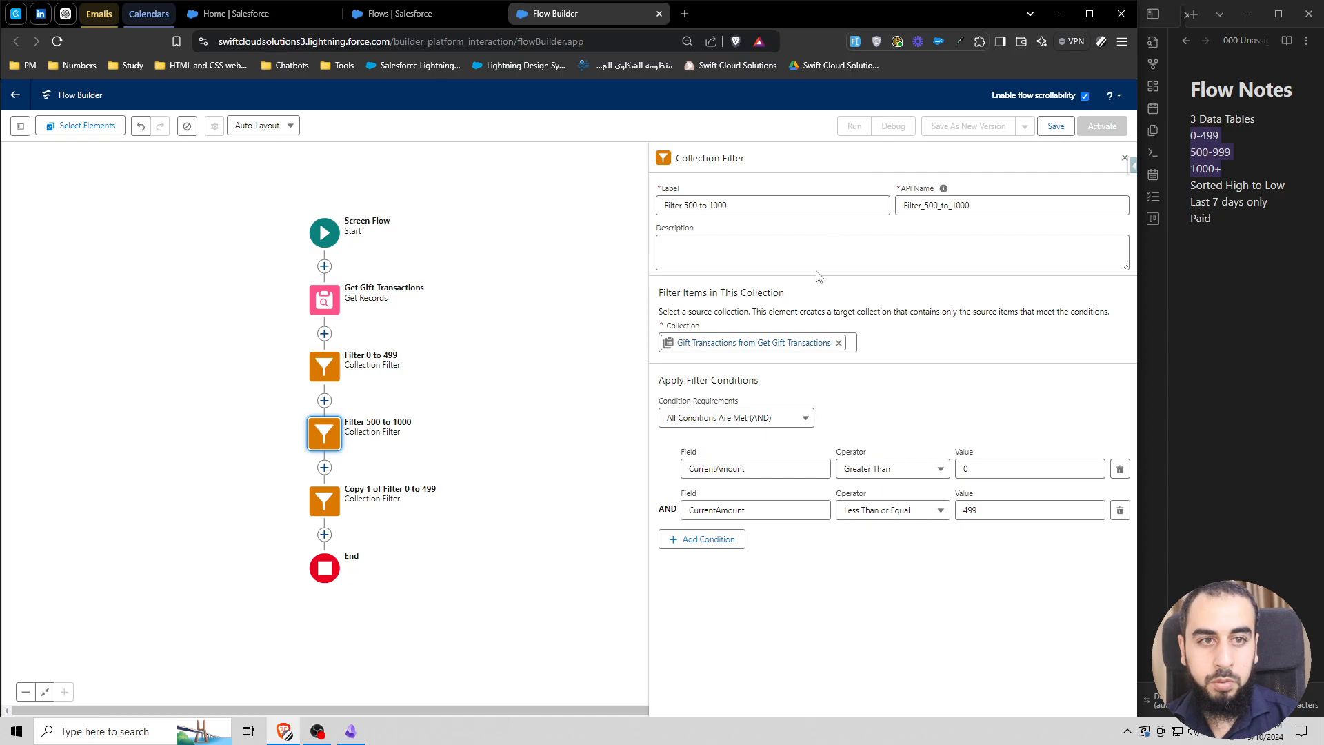
# Step: Set the Filter 500 to 1000 conditions to CurrentAmount Greater Than 499 and Less Than or Equal 999
pyautogui.moveTo(986, 475); pyautogui.dragTo(953, 478)
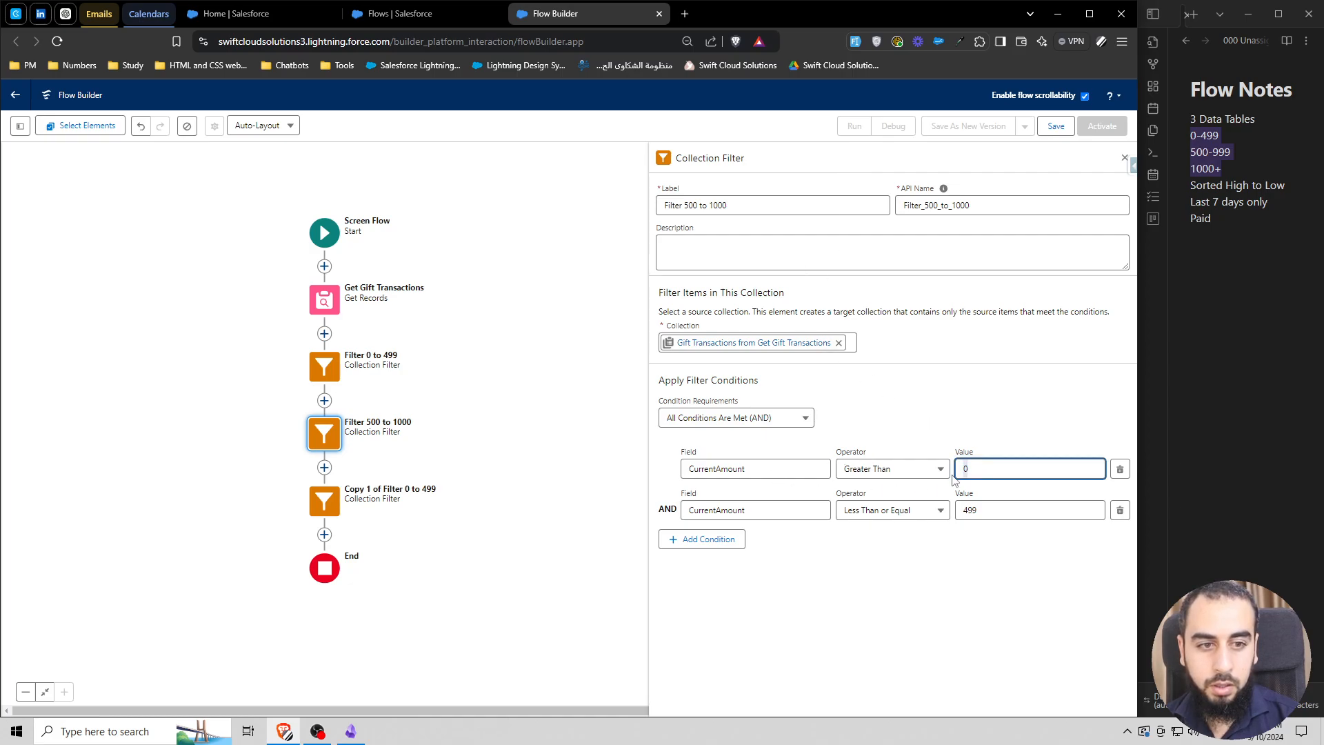
pyautogui.write('499')
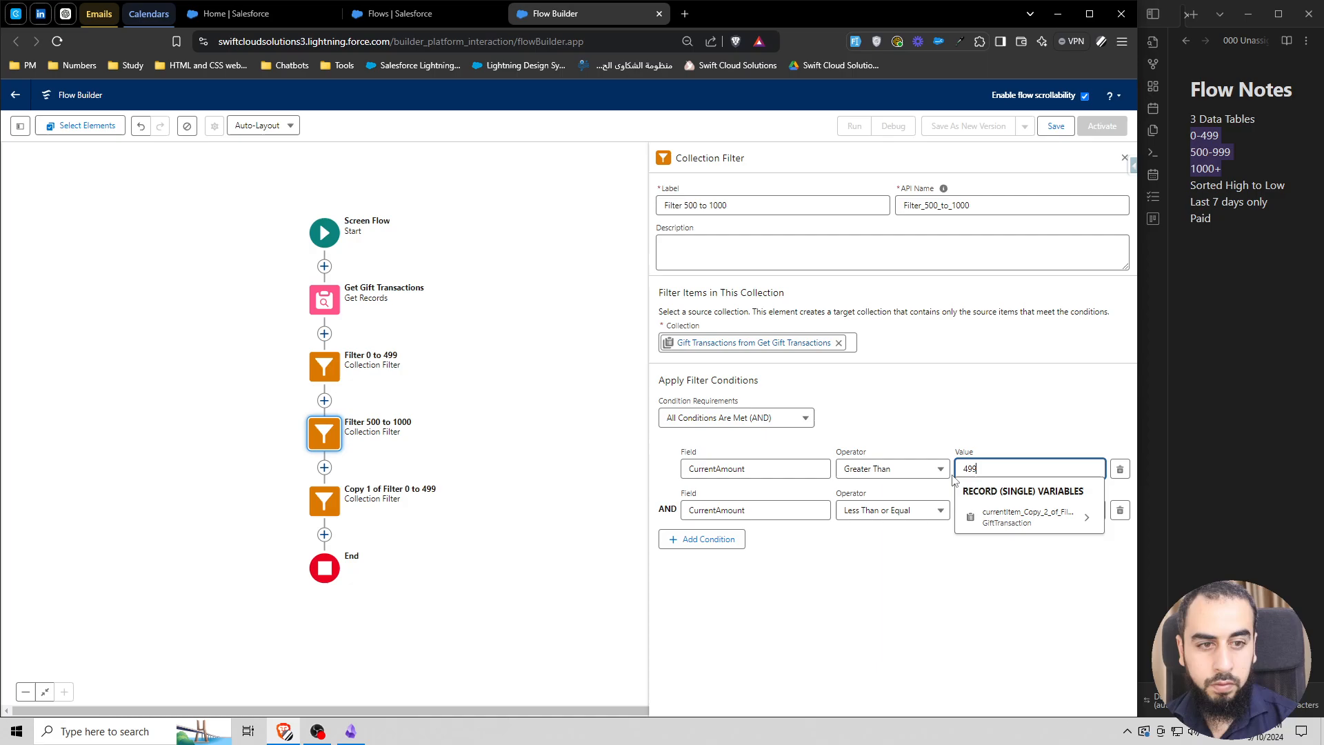
pyautogui.click(985, 510)
pyautogui.doubleClick(984, 511)
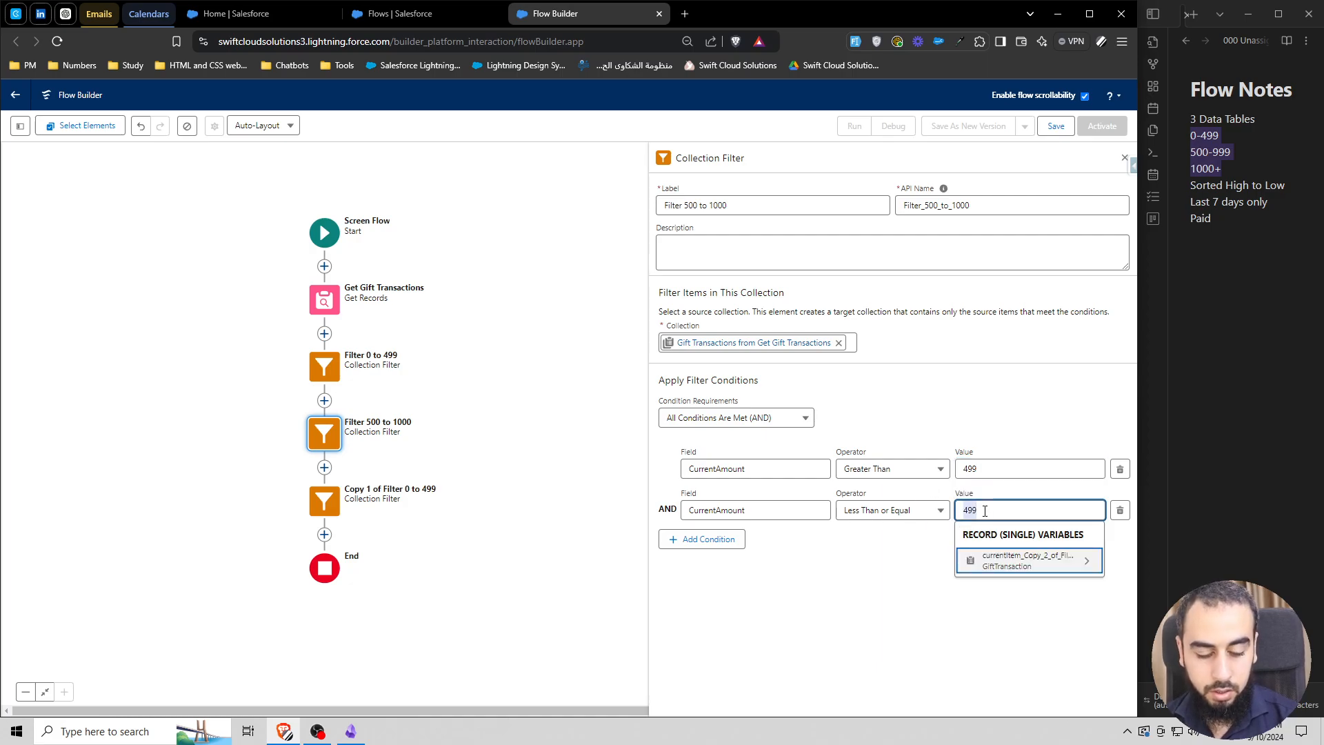
pyautogui.write('999')
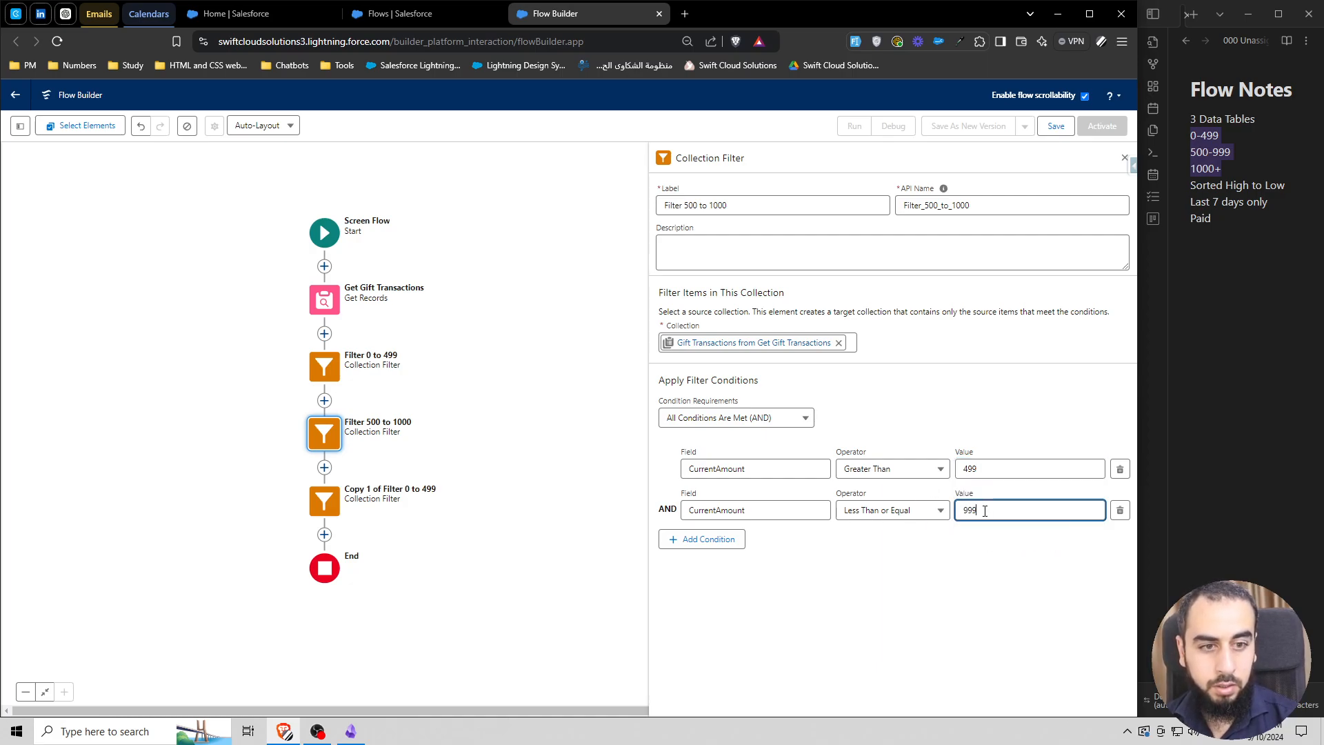
# Step: Relabel the remaining copied filter as Filter 1000+ and regenerate its API name as Filter_1000
pyautogui.click(325, 515)
pyautogui.click(324, 624)
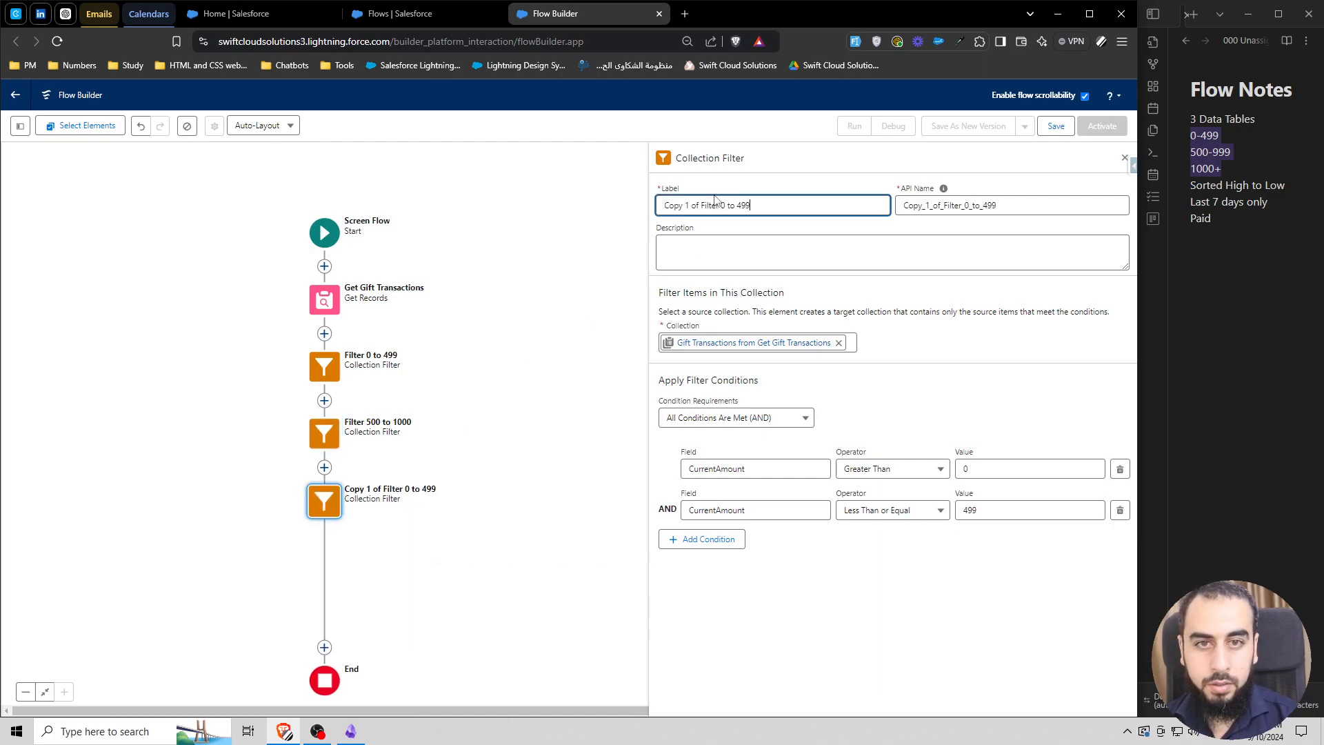
pyautogui.click(736, 205)
pyautogui.moveTo(702, 206); pyautogui.dragTo(862, 204)
pyautogui.press('BackSpace')
pyautogui.write('1000+')
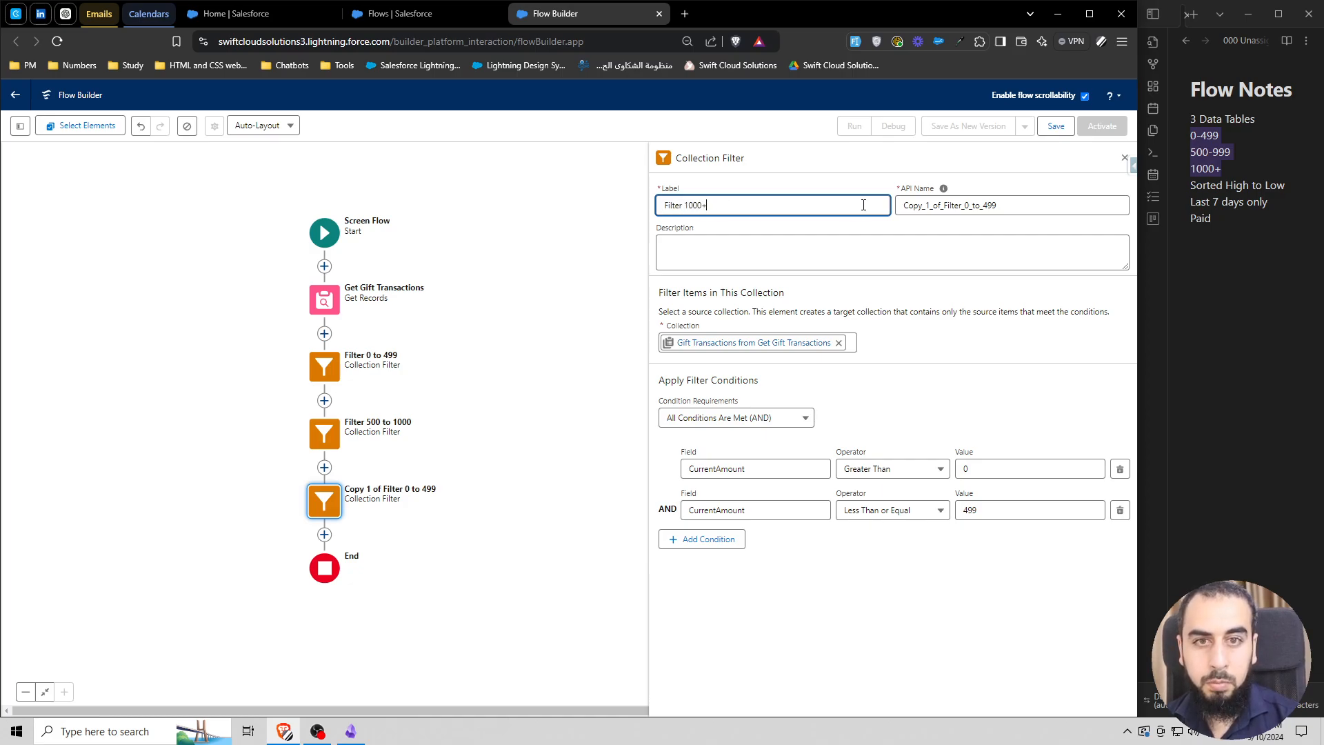
pyautogui.press('Tab')
pyautogui.press('BackSpace')
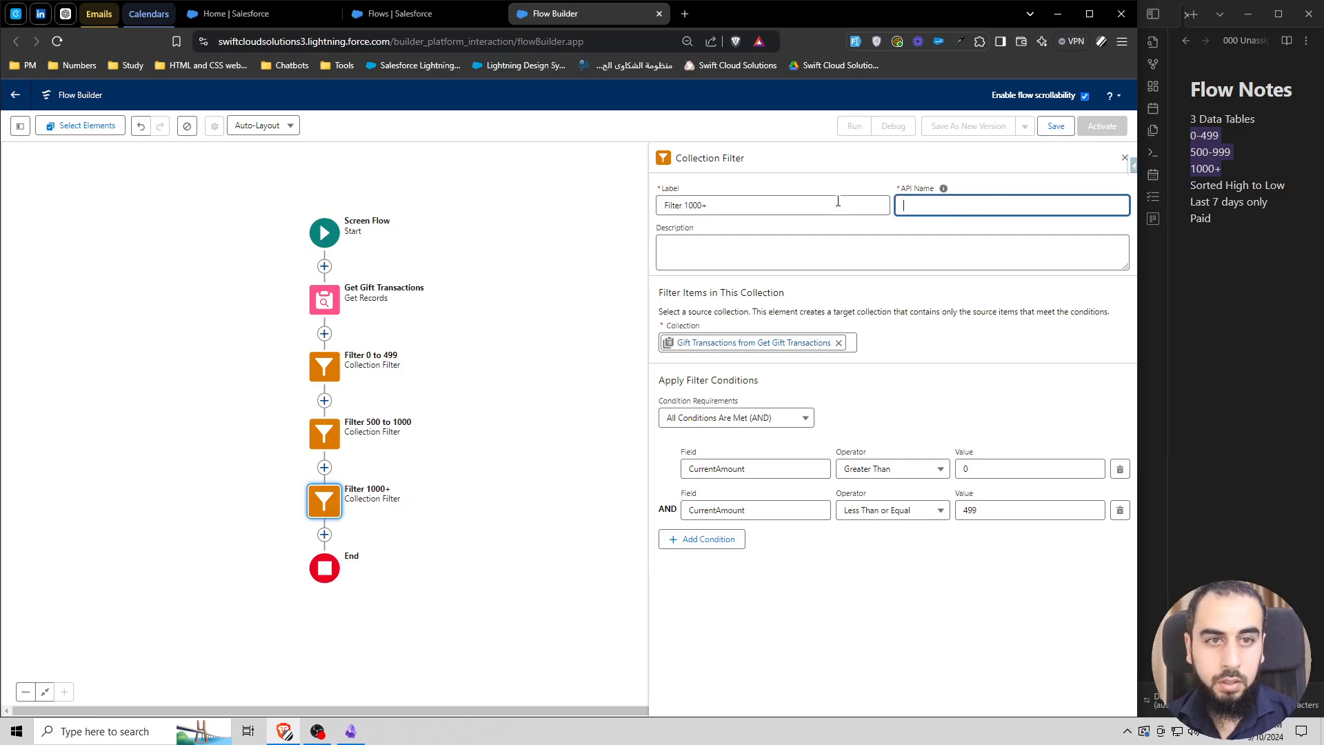
pyautogui.click(837, 205)
pyautogui.click(966, 205)
pyautogui.click(911, 228)
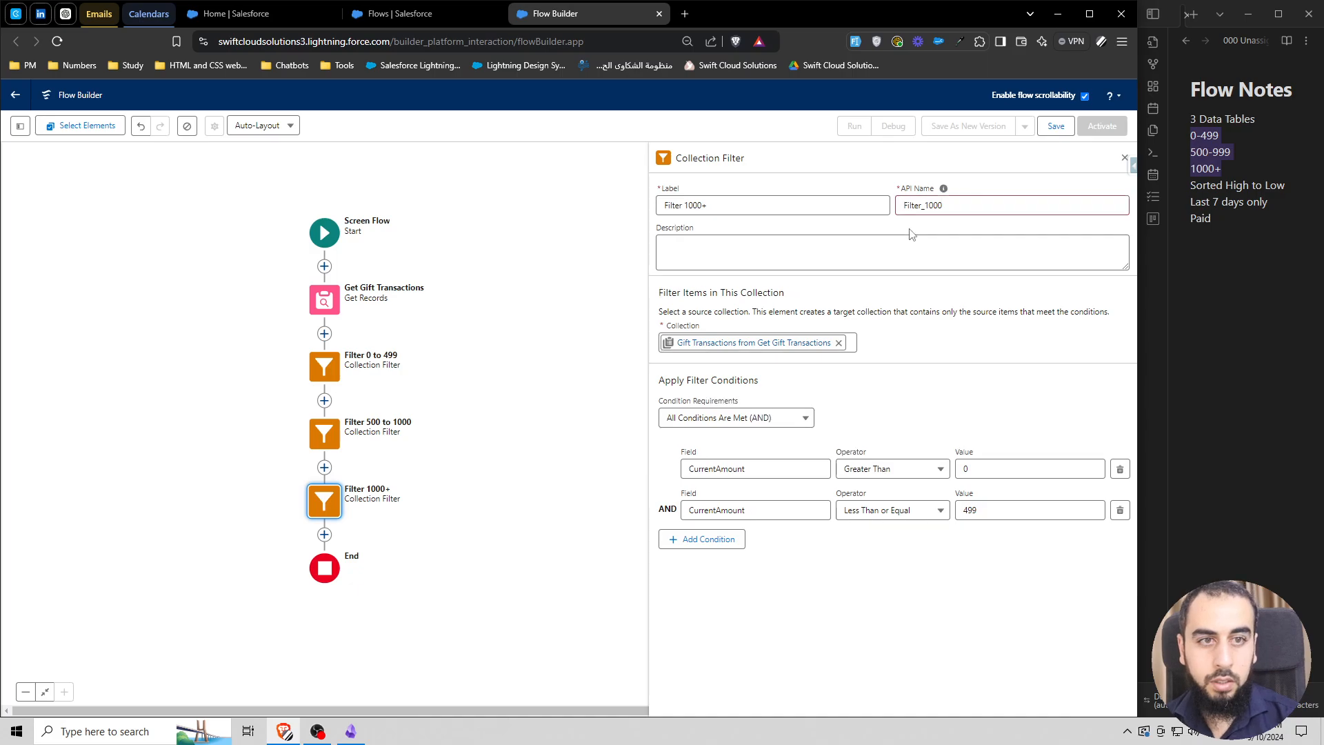
# Step: Set the Filter 1000+ condition to CurrentAmount Greater Than 999 and delete its second condition
pyautogui.doubleClick(978, 469)
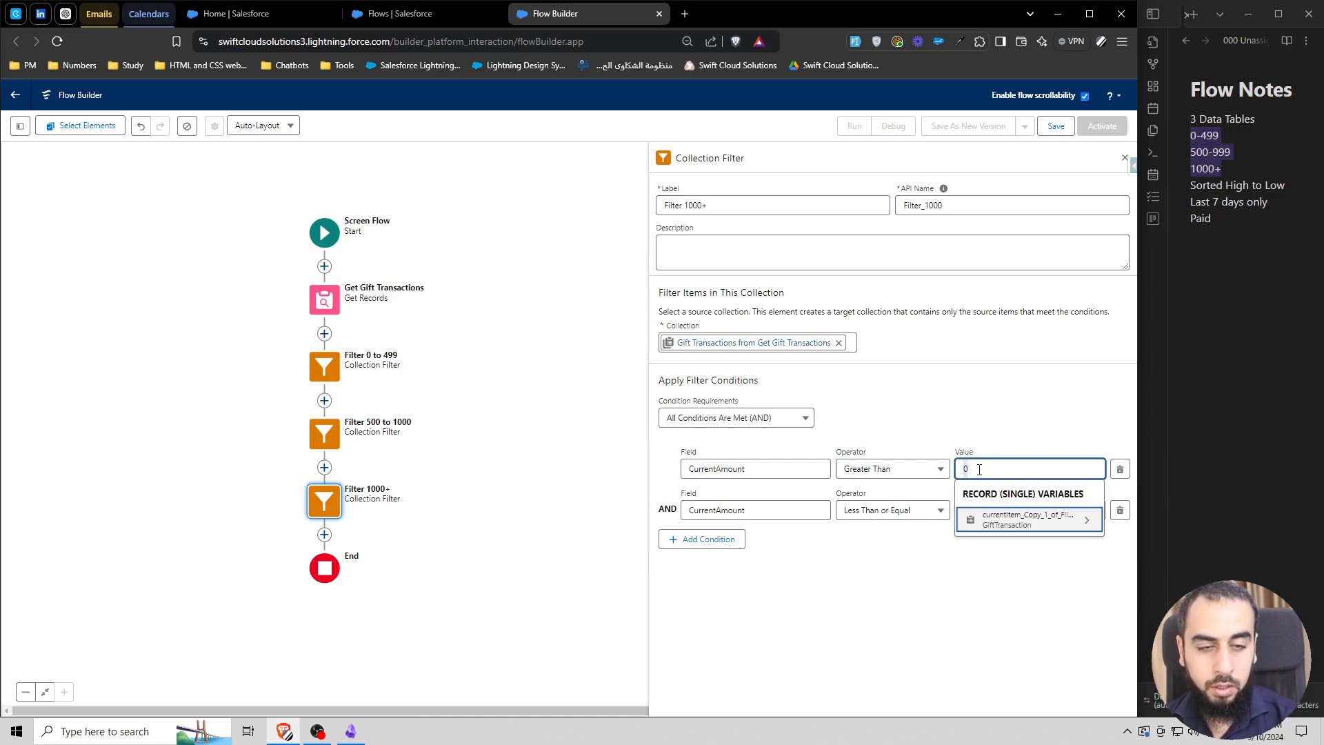
pyautogui.write('999')
pyautogui.click(1120, 510)
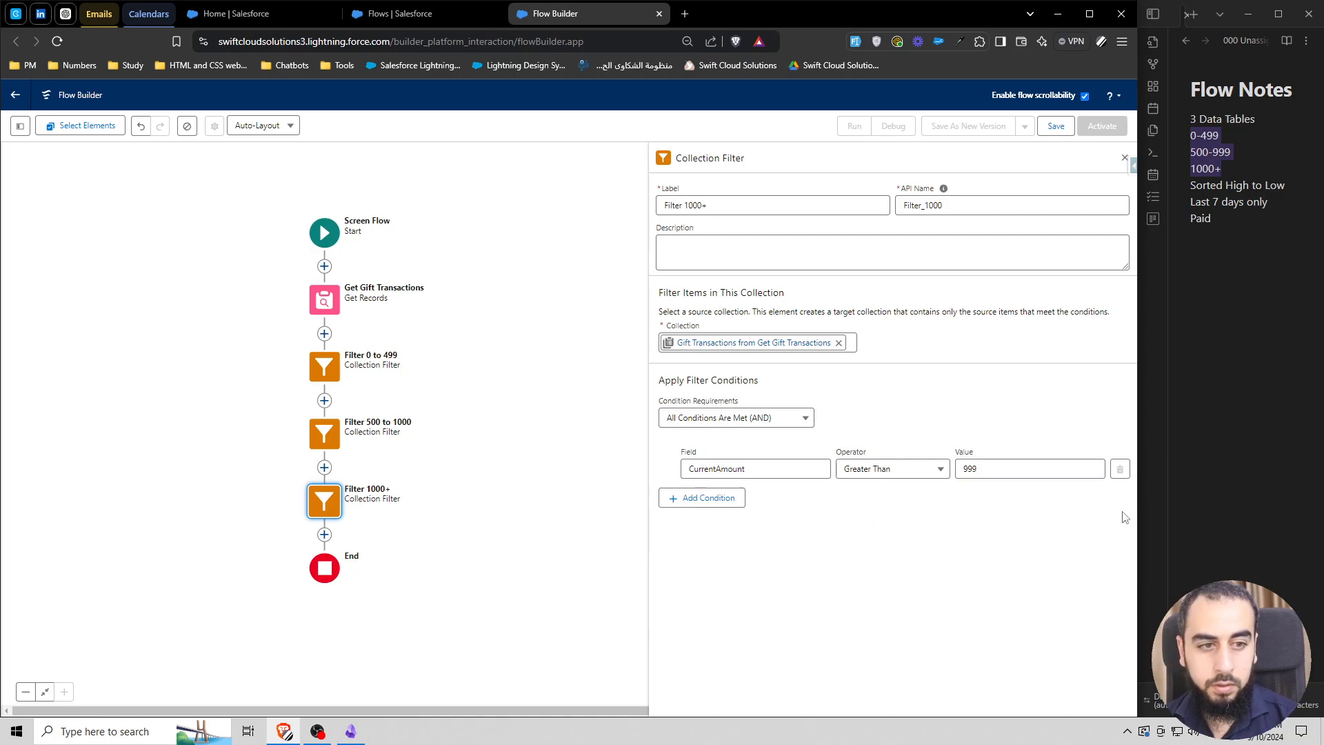
pyautogui.click(1121, 157)
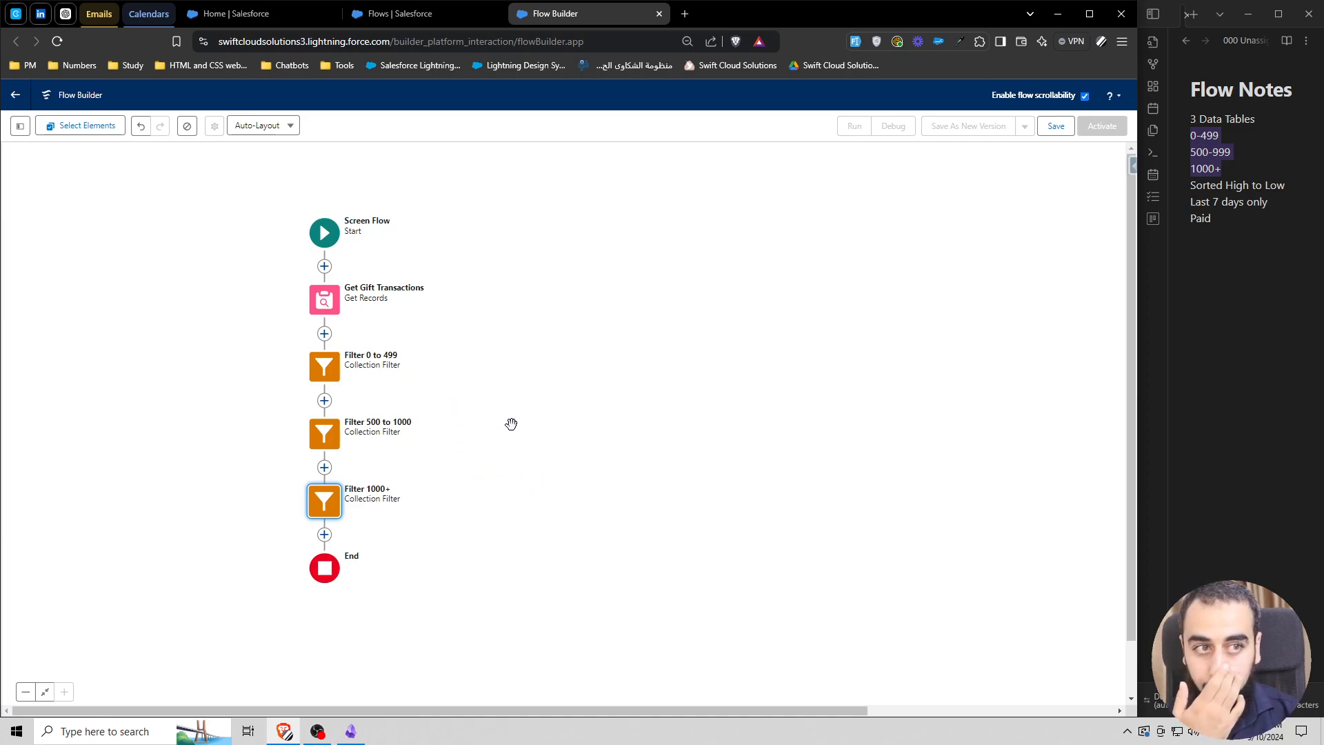
# Step: Add a Screen element after Filter 1000+ labelled Display Ranges Screen, with API name Display_Ranges_Screen
pyautogui.moveTo(431, 479); pyautogui.dragTo(517, 461)
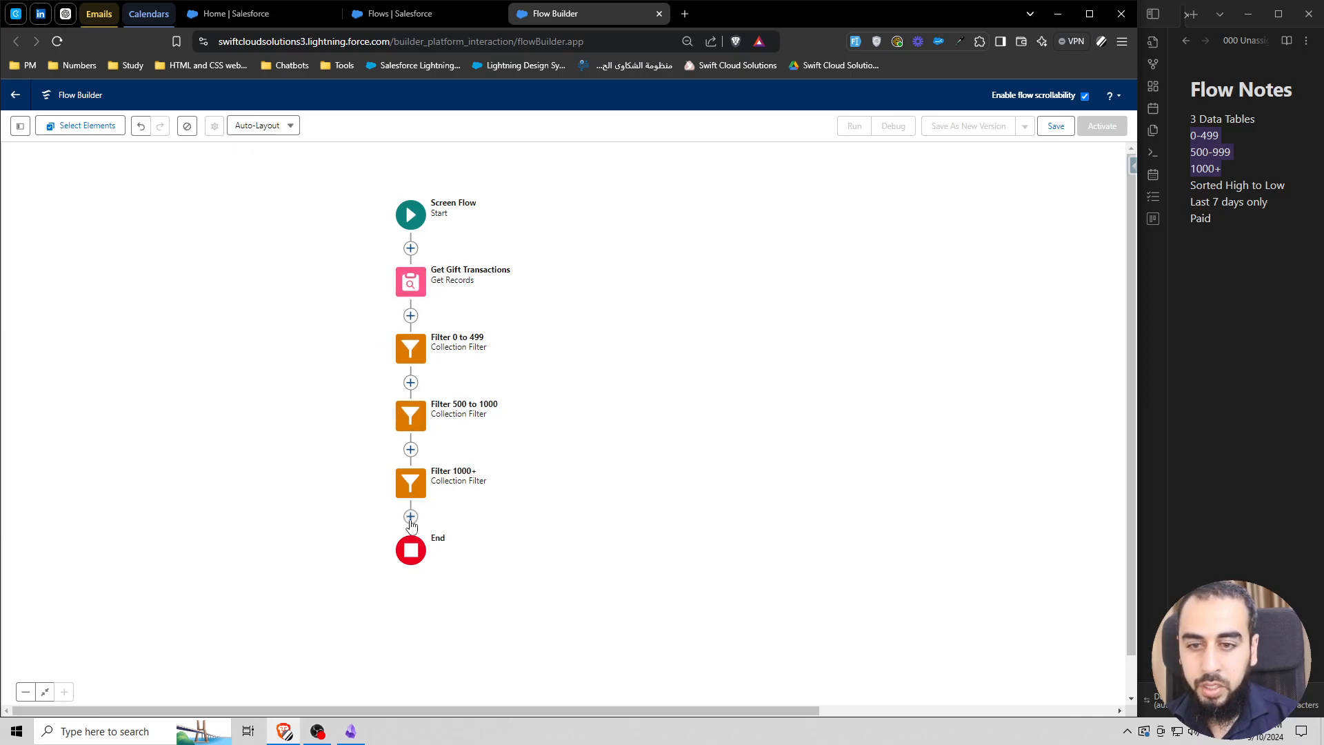
pyautogui.click(411, 518)
pyautogui.write('s')
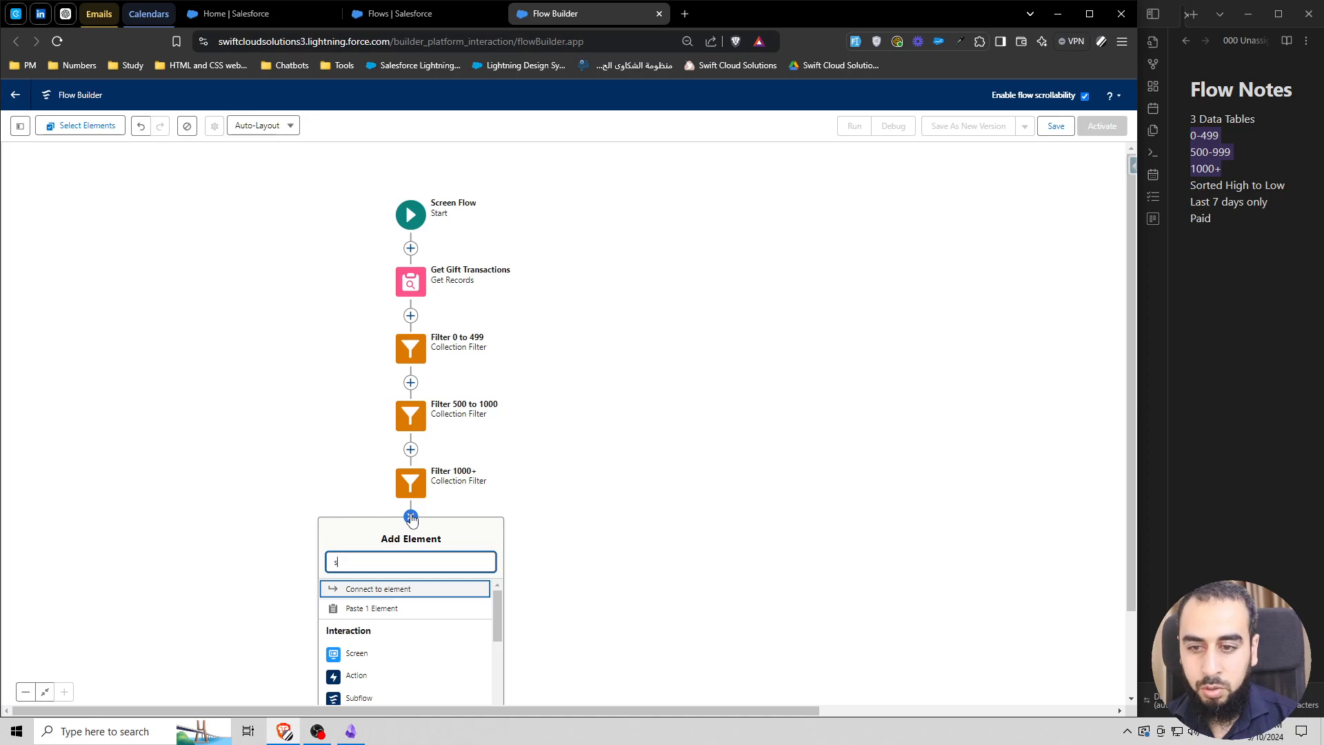
pyautogui.write('c')
pyautogui.press('Return')
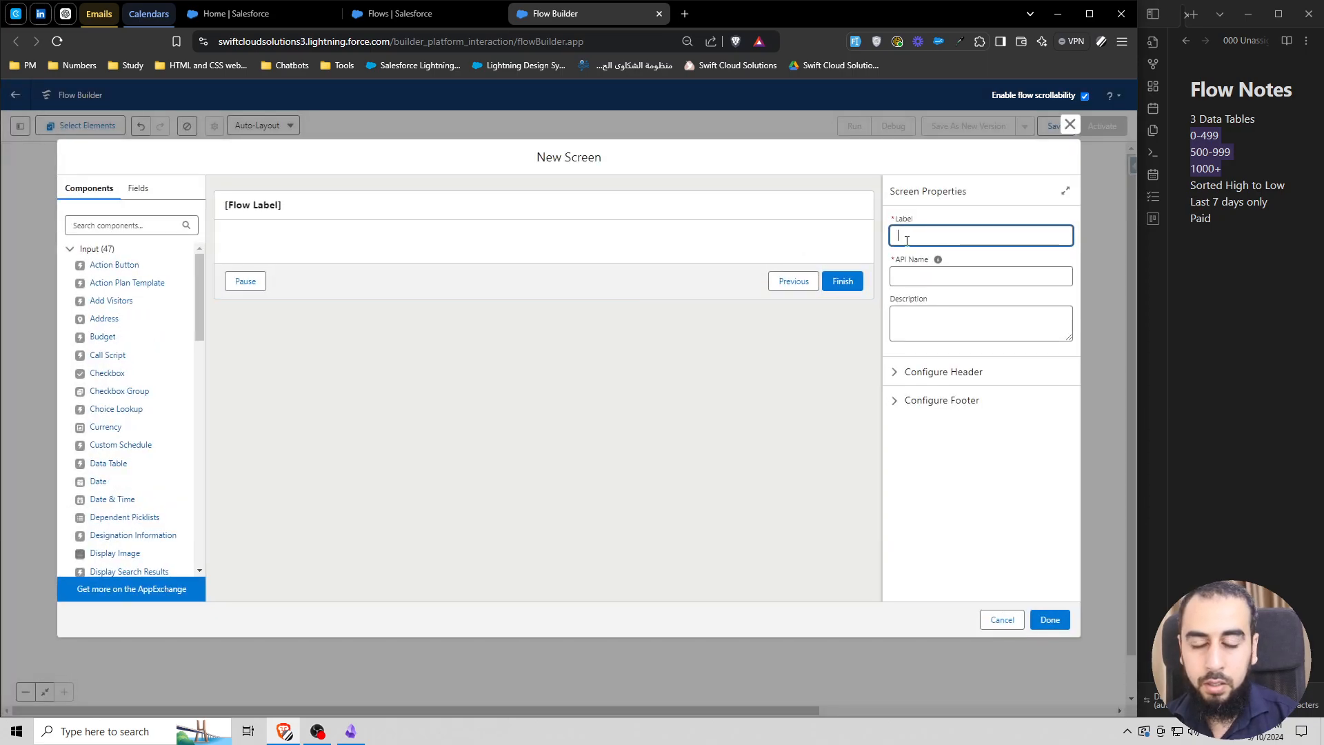
pyautogui.write('Display Ranges Screen')
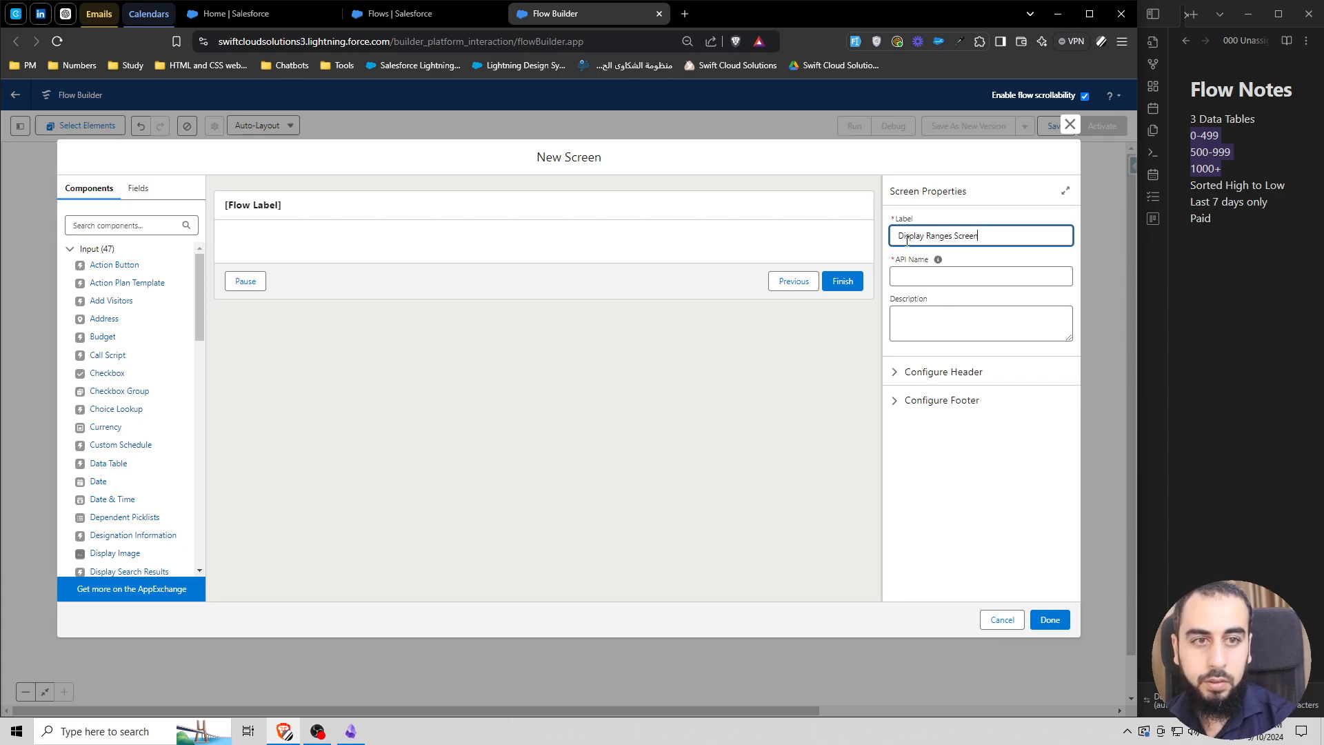
pyautogui.click(964, 251)
# Step: Turn off the screen's header, hide its Pause and Previous buttons, and turn off the whole footer
pyautogui.click(957, 375)
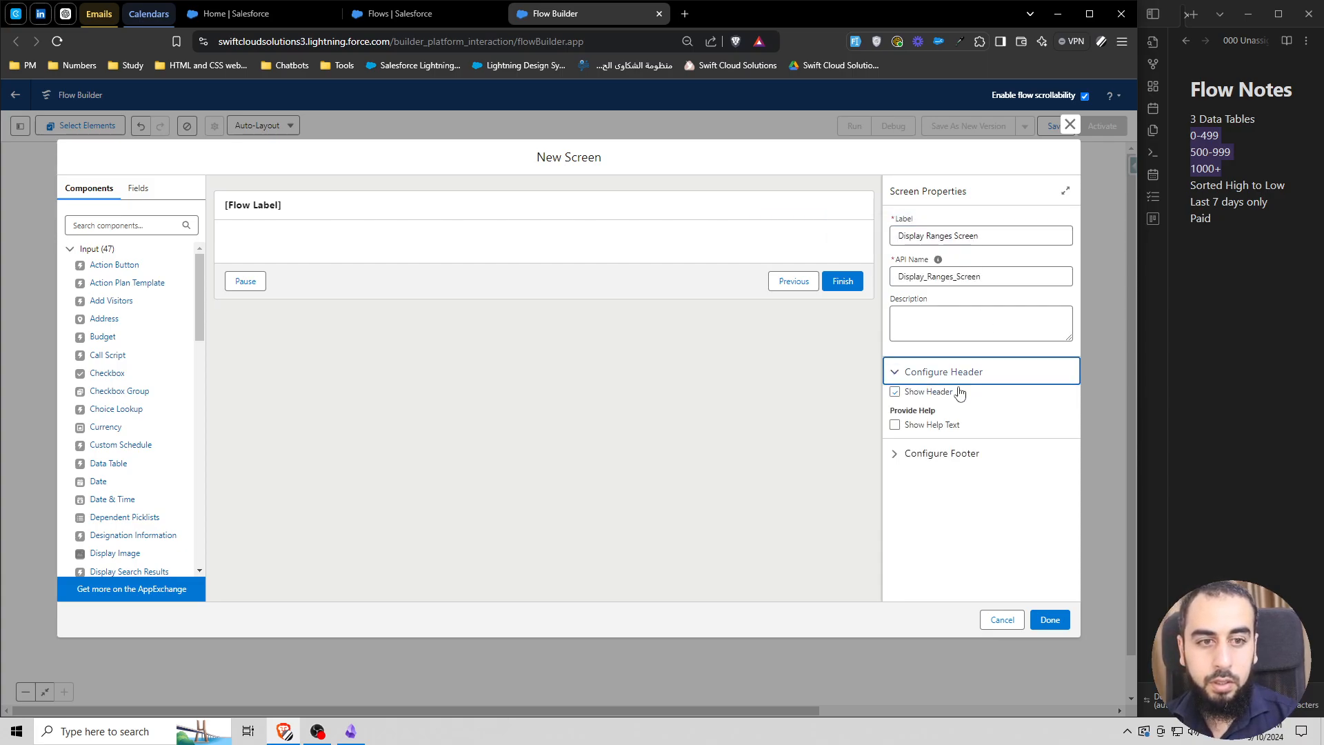
pyautogui.click(895, 392)
pyautogui.click(928, 453)
pyautogui.scroll(-2, 931, 518)
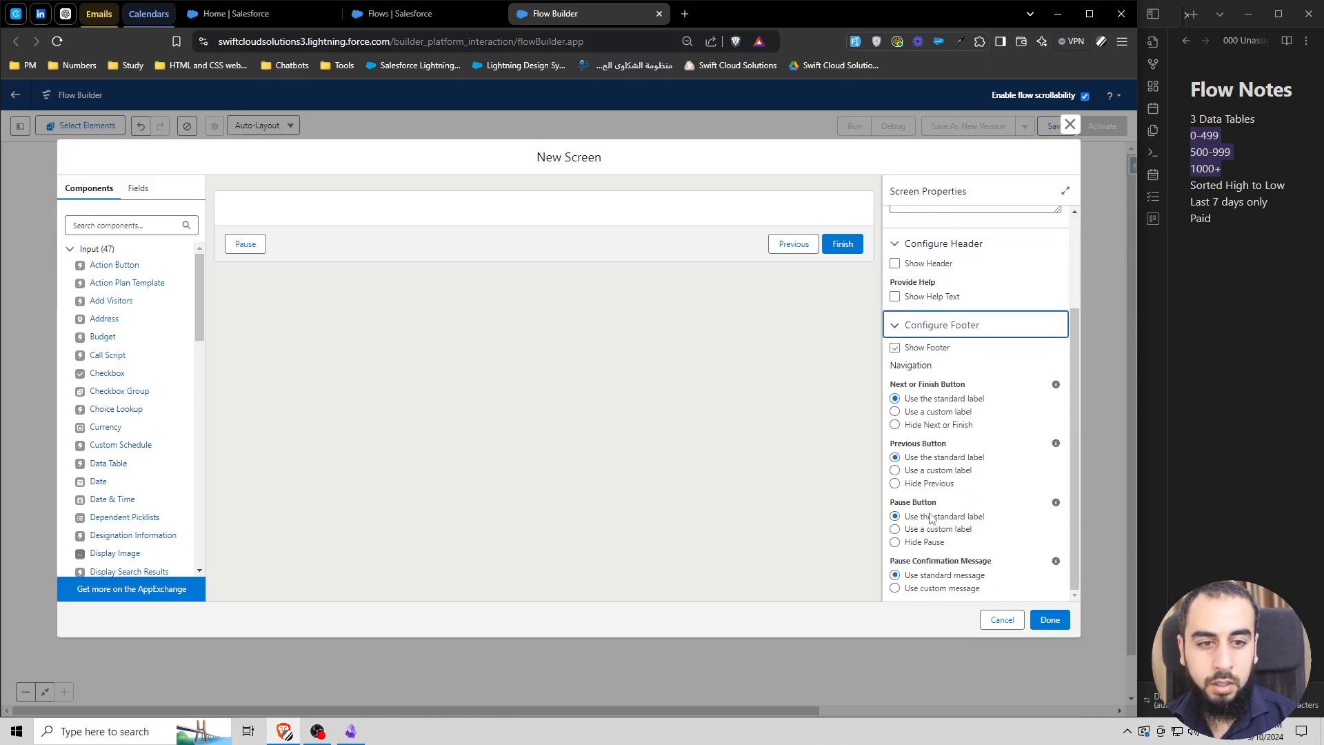
pyautogui.click(896, 542)
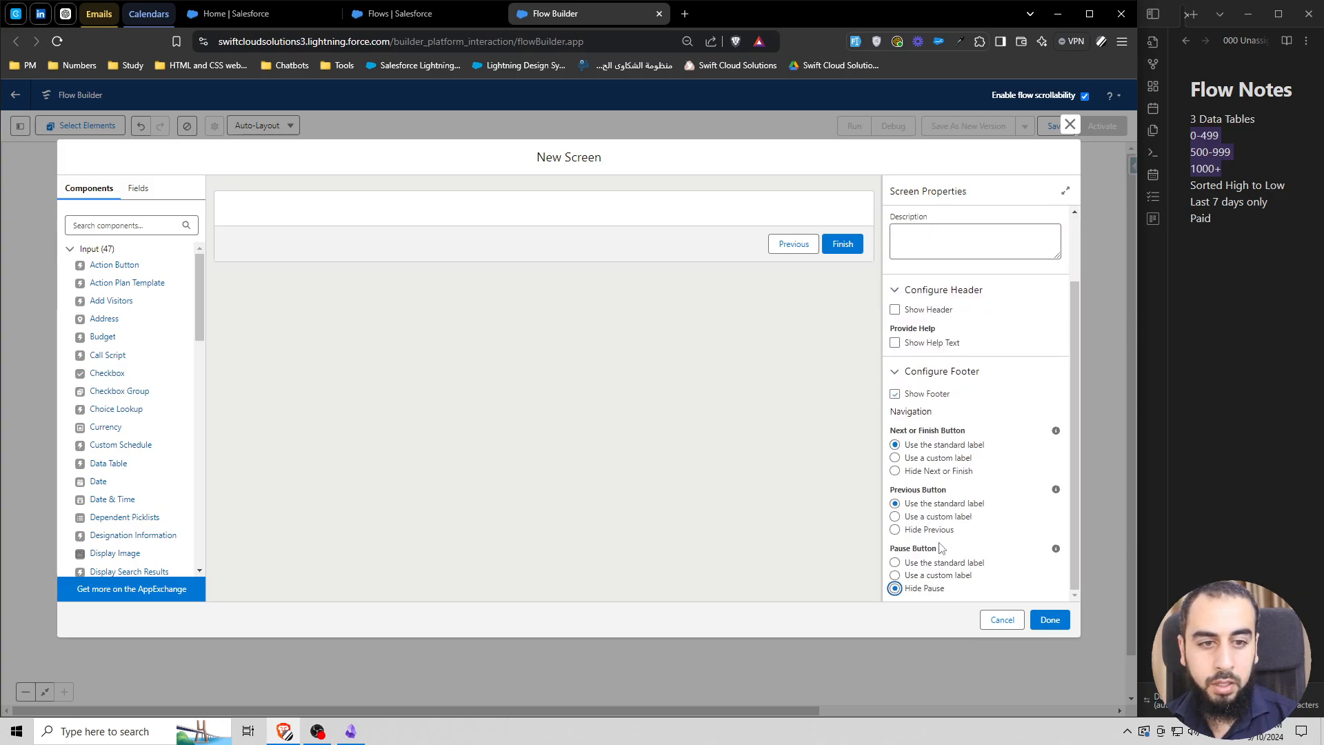
pyautogui.click(895, 530)
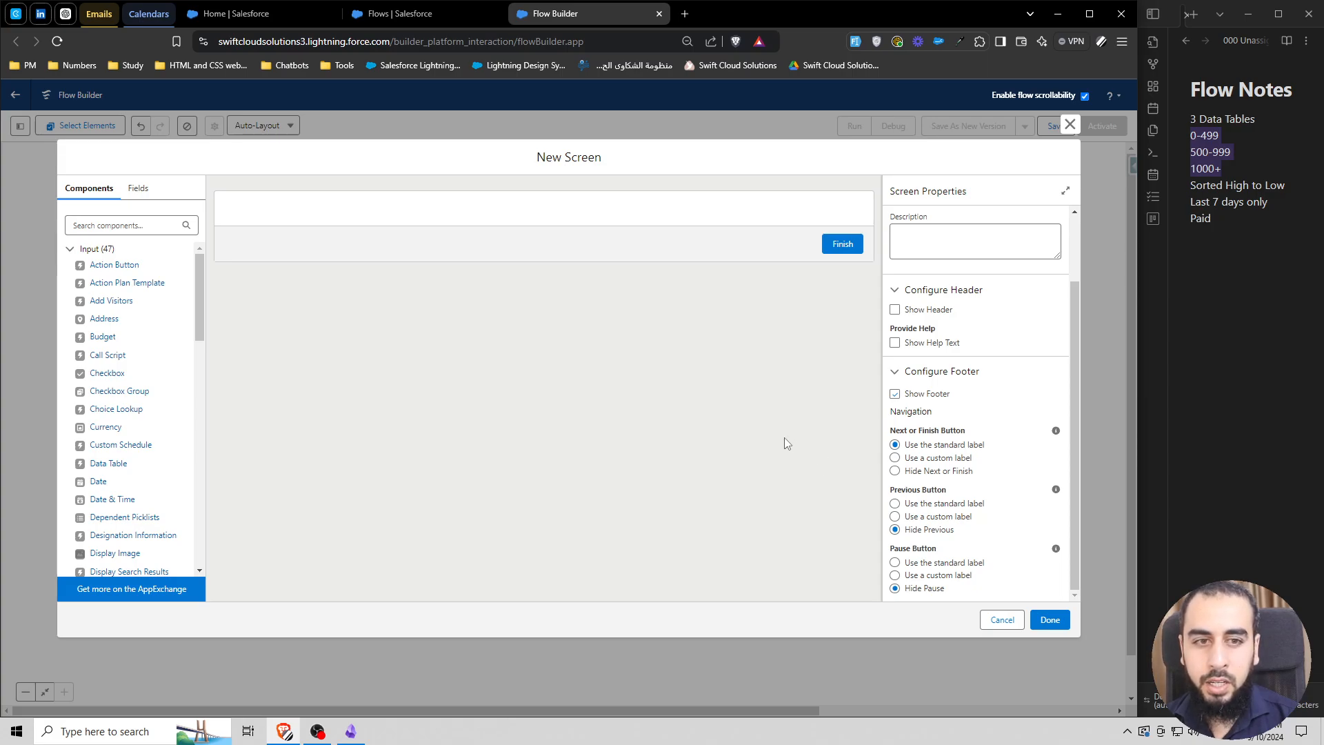
pyautogui.click(894, 394)
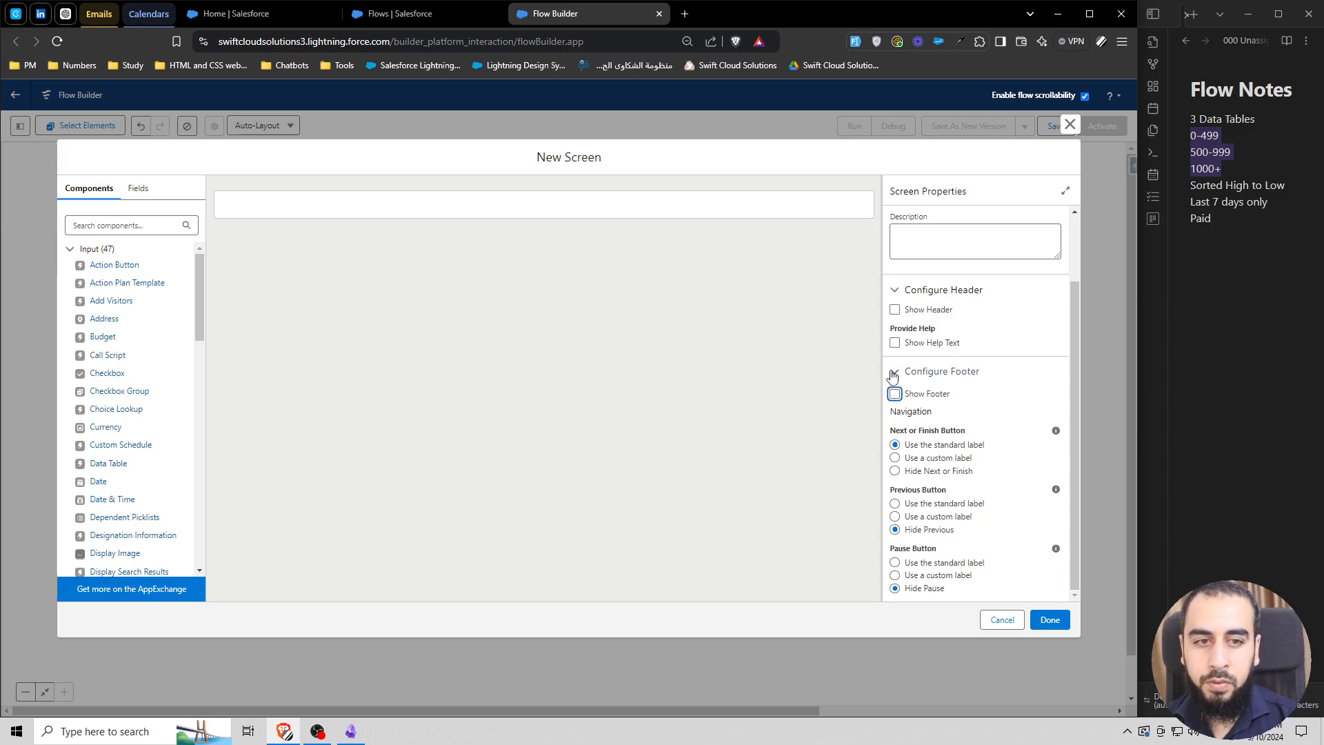
pyautogui.click(894, 371)
# Step: Find the Data Table component and add it to the Display Ranges Screen
pyautogui.click(121, 226)
pyautogui.write('data')
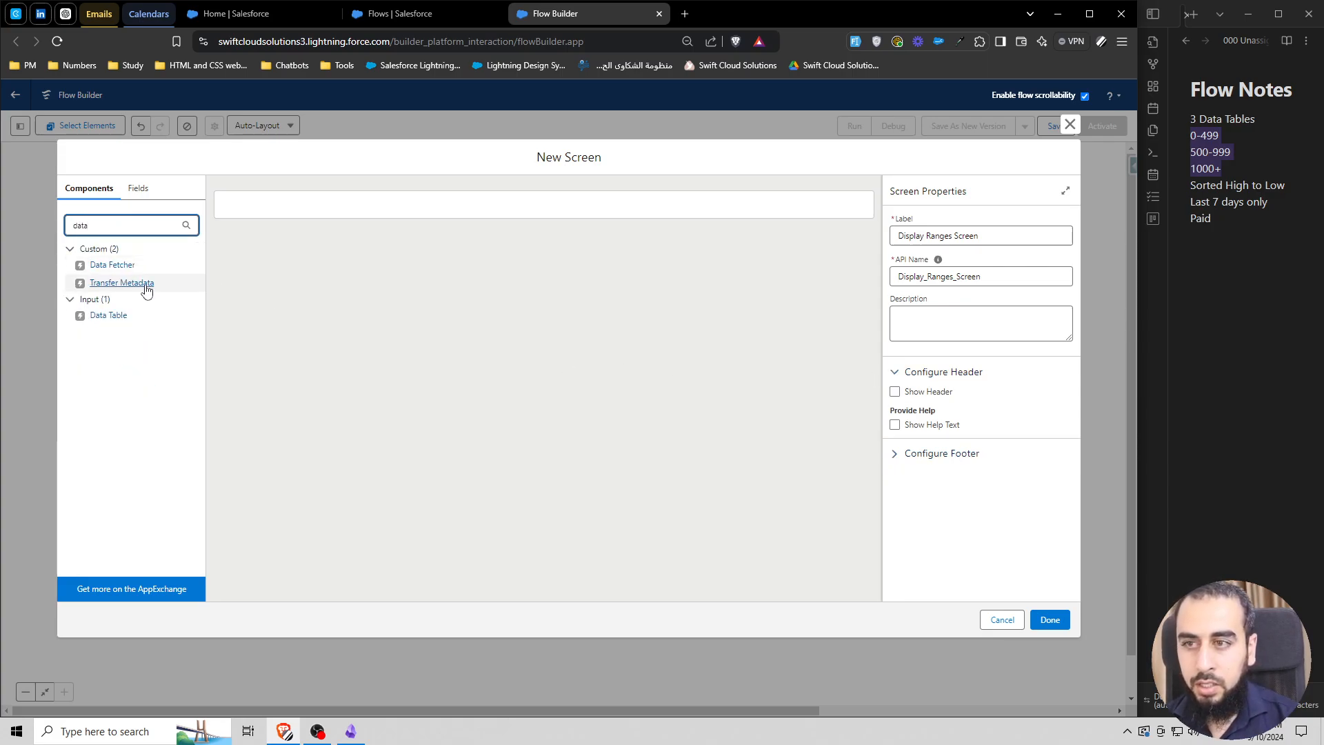
pyautogui.click(110, 315)
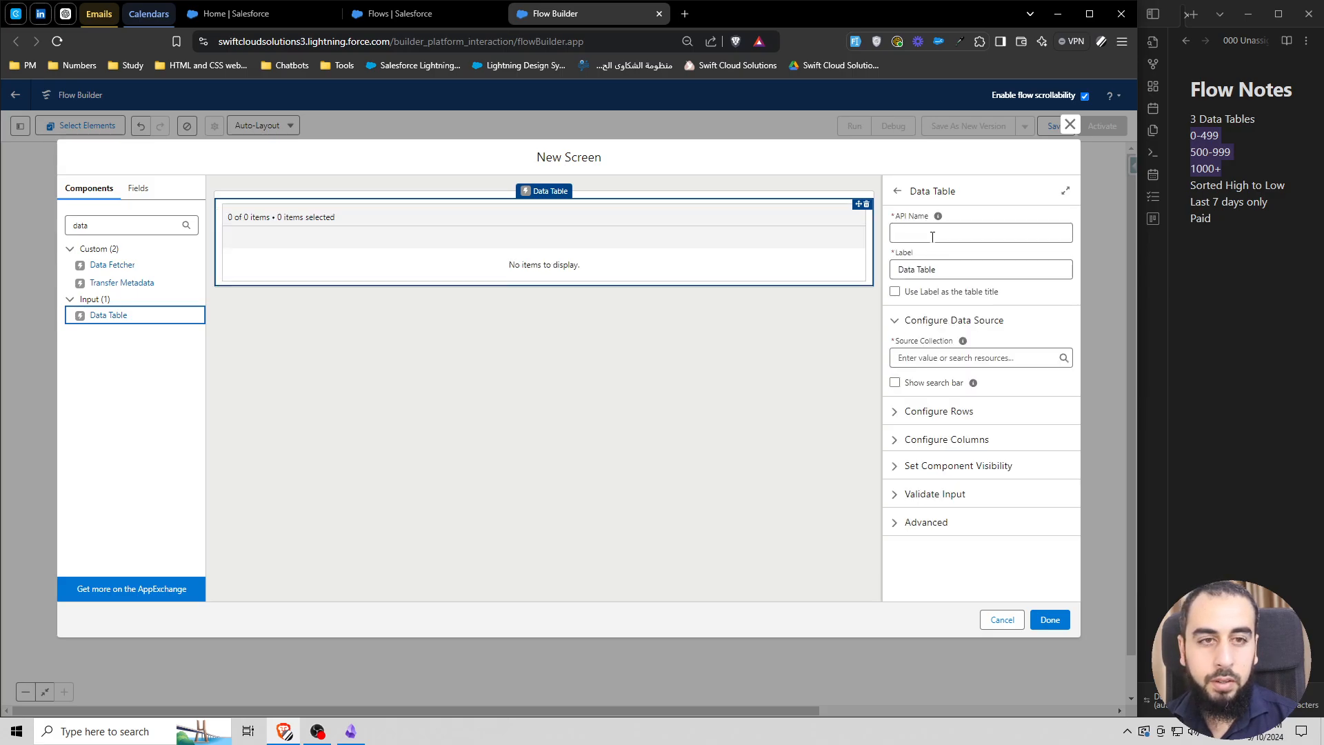
# Step: Set the data table's API name to DataTable_0To499
pyautogui.click(932, 236)
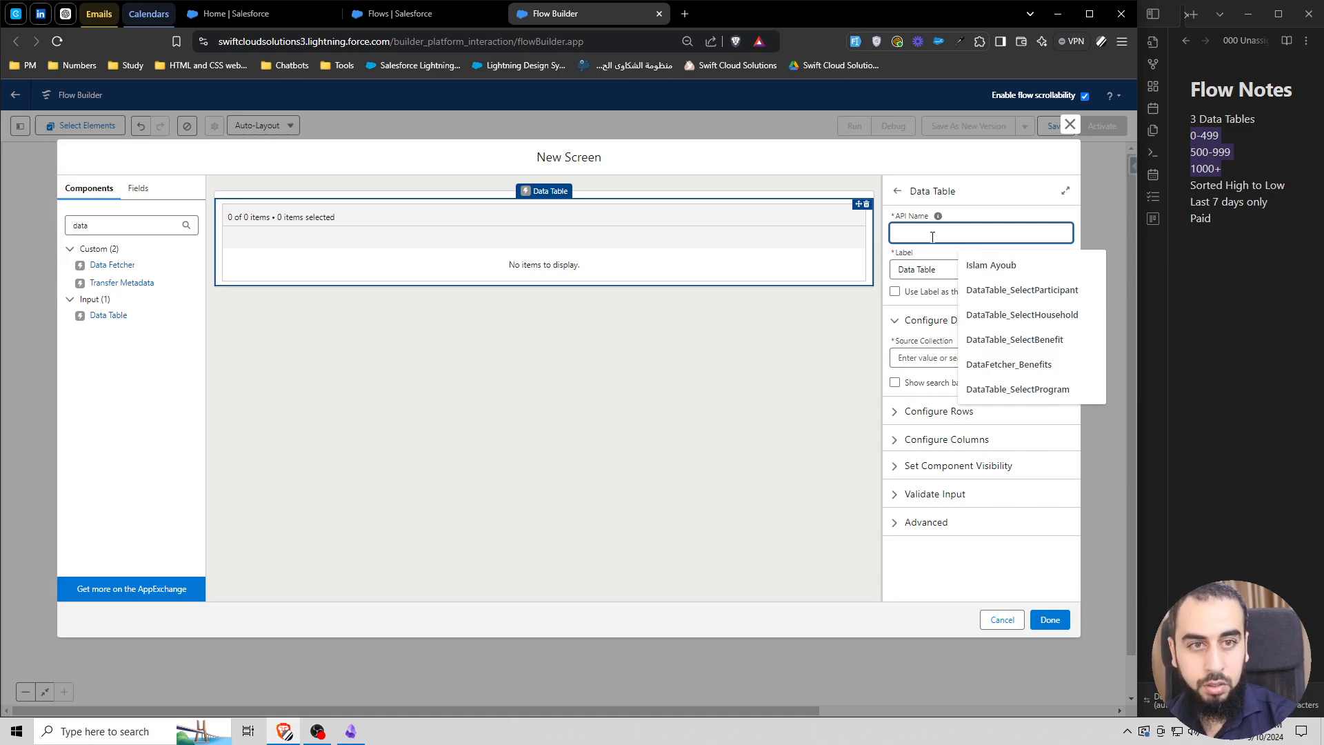
pyautogui.write('Range0To499')
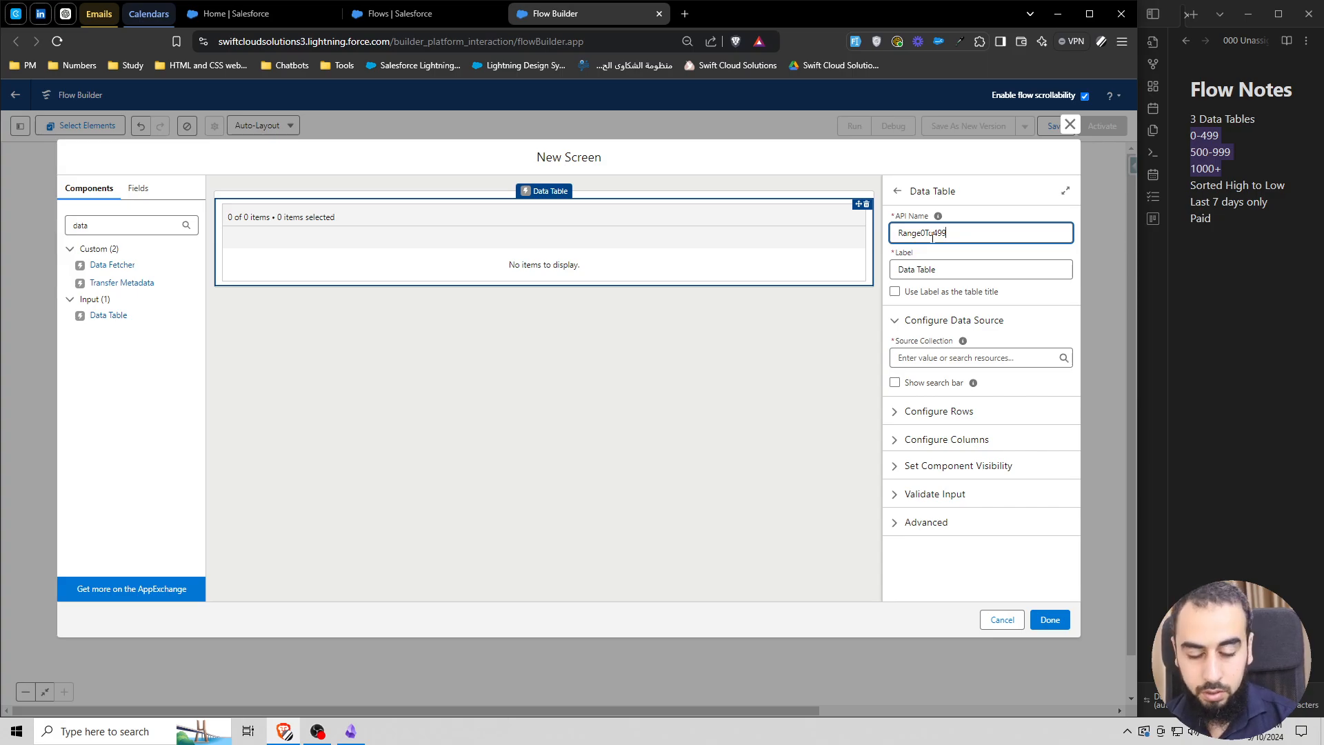
pyautogui.write('DataTable')
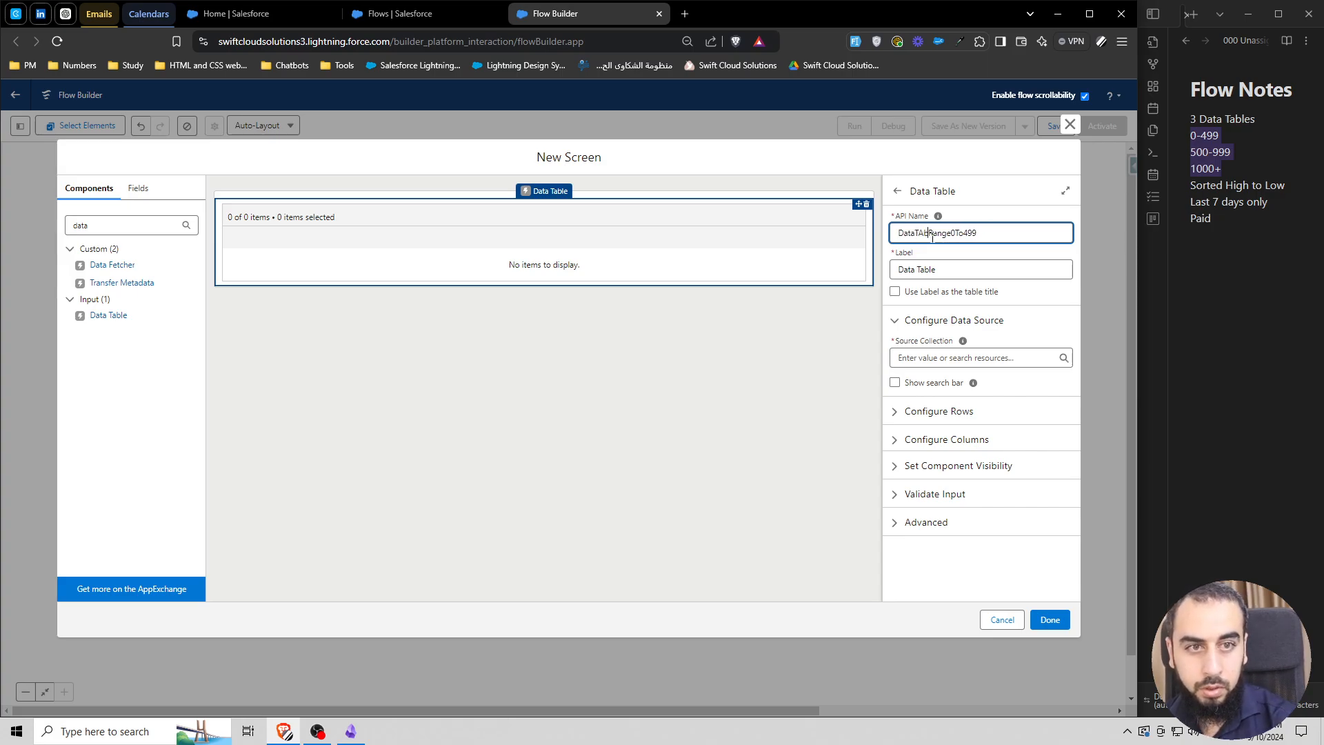
pyautogui.write('_')
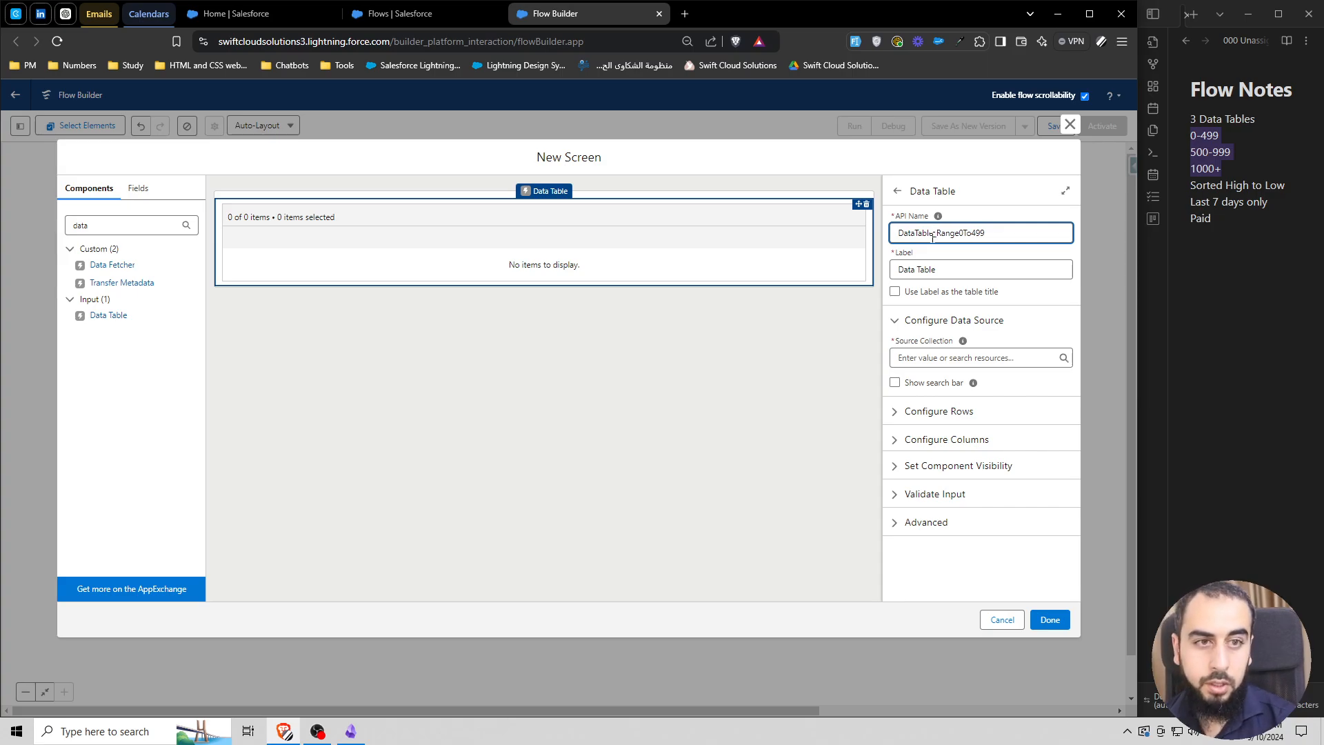
pyautogui.click(1004, 254)
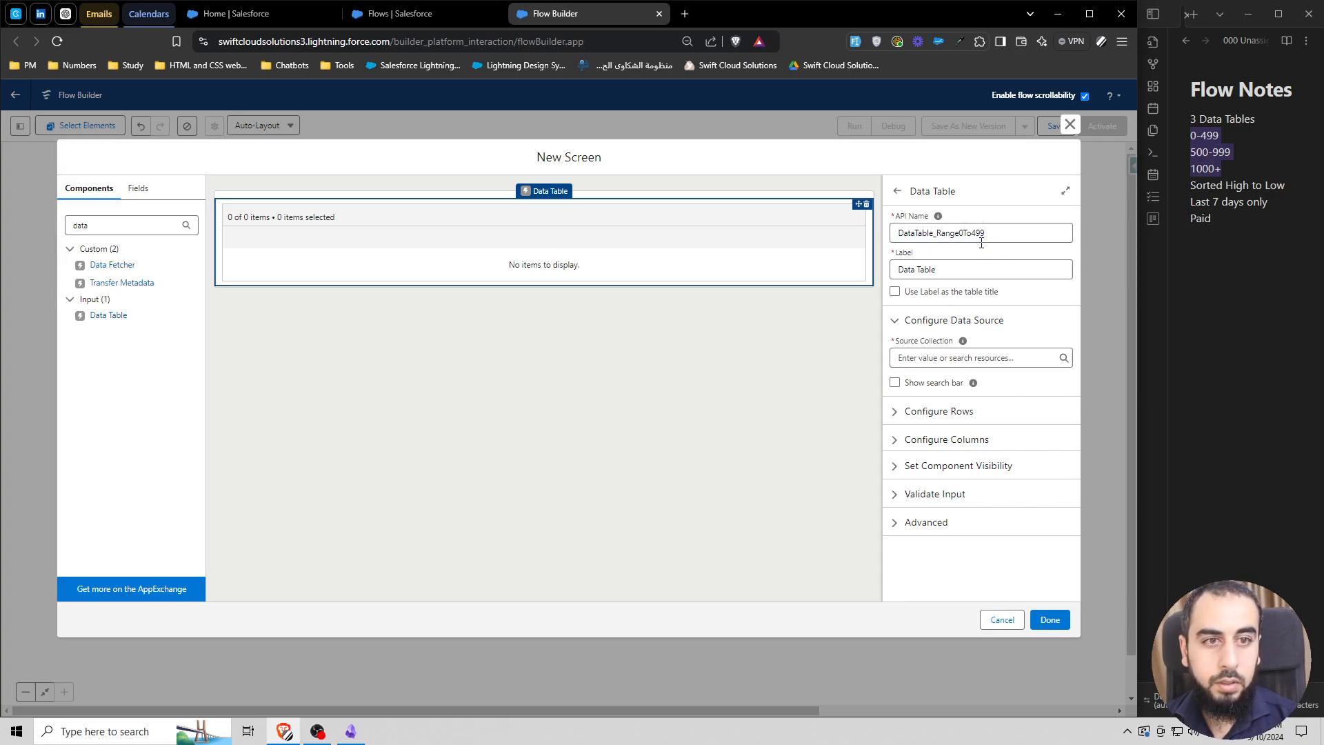
pyautogui.moveTo(958, 232); pyautogui.dragTo(943, 234)
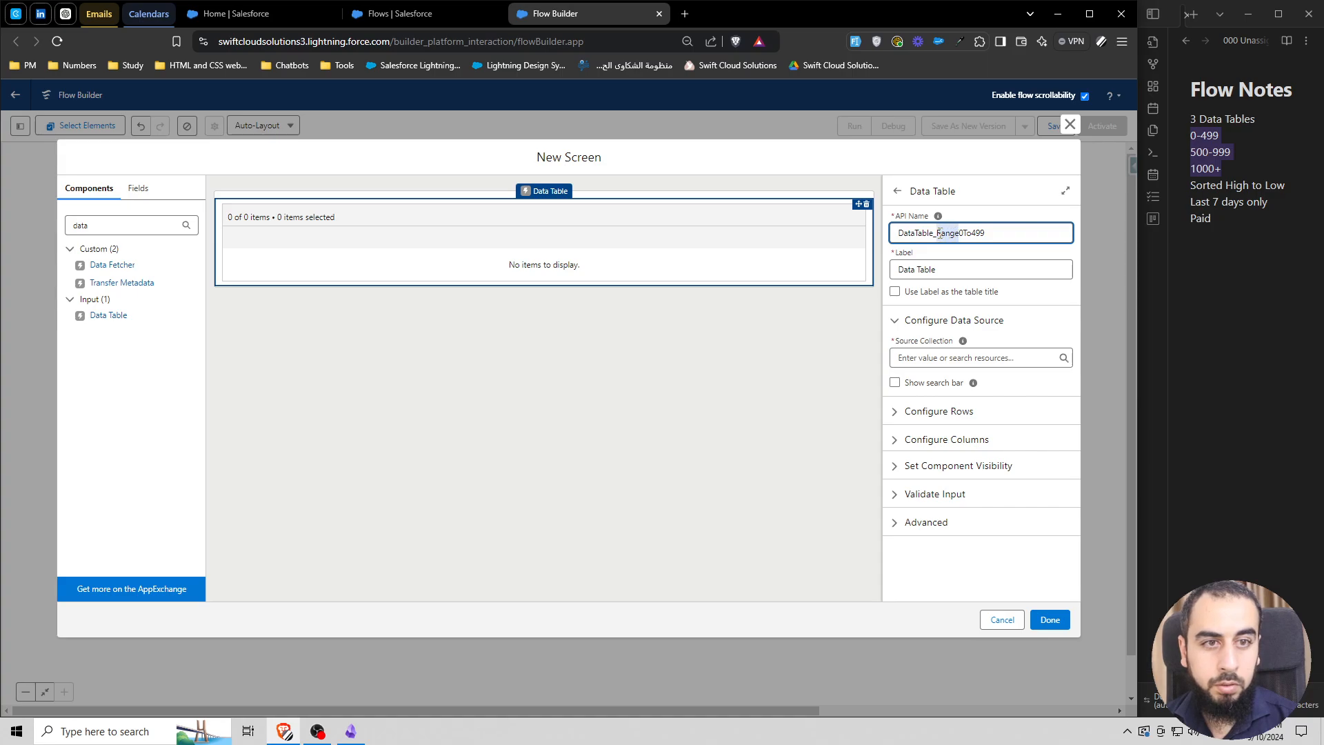
pyautogui.press('BackSpace')
pyautogui.doubleClick(951, 234)
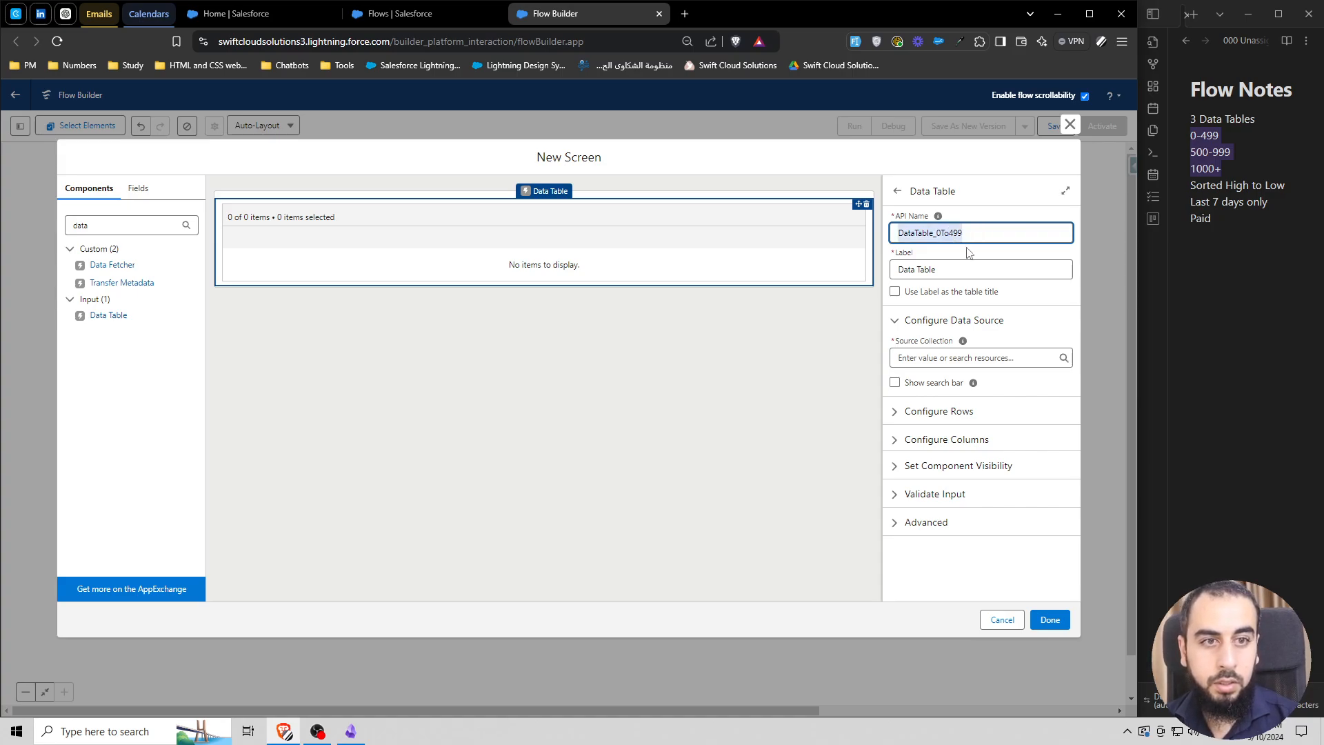
# Step: Label the data table 0-499, use the label as its title, and set the source collection to Gift Transactions from Filter_0_to_499
pyautogui.click(934, 271)
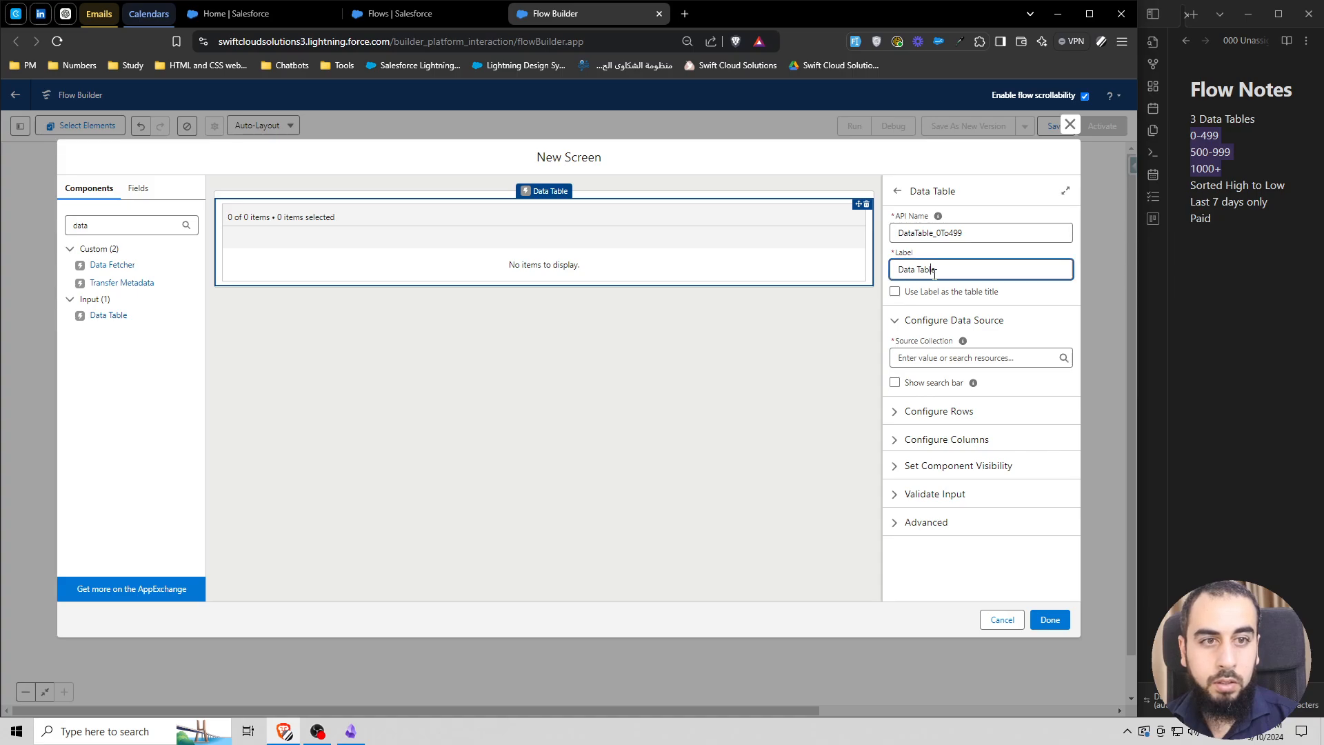
pyautogui.tripleClick(935, 271)
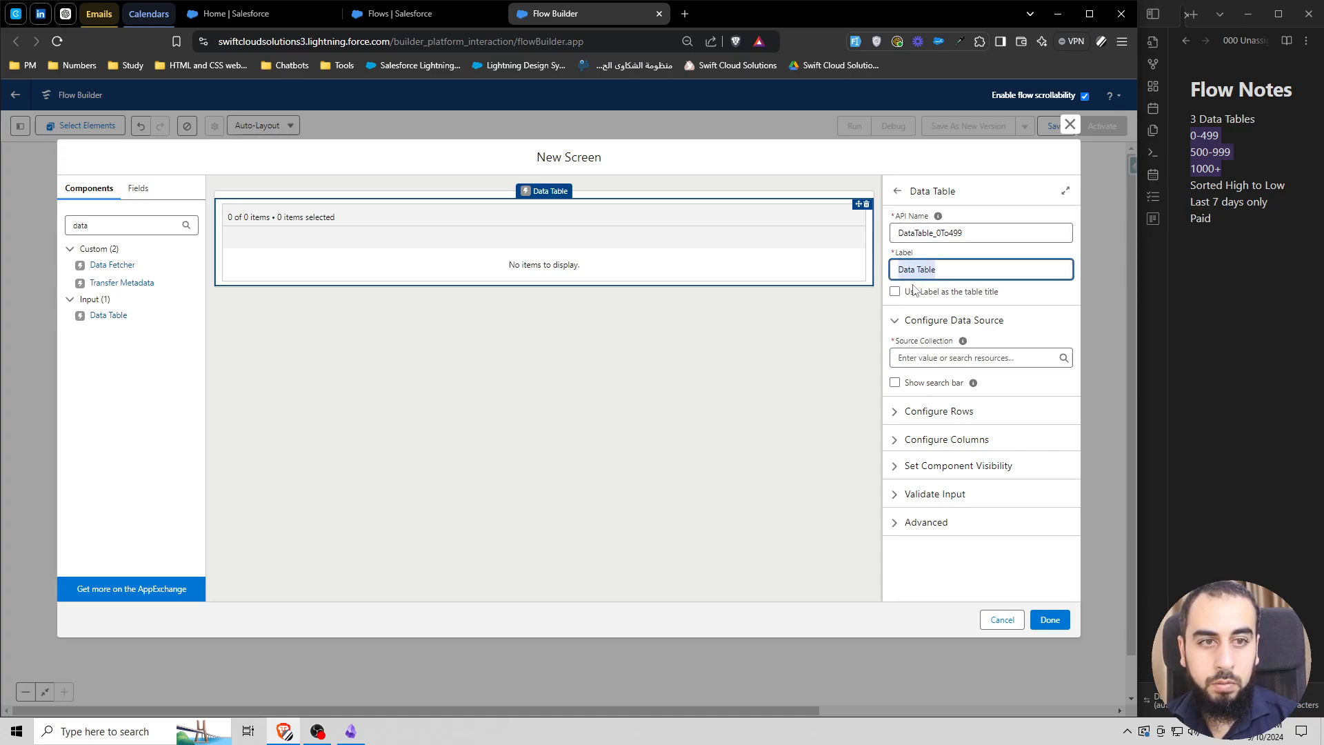
pyautogui.write('0-99')
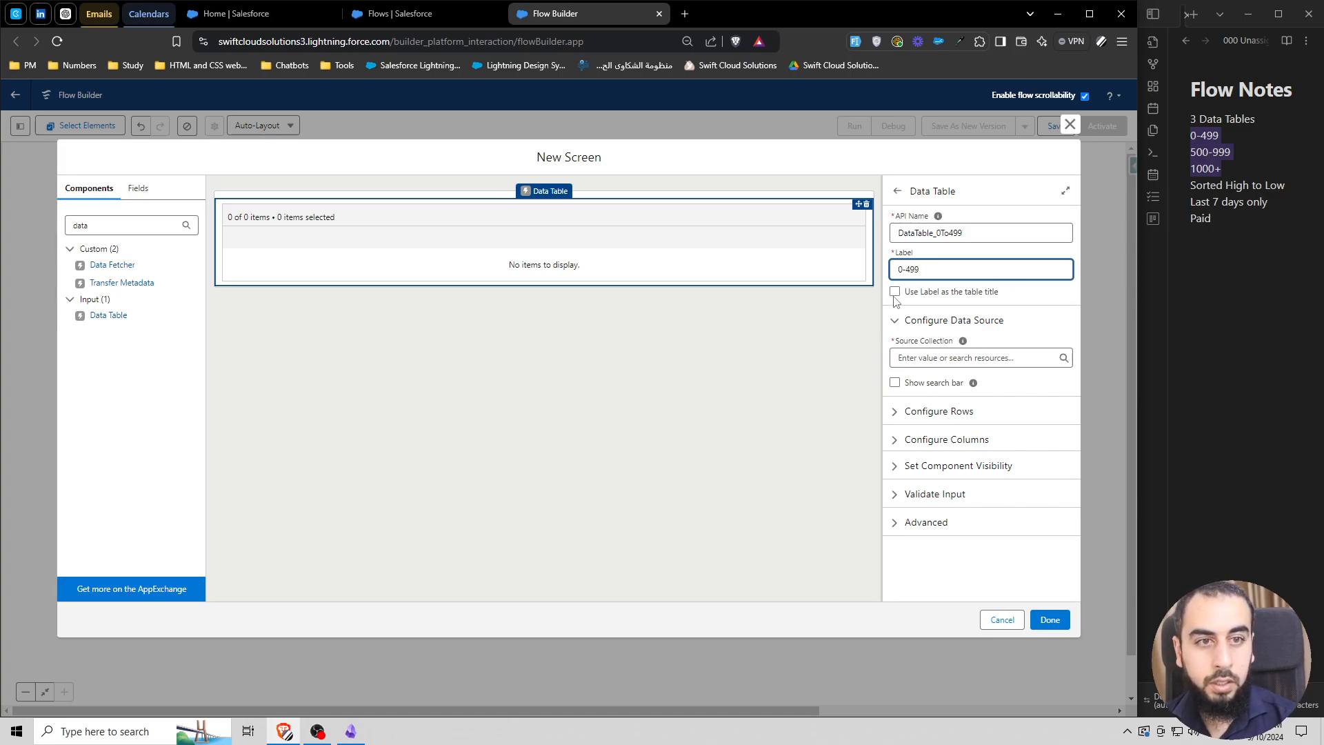
pyautogui.click(895, 291)
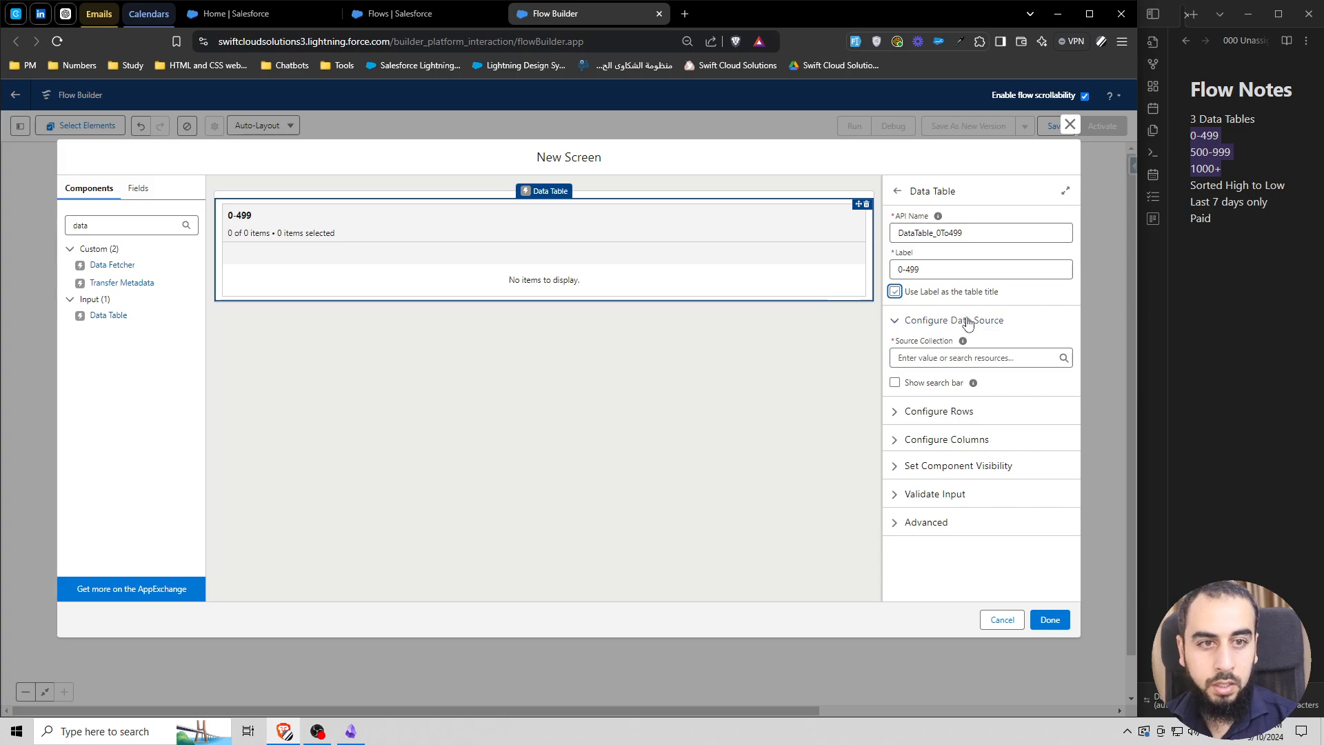
pyautogui.click(947, 356)
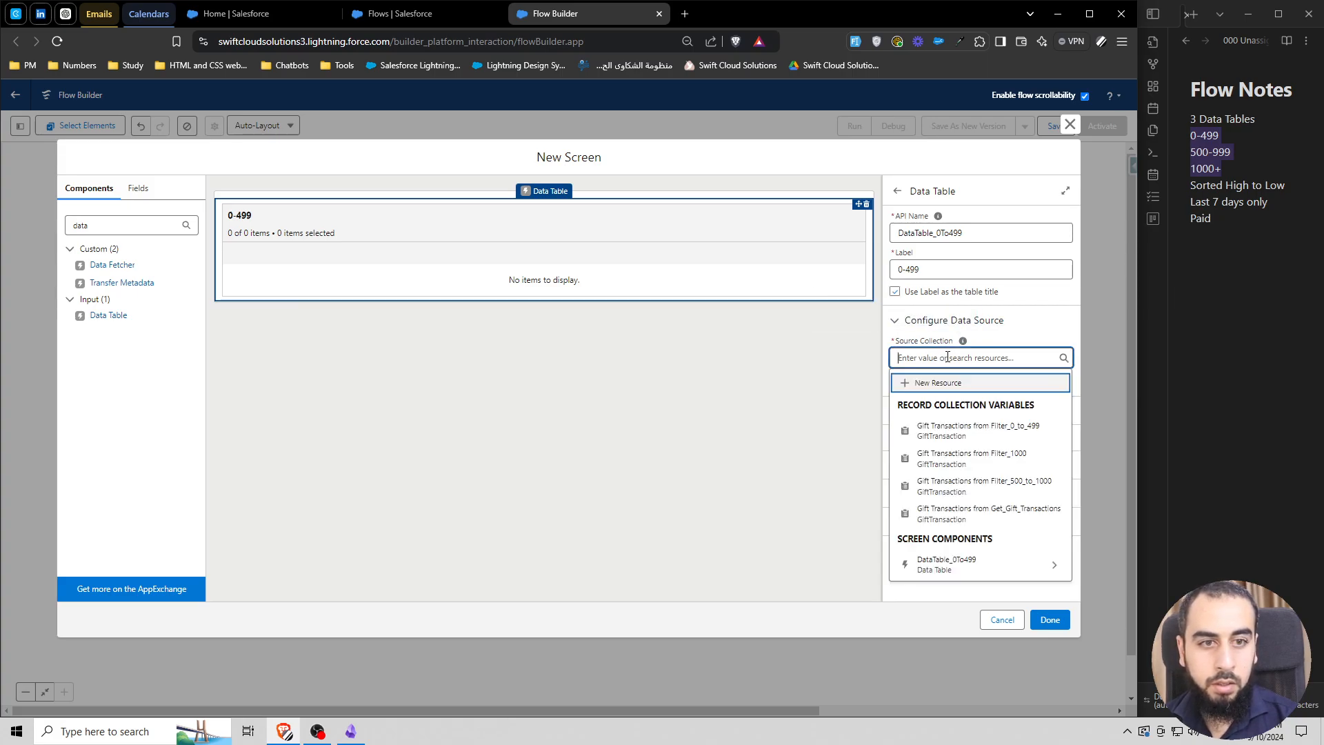
pyautogui.click(999, 430)
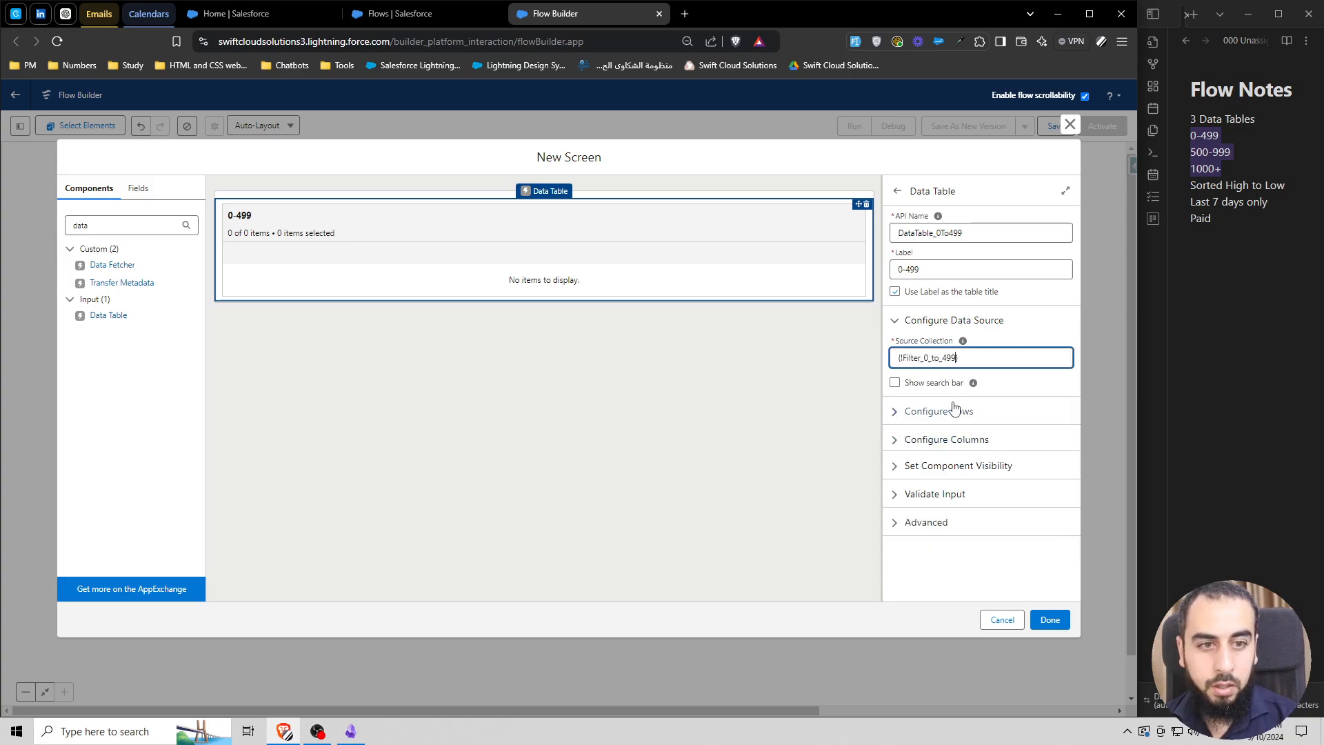
# Step: Set the row selection mode of the 0-499 data table to View only
pyautogui.click(917, 411)
pyautogui.scroll(-1, 899, 408)
pyautogui.click(899, 406)
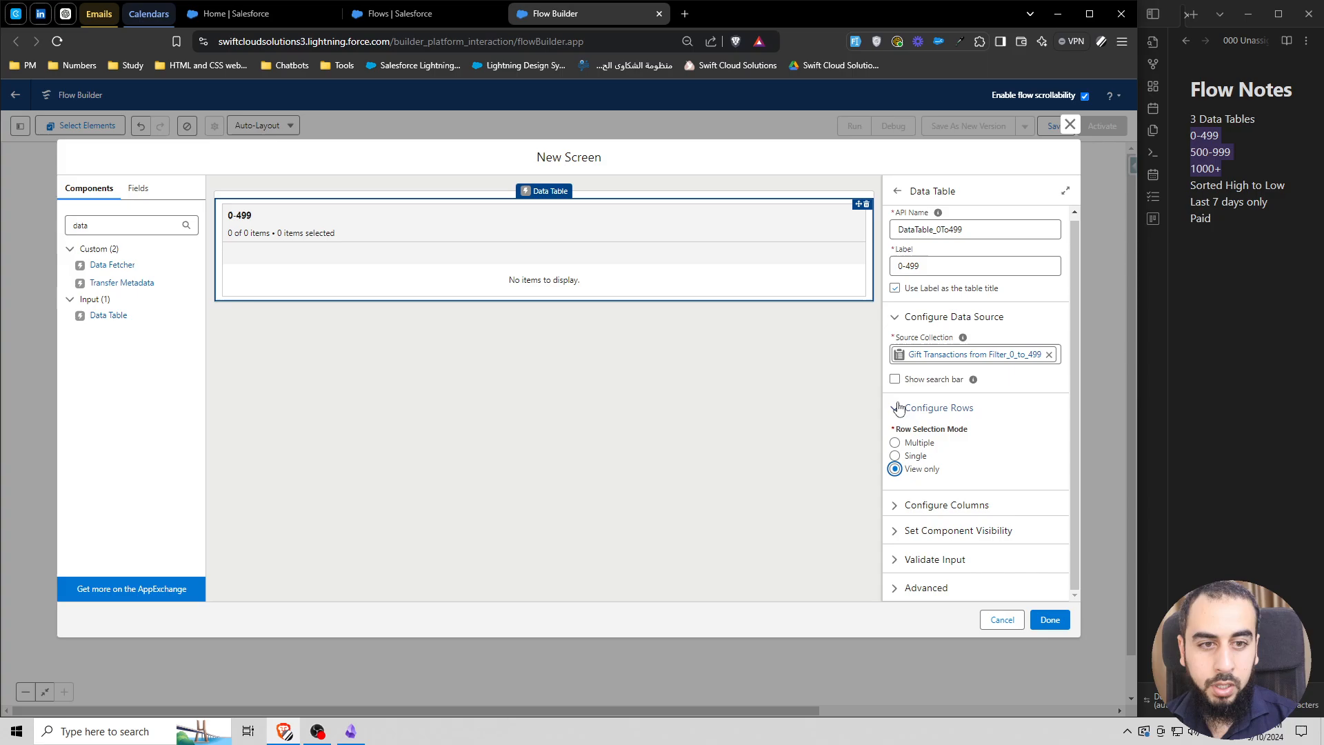
# Step: Add a column to the 0-499 data table with Current Amount as its source field
pyautogui.click(972, 509)
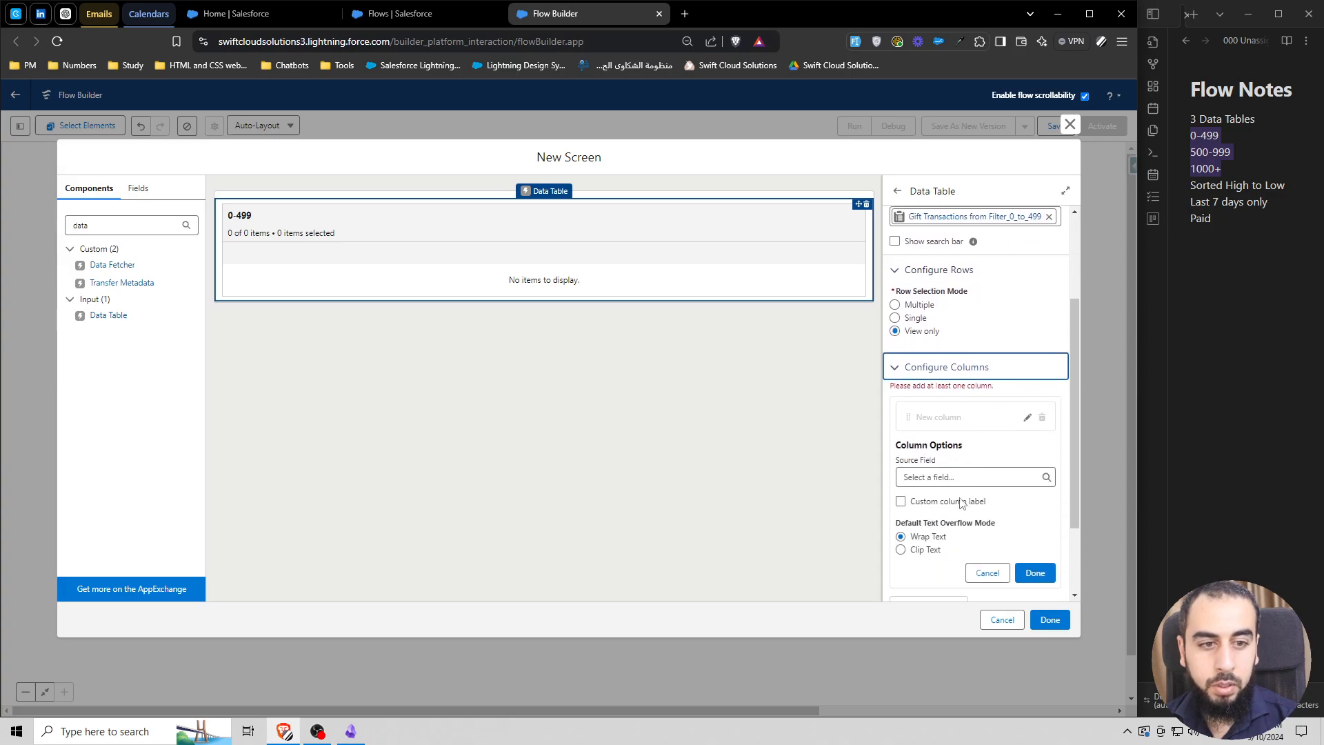
pyautogui.click(954, 477)
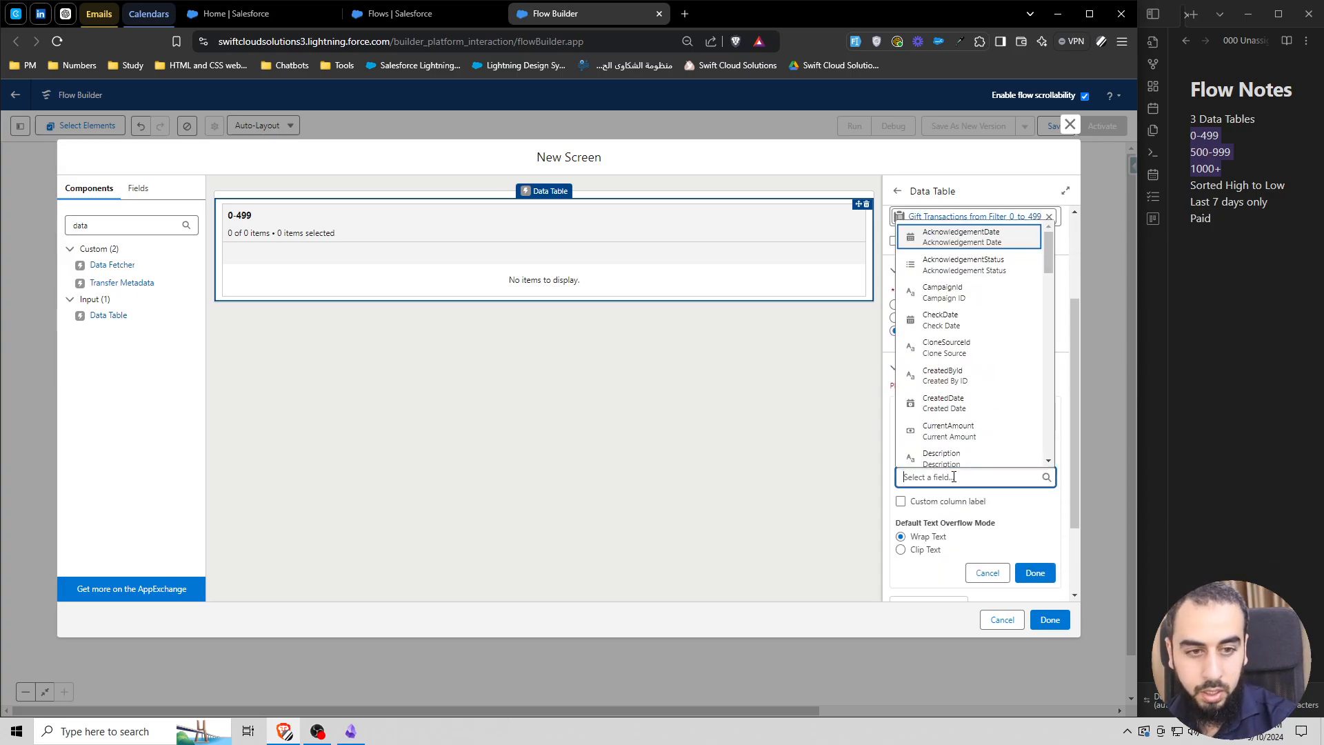
pyautogui.write('curr')
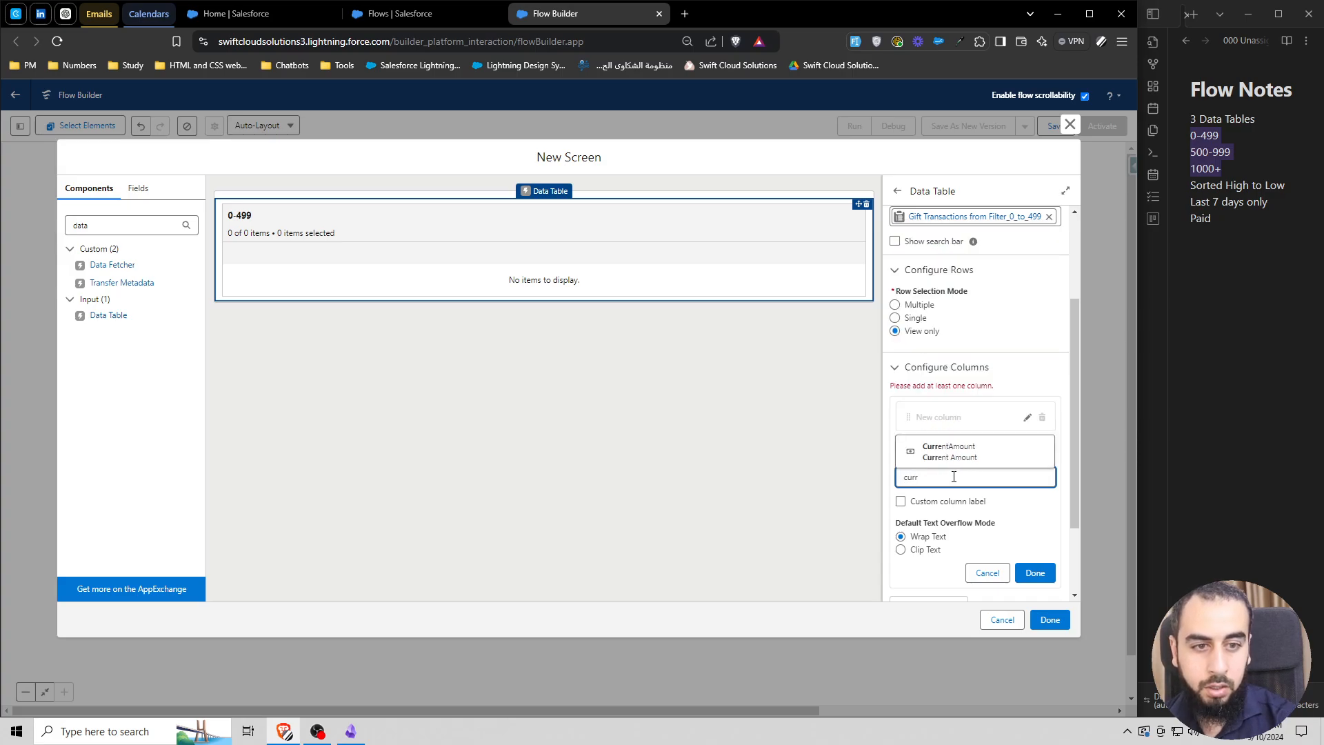
pyautogui.click(949, 452)
pyautogui.click(1044, 575)
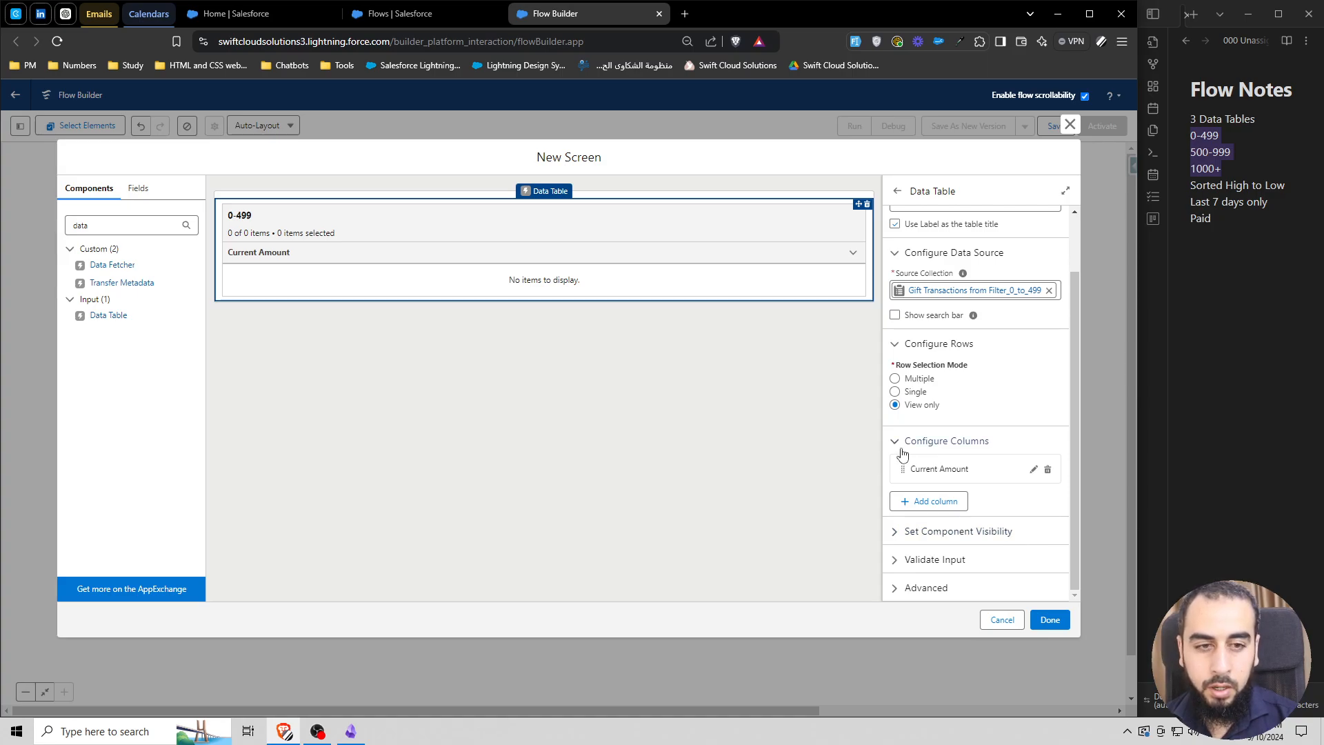
pyautogui.click(931, 502)
pyautogui.click(950, 502)
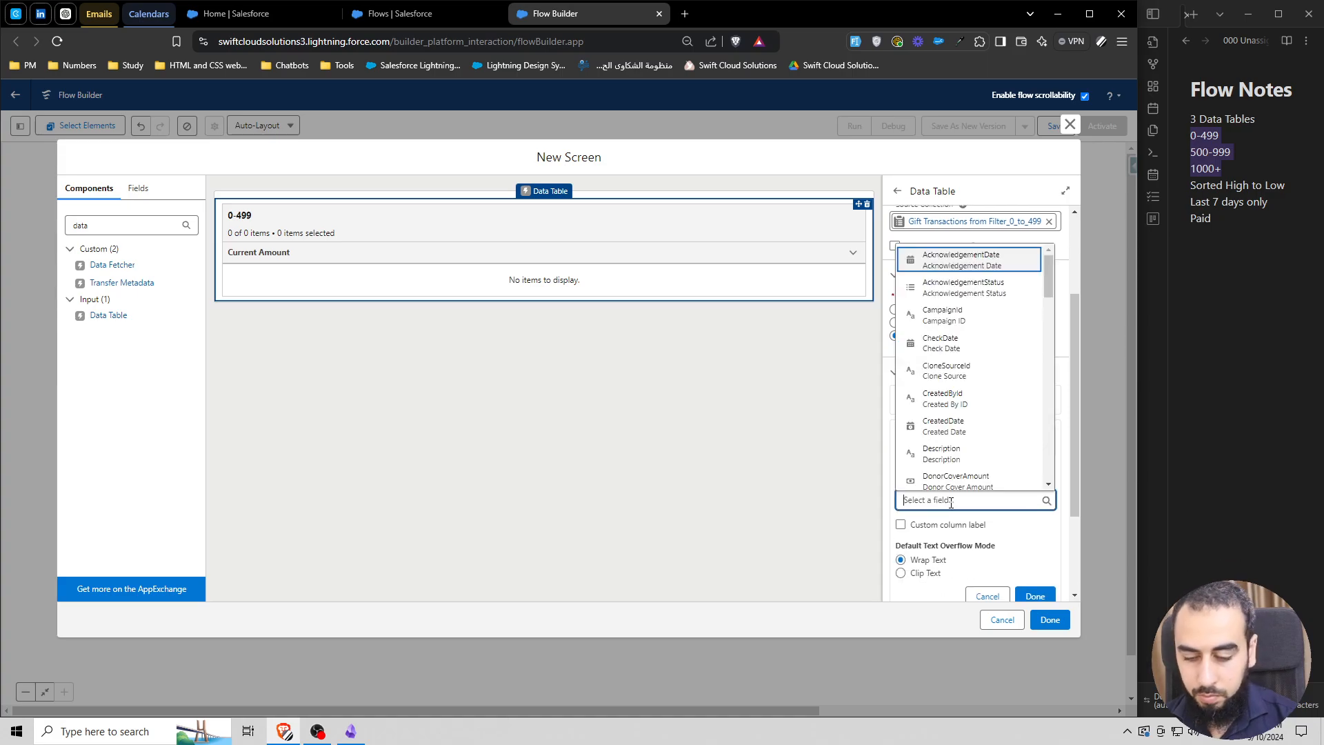
pyautogui.write('dono')
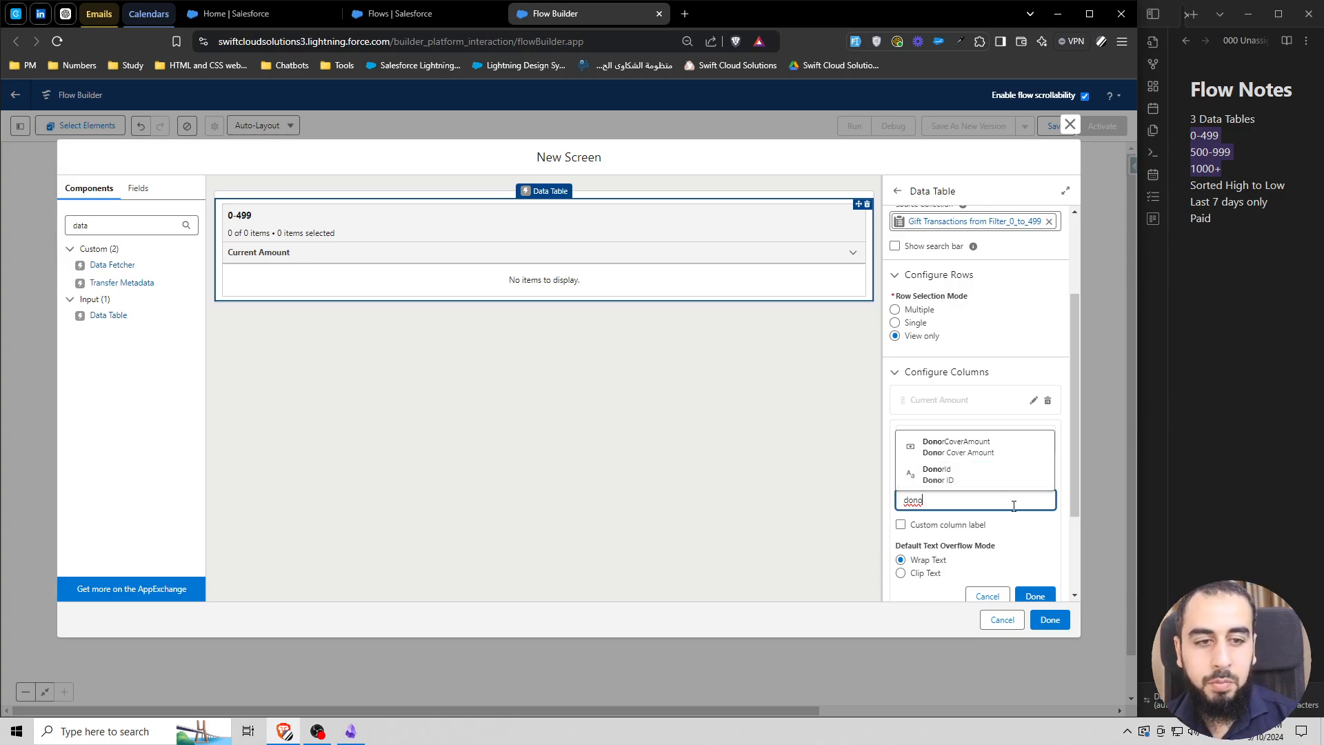
pyautogui.scroll(-1, 1010, 502)
pyautogui.click(987, 527)
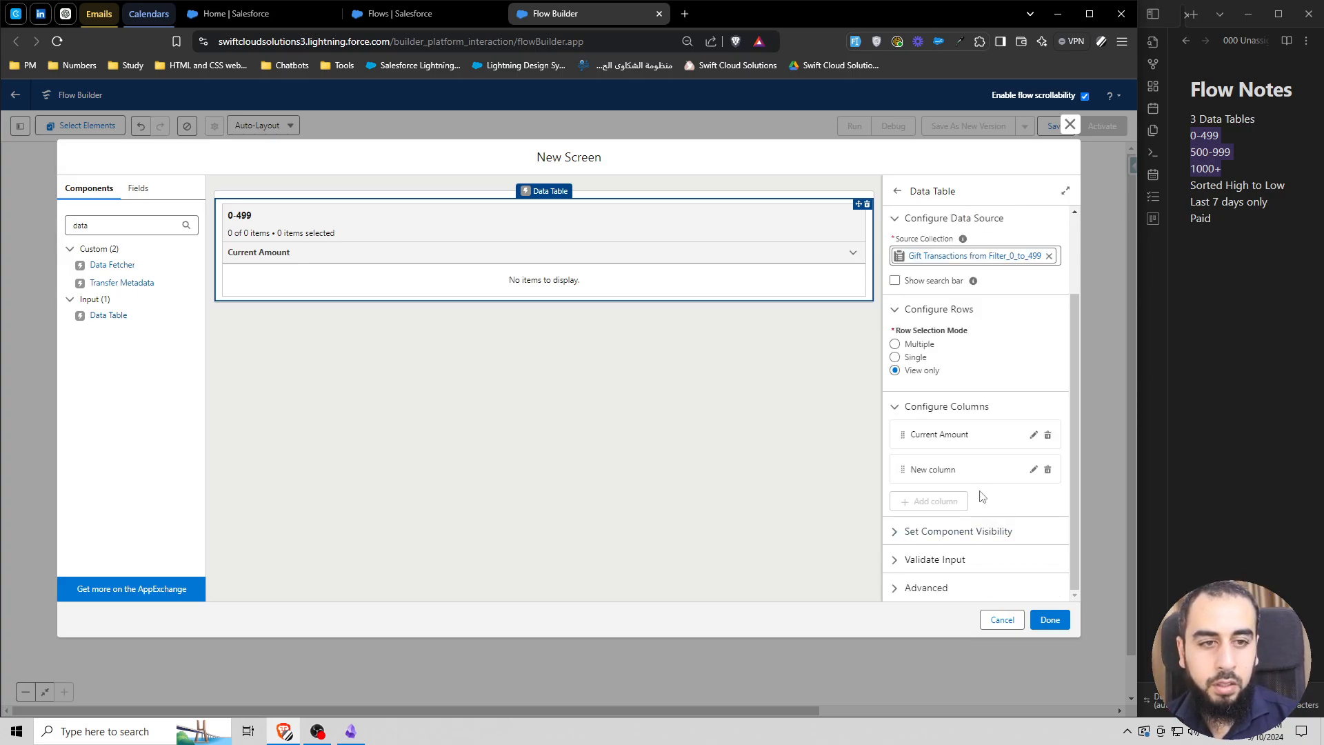
pyautogui.click(1047, 469)
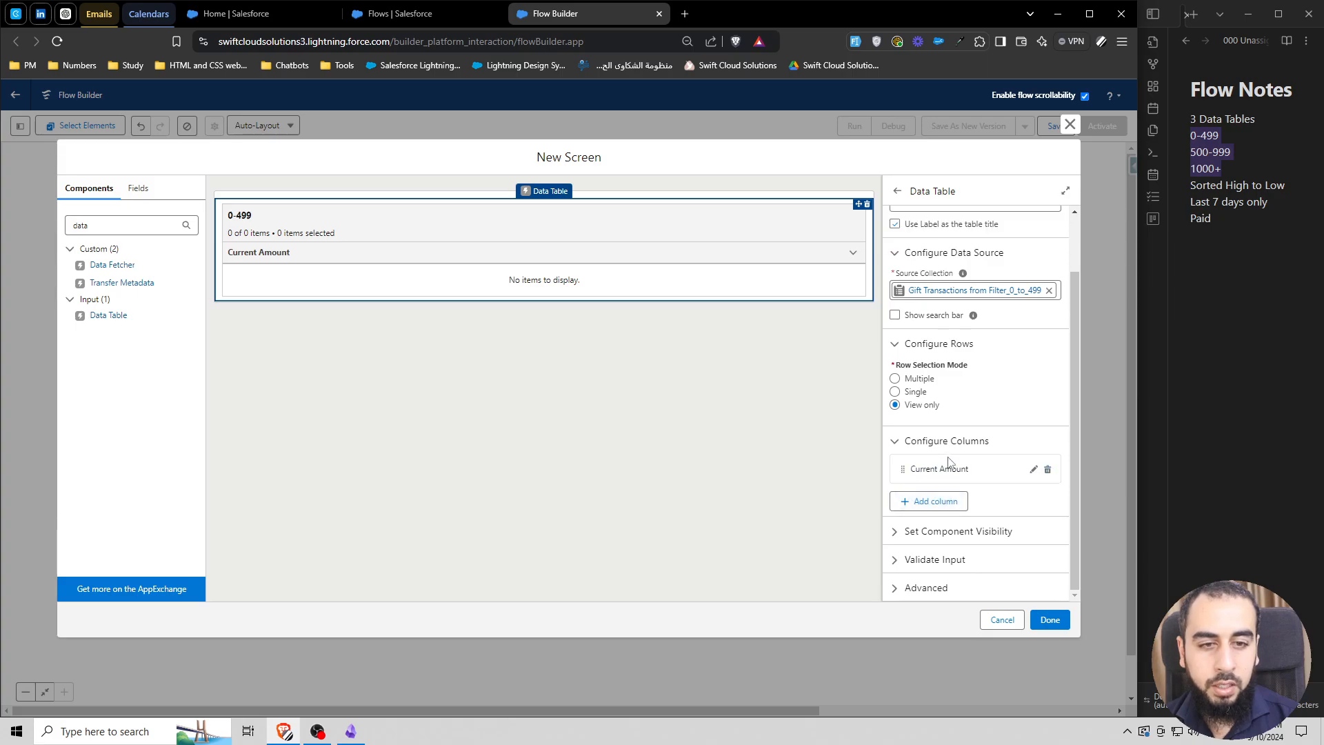
# Step: Add a three-column Section below the 0-499 data table and move the table into the section's first column
pyautogui.doubleClick(120, 224)
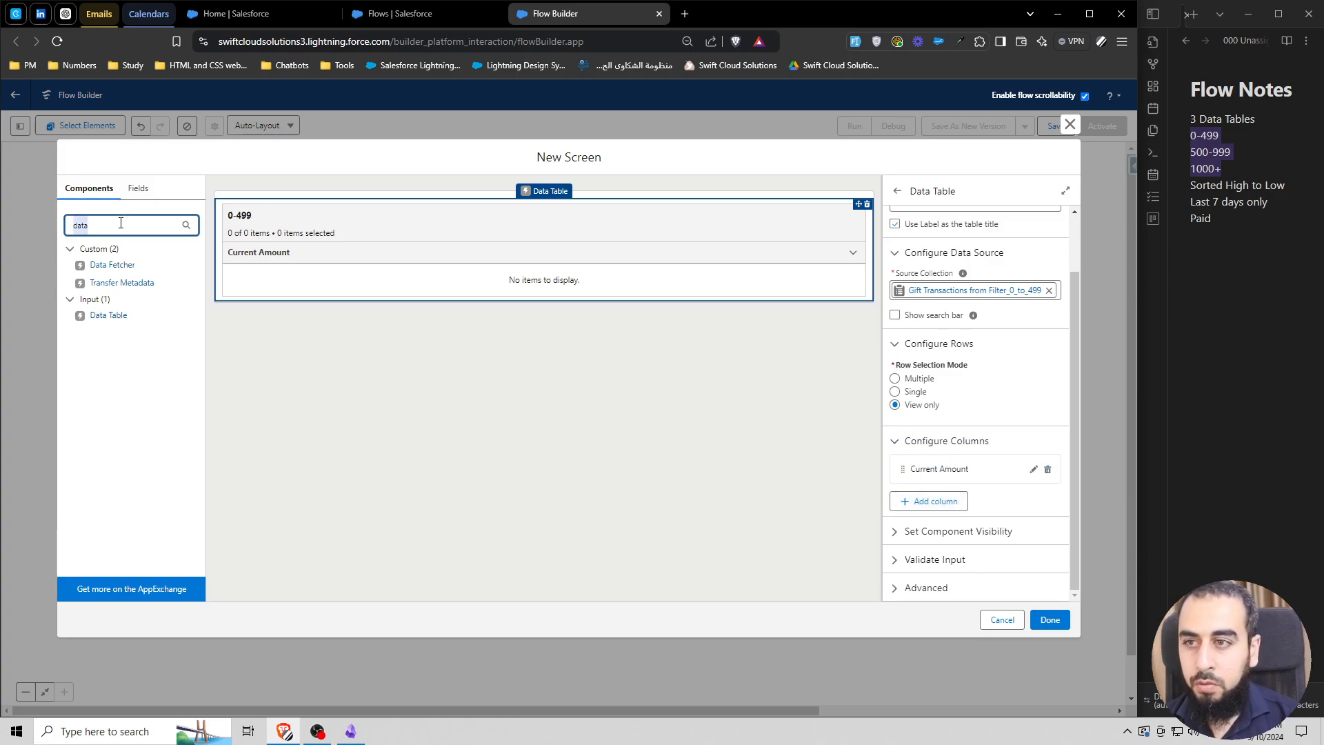
pyautogui.write('sec')
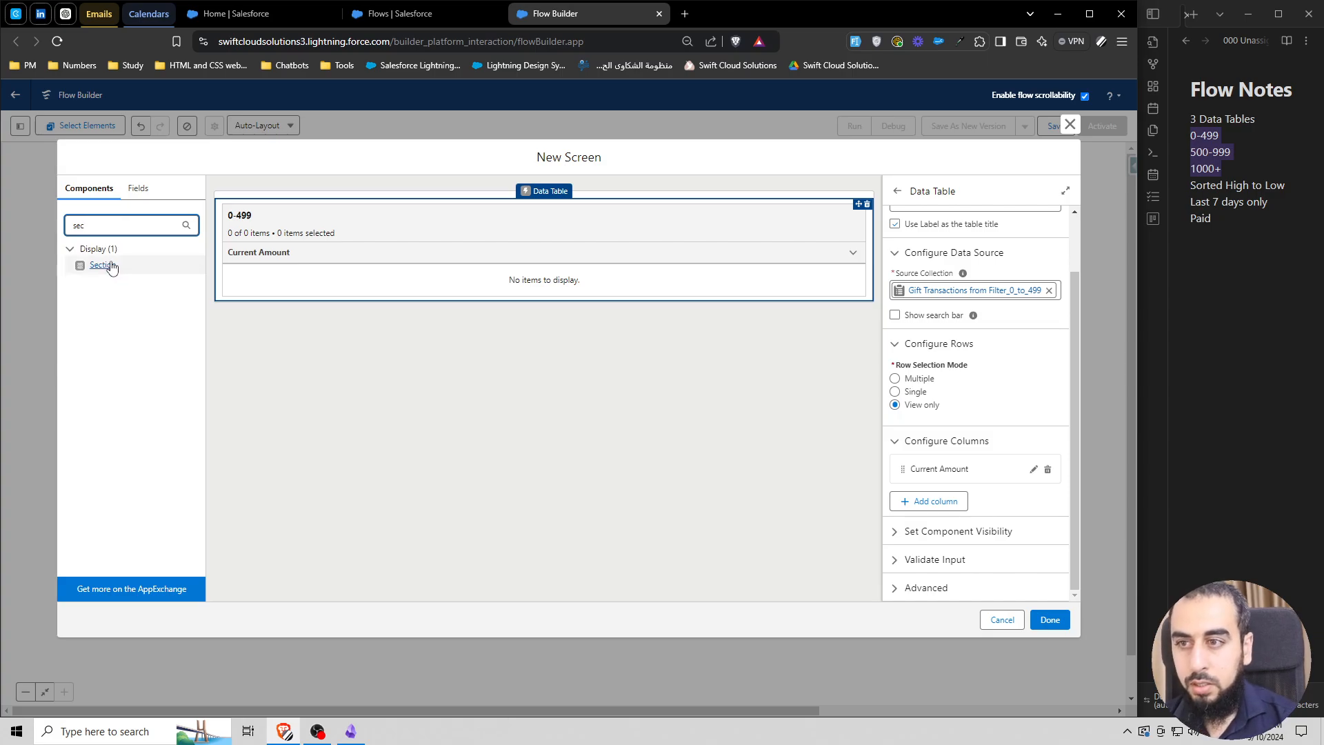
pyautogui.moveTo(102, 265); pyautogui.dragTo(381, 331)
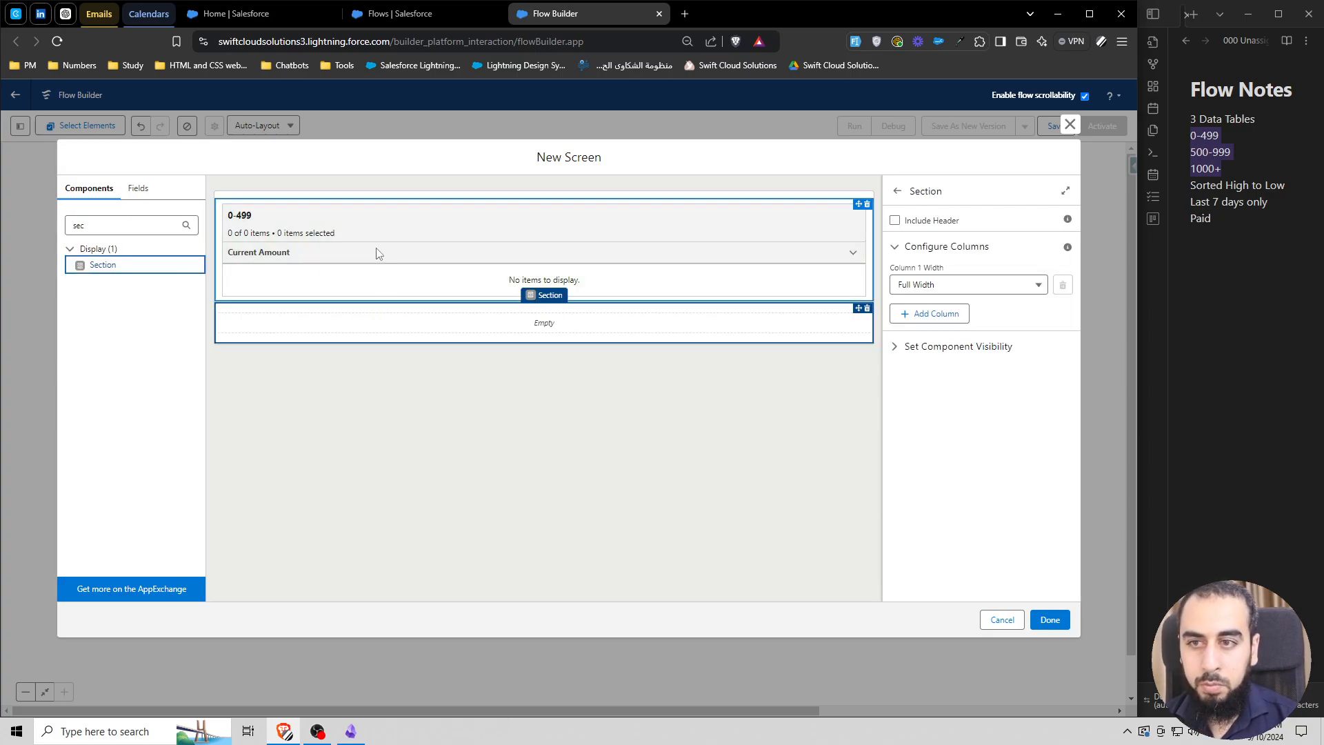
pyautogui.click(903, 314)
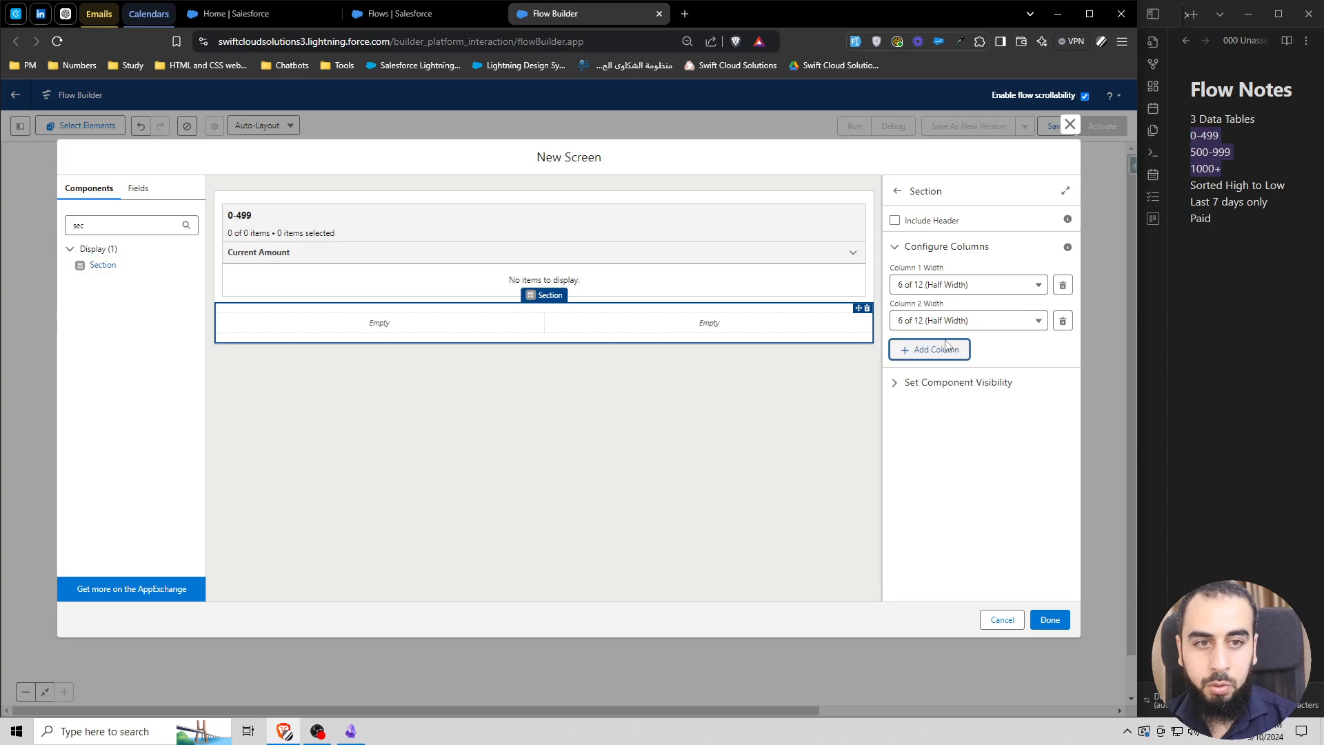
pyautogui.click(936, 349)
pyautogui.moveTo(357, 249); pyautogui.dragTo(314, 317)
pyautogui.click(536, 397)
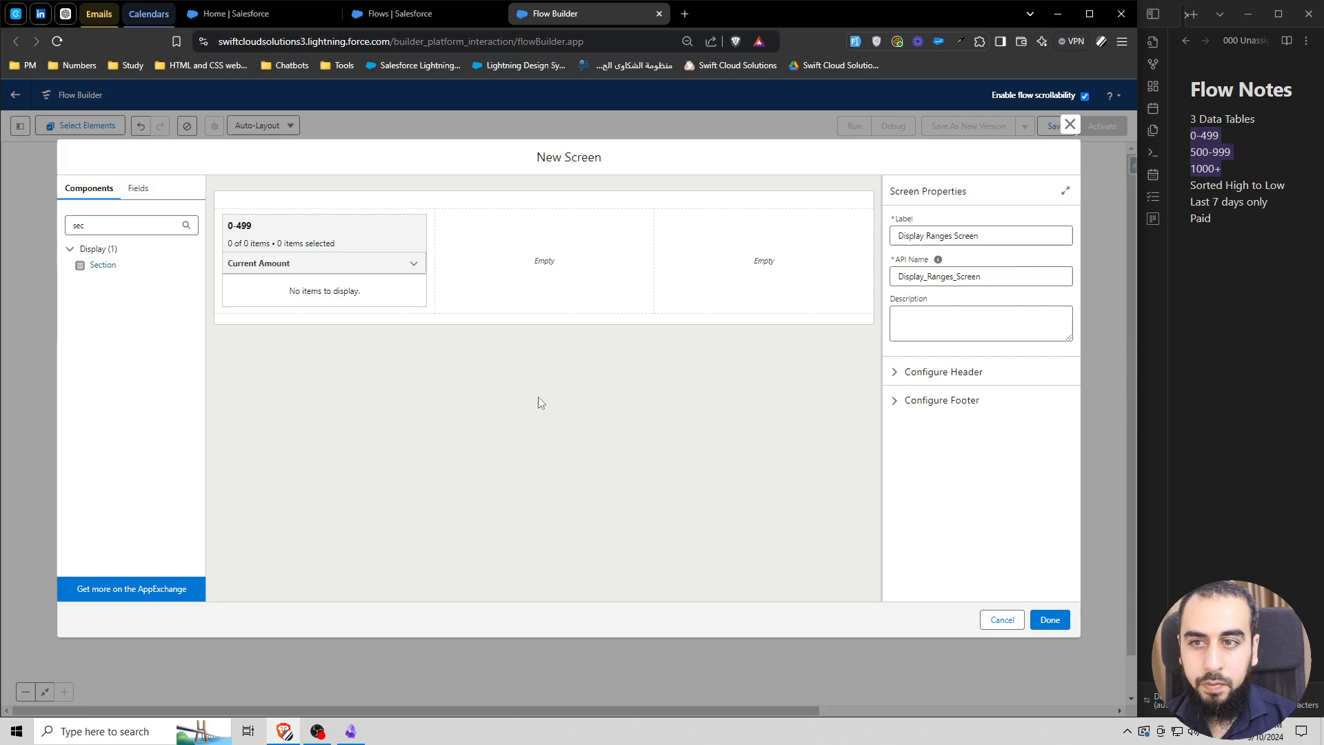
# Step: Find the Data Table component and place one in the section's middle column
pyautogui.doubleClick(114, 224)
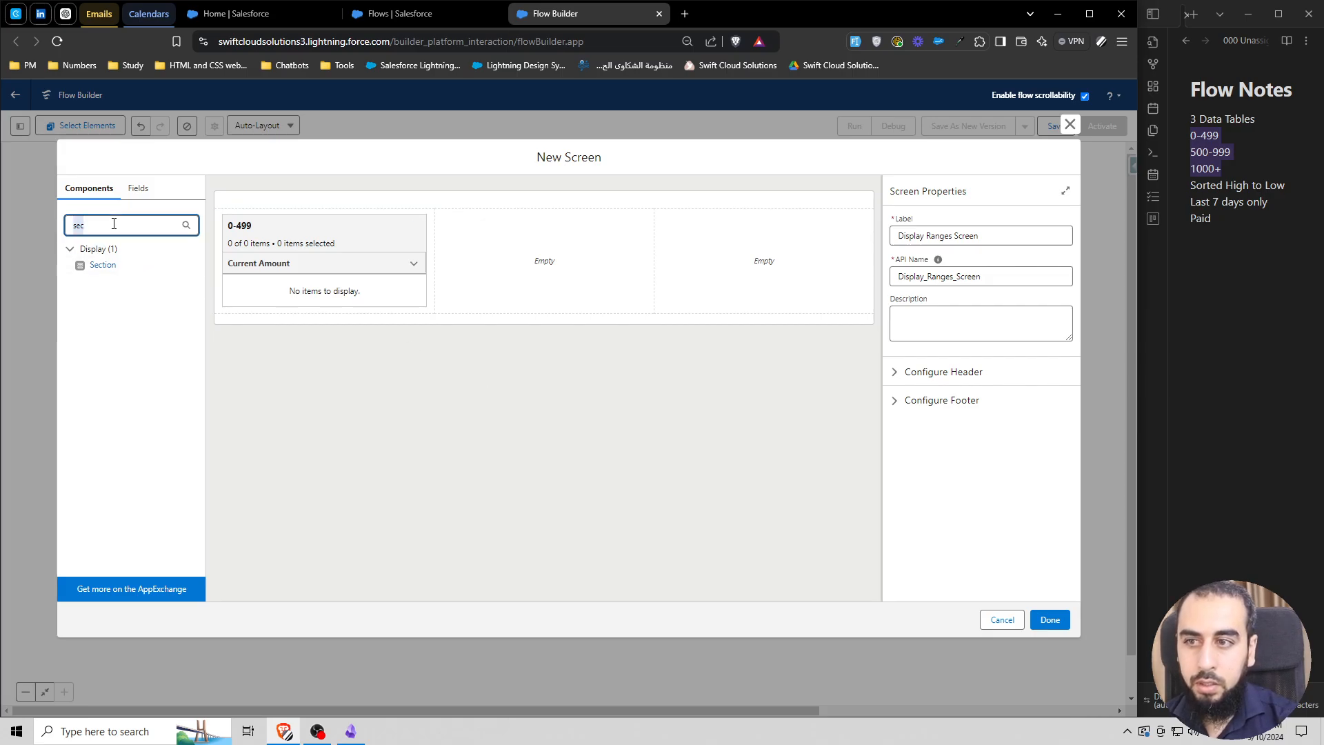
pyautogui.write('data')
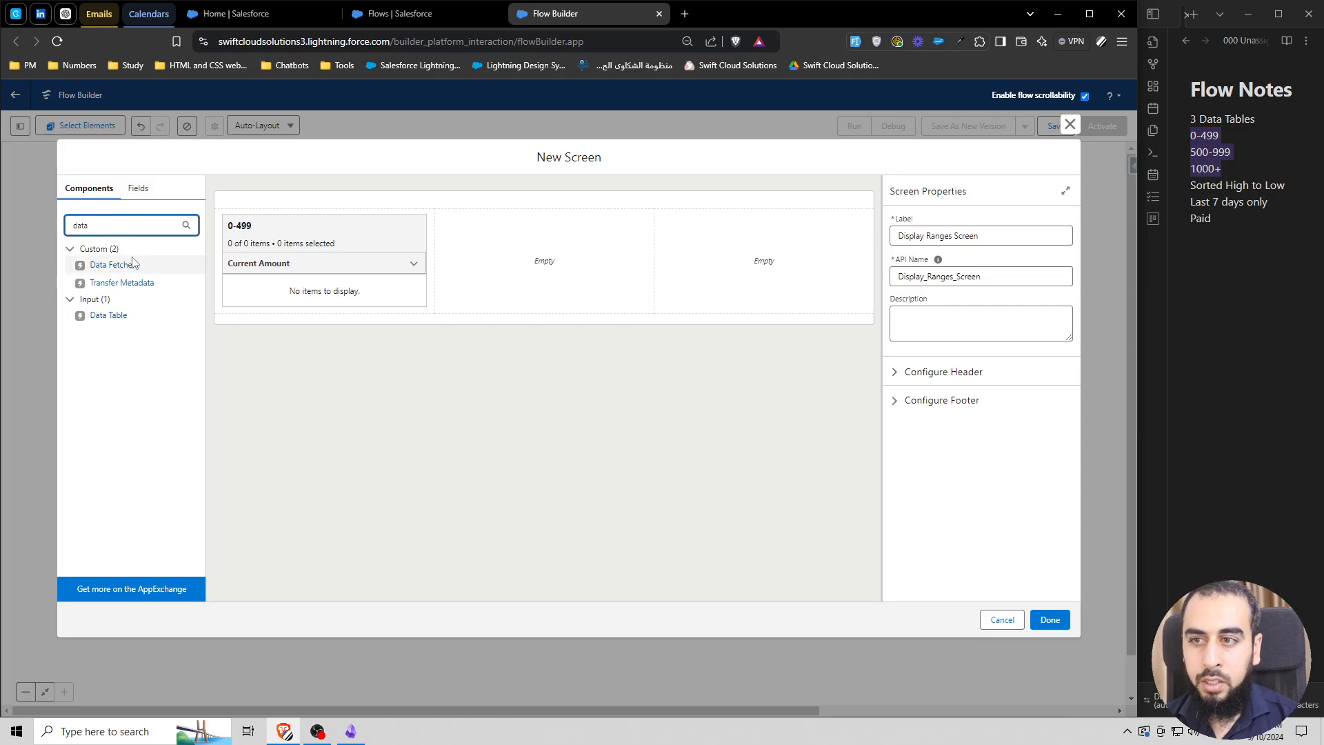
pyautogui.moveTo(111, 315); pyautogui.dragTo(491, 272)
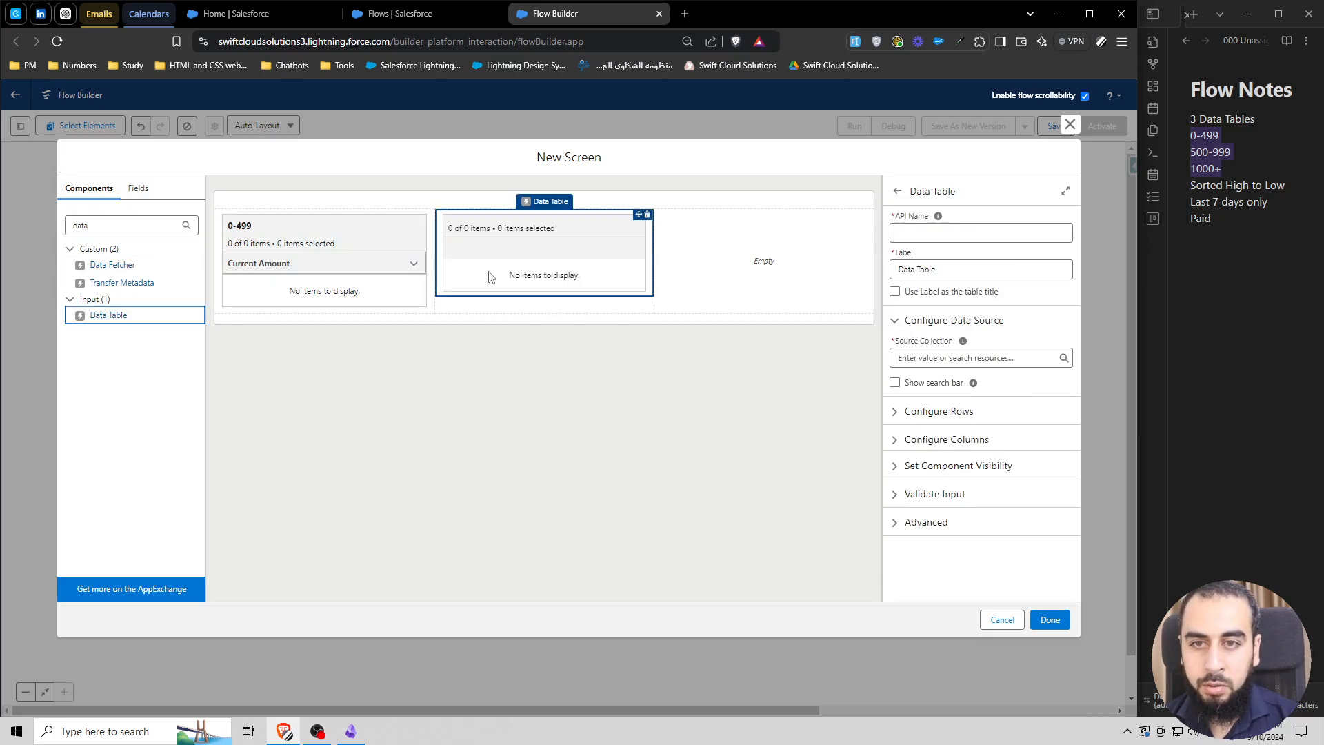
# Step: Reuse the first table's API name for the middle data table, changed to DataTable_500To999
pyautogui.click(279, 264)
pyautogui.click(931, 233)
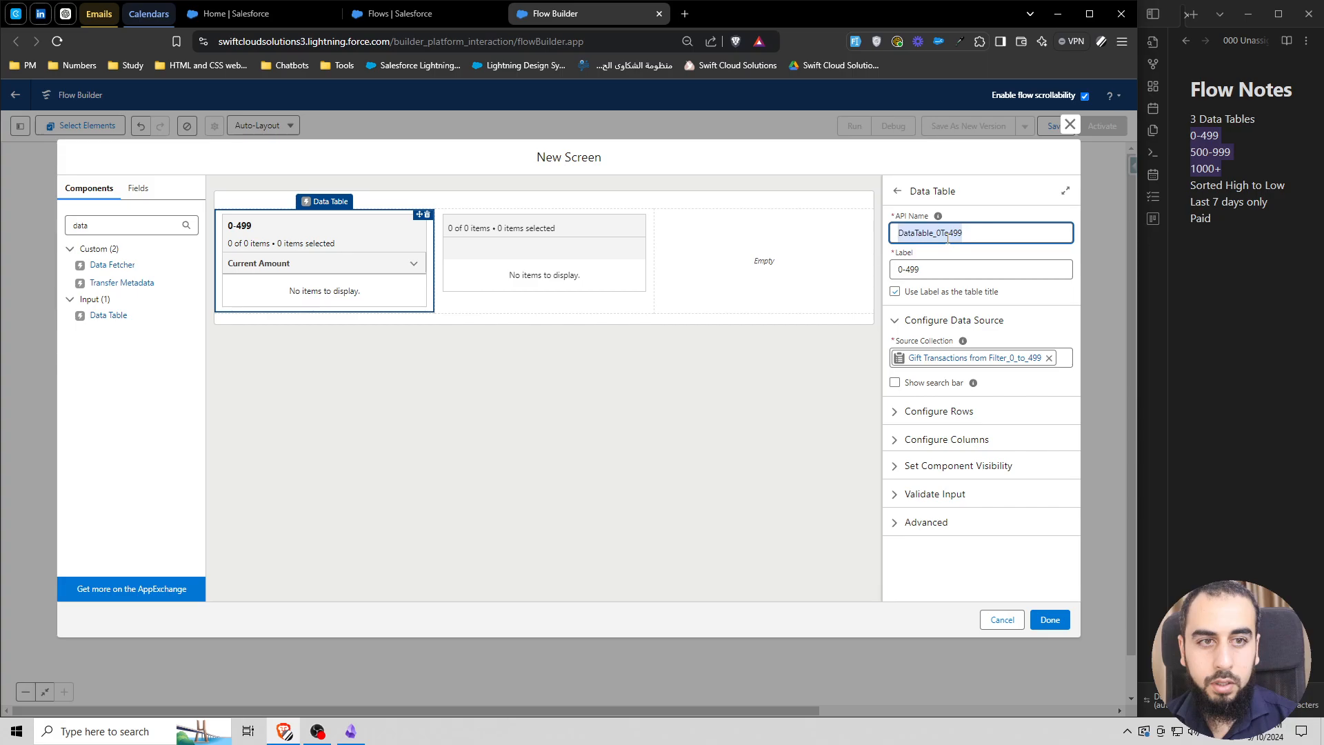
pyautogui.click(555, 245)
pyautogui.click(934, 232)
pyautogui.write('DataTable_0To499')
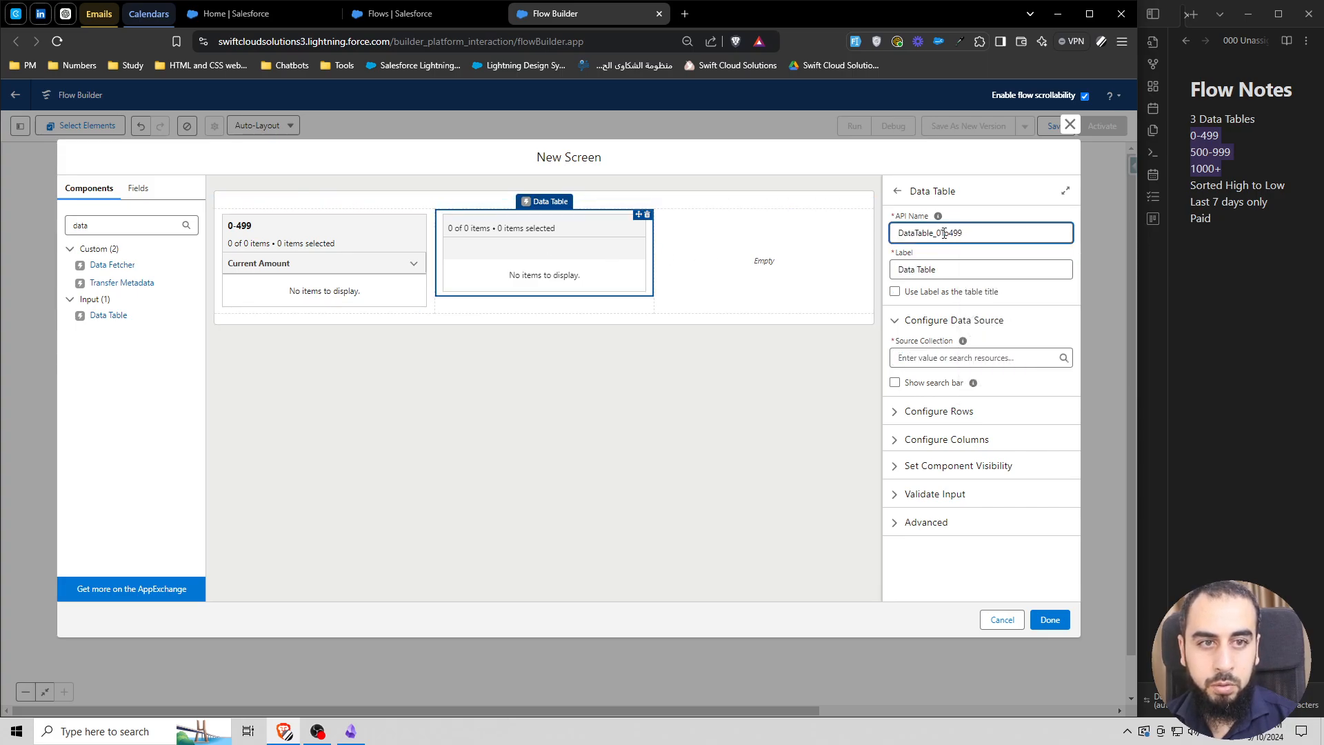
pyautogui.write('50')
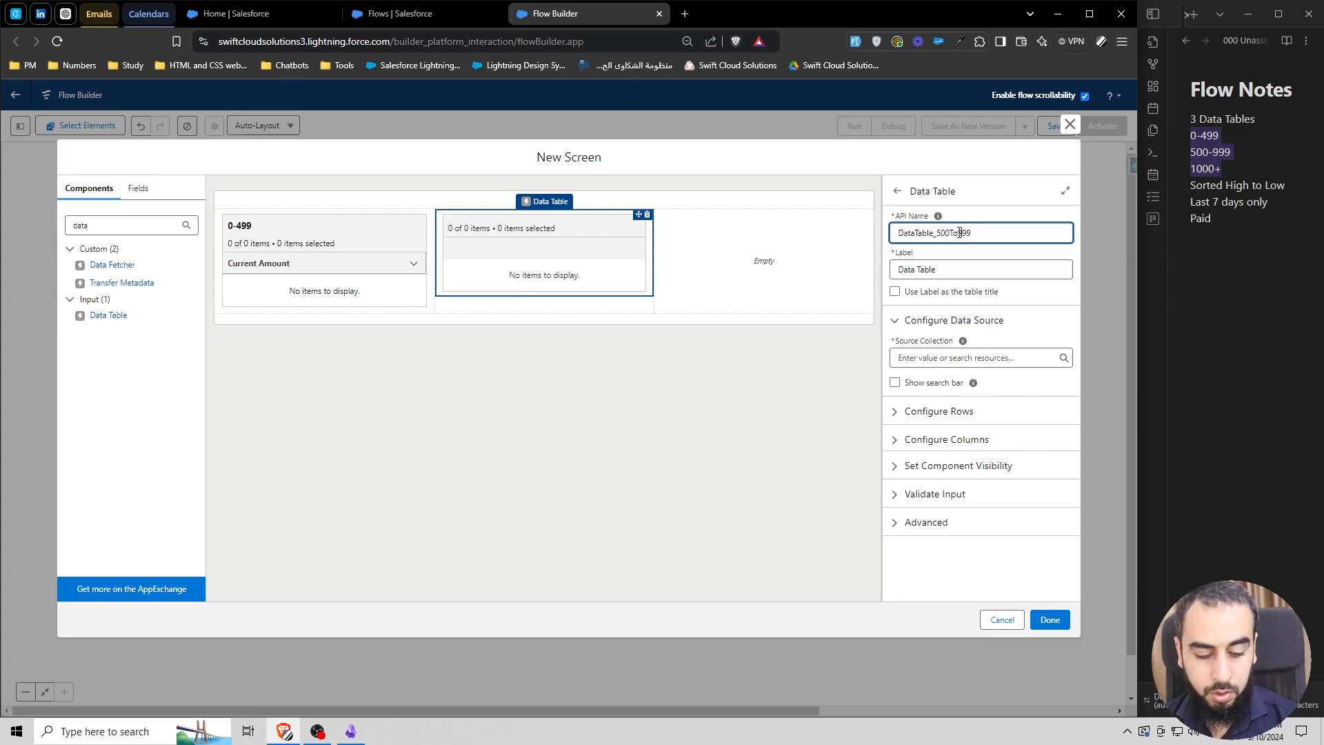
# Step: Label the middle data table 500-999, adapting the first table's label, and use the label as the table title
pyautogui.click(342, 236)
pyautogui.click(925, 269)
pyautogui.hotkey('ctrl', 'a')
pyautogui.press('super+c')
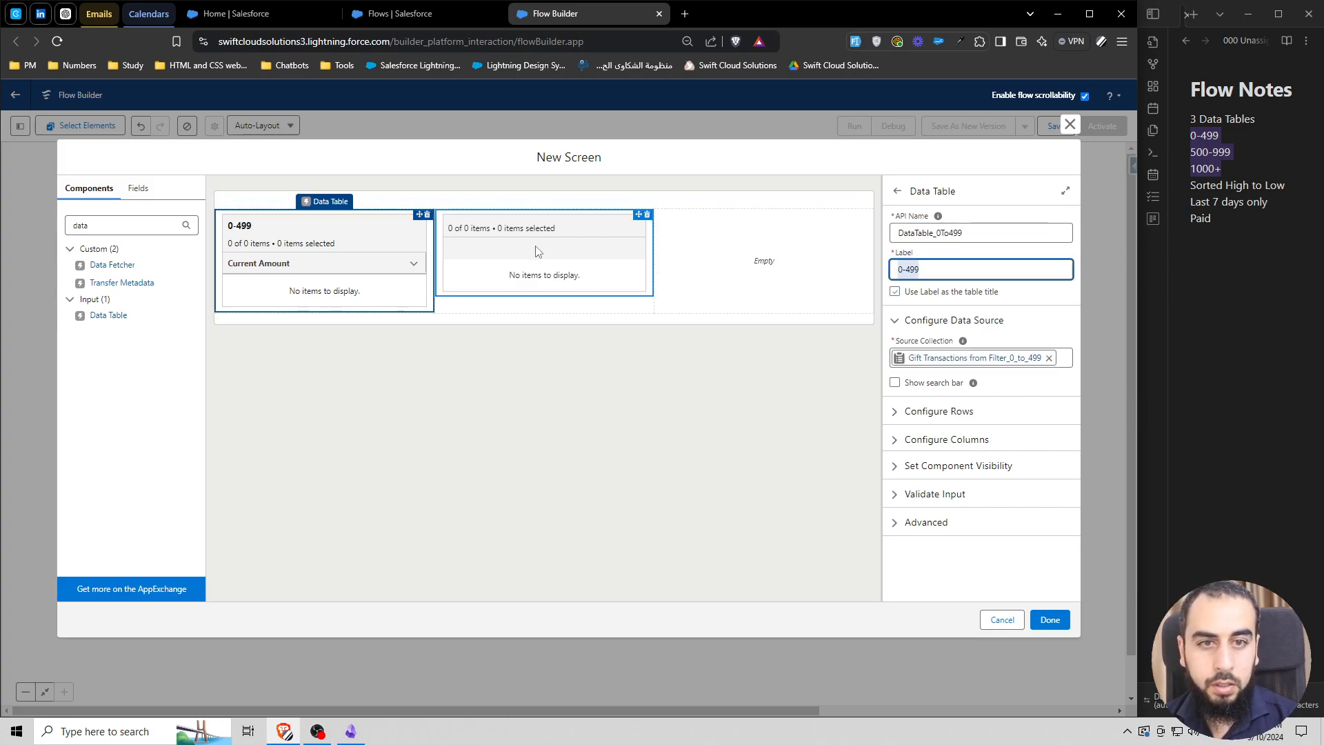
pyautogui.click(538, 251)
pyautogui.click(953, 274)
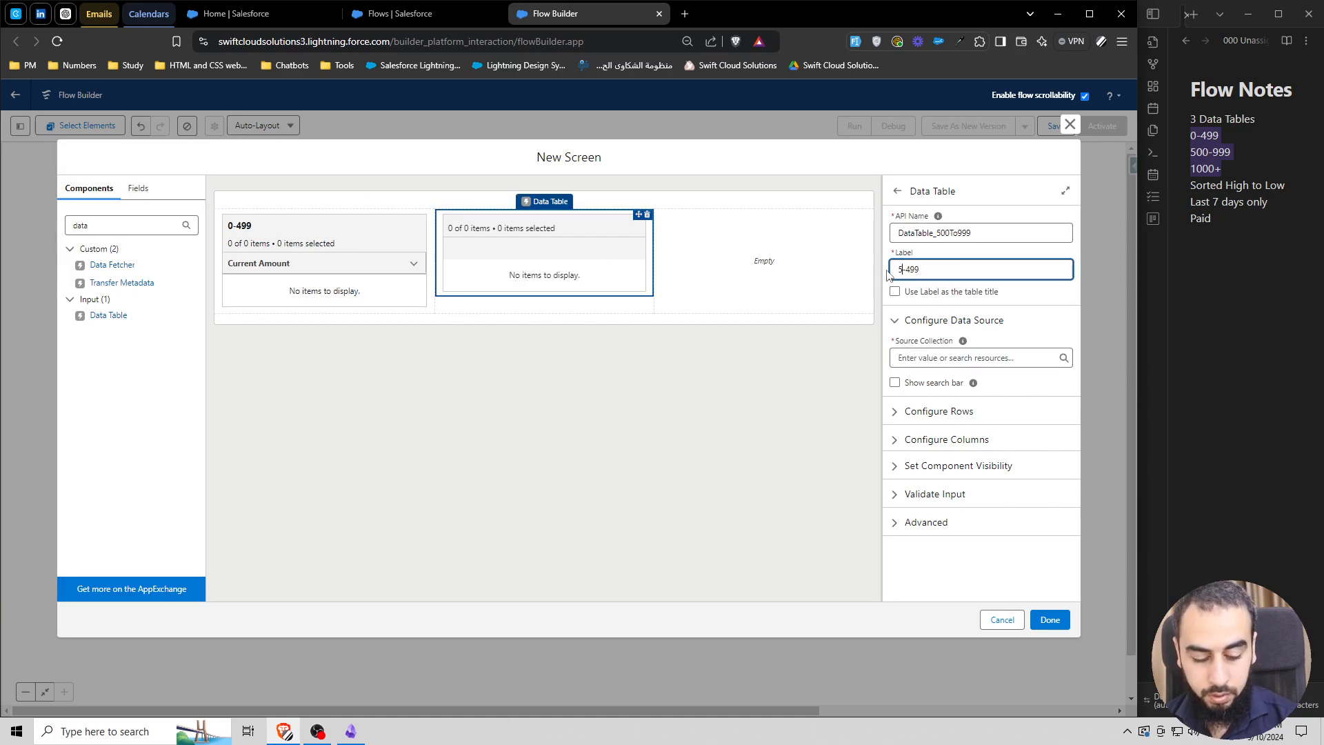
pyautogui.write('00')
pyautogui.moveTo(915, 269); pyautogui.dragTo(962, 269)
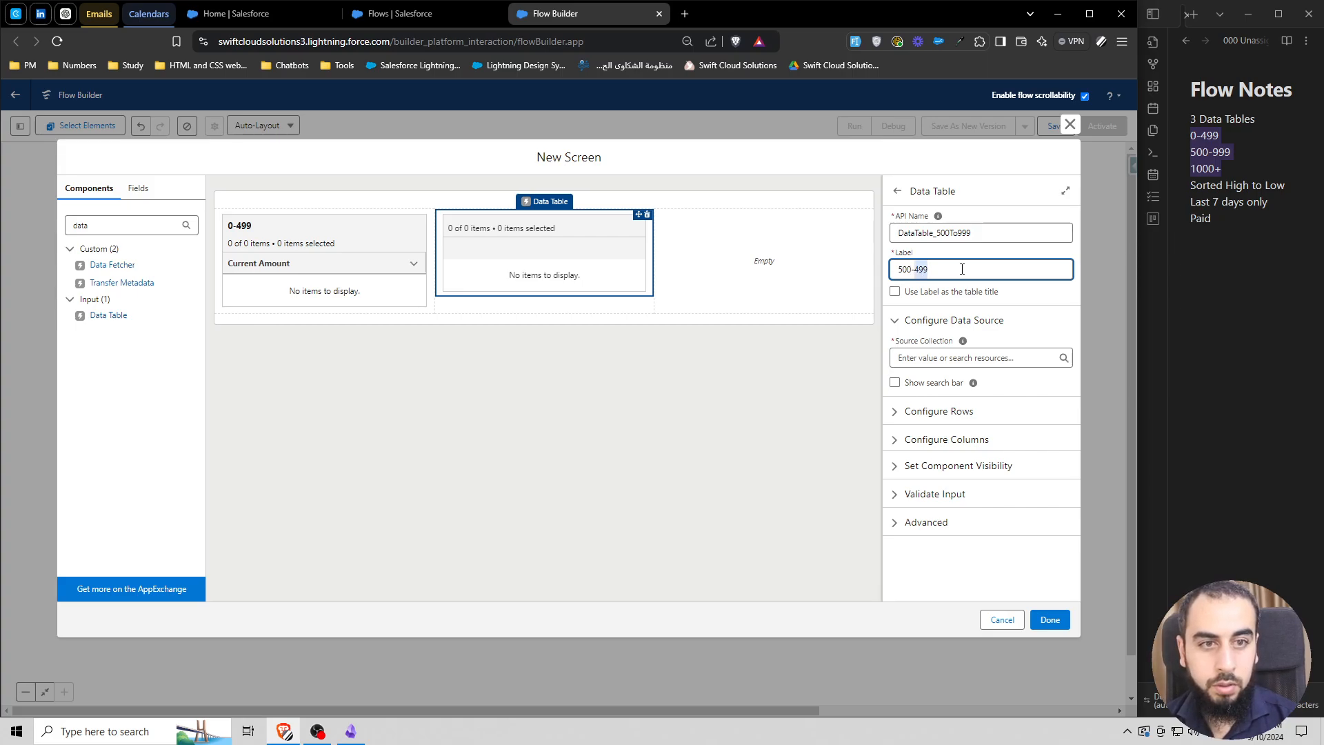
pyautogui.write('999')
pyautogui.click(894, 291)
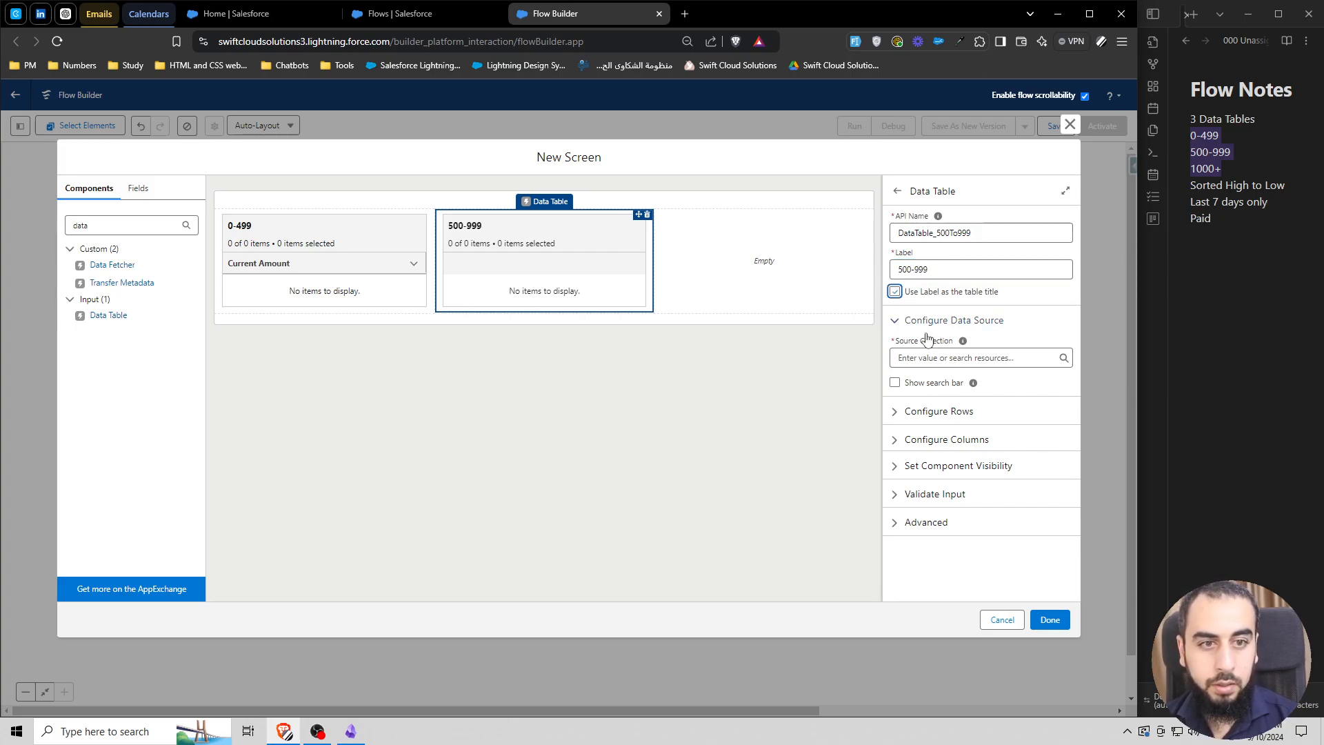
# Step: Set the 500-999 table's source collection to Gift Transactions from Filter_500_to_1000 and its row selection mode to View only
pyautogui.click(951, 356)
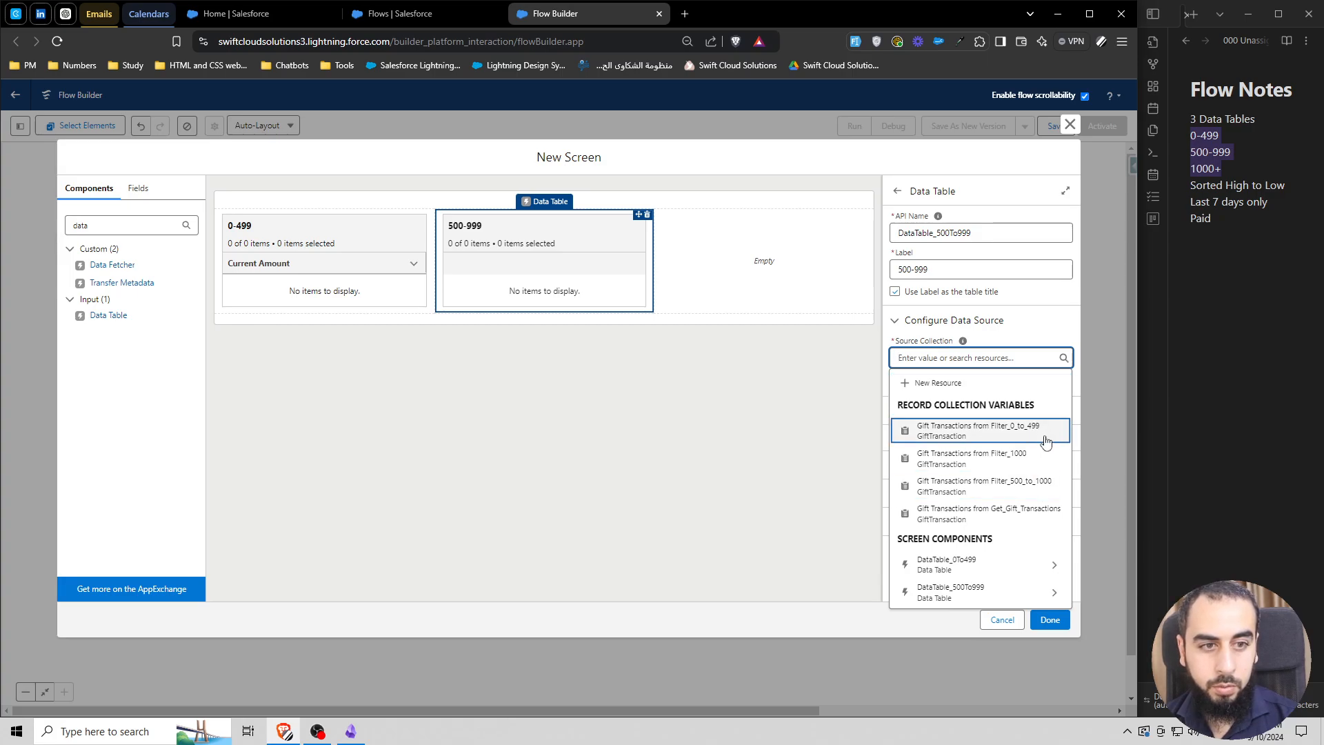
pyautogui.click(1009, 486)
pyautogui.click(939, 411)
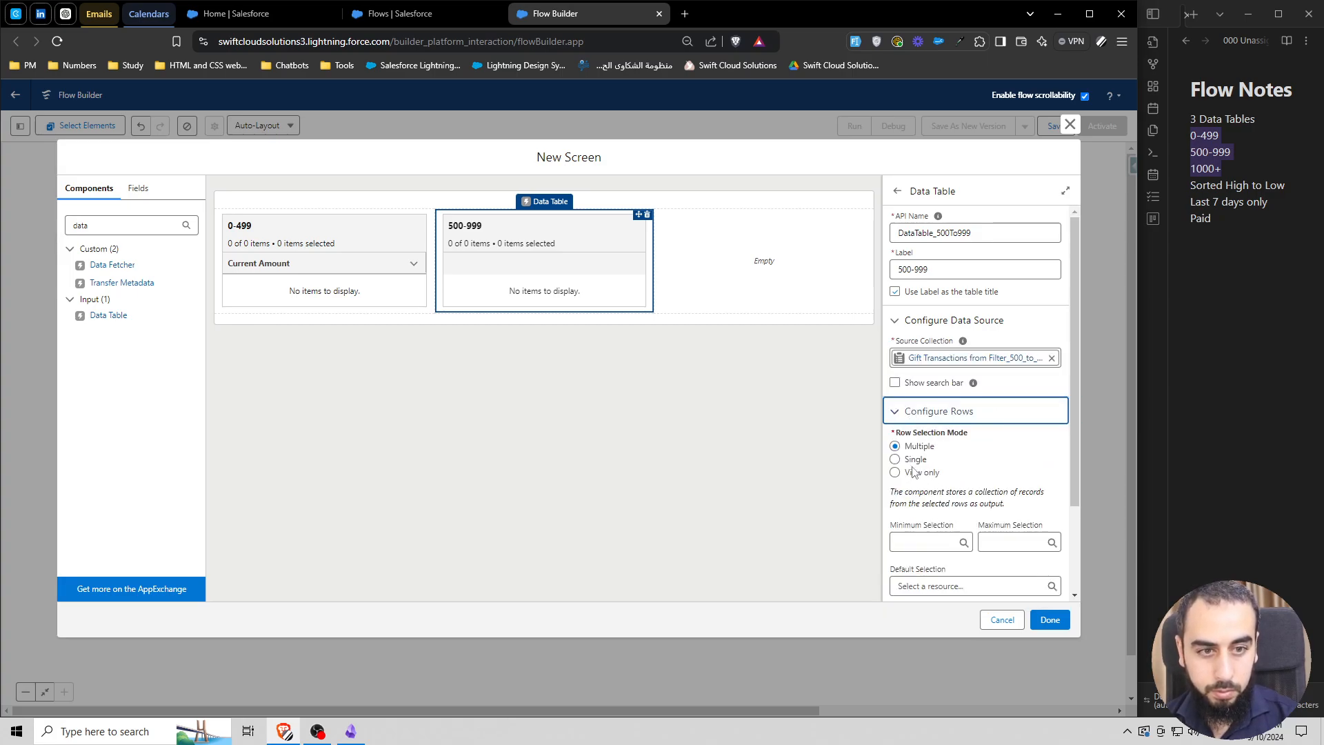
pyautogui.click(913, 472)
# Step: Add a column to the 500-999 data table with Current Amount as its source field
pyautogui.click(947, 505)
pyautogui.scroll(-2, 986, 483)
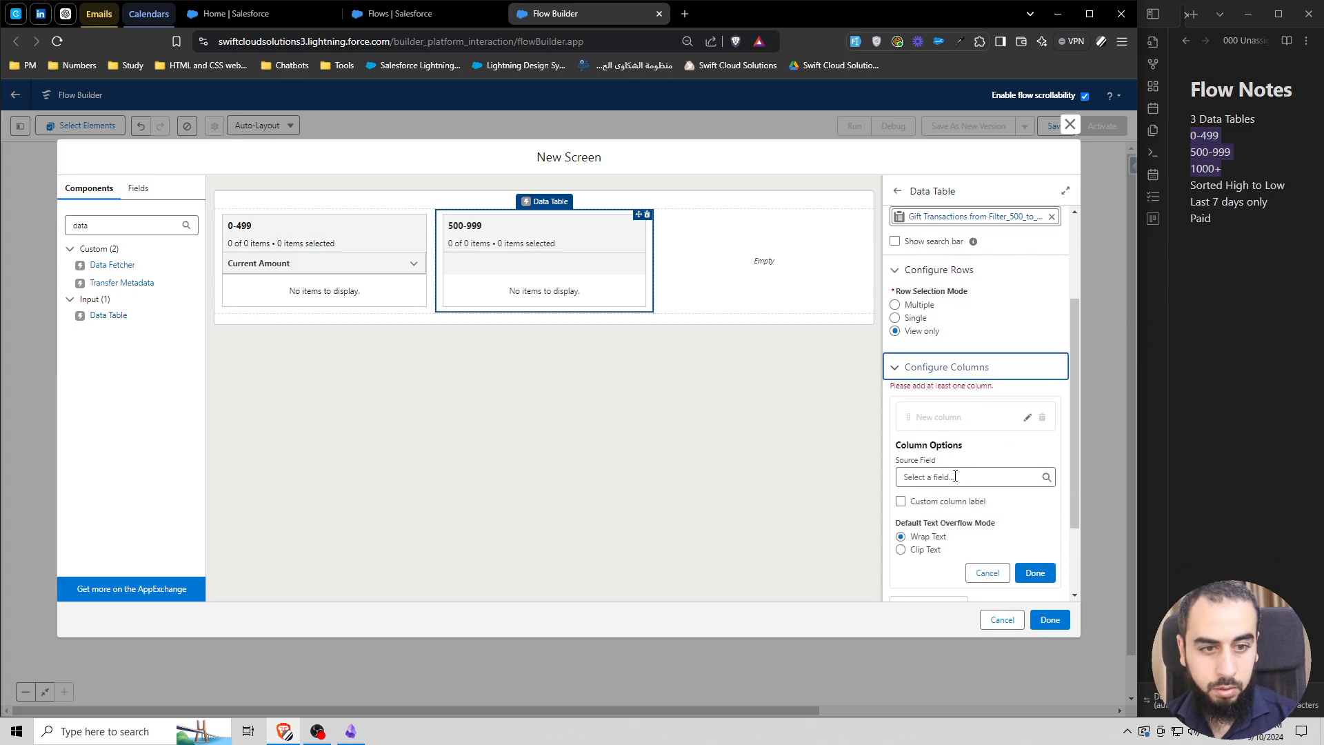
pyautogui.click(954, 476)
pyautogui.write('curr')
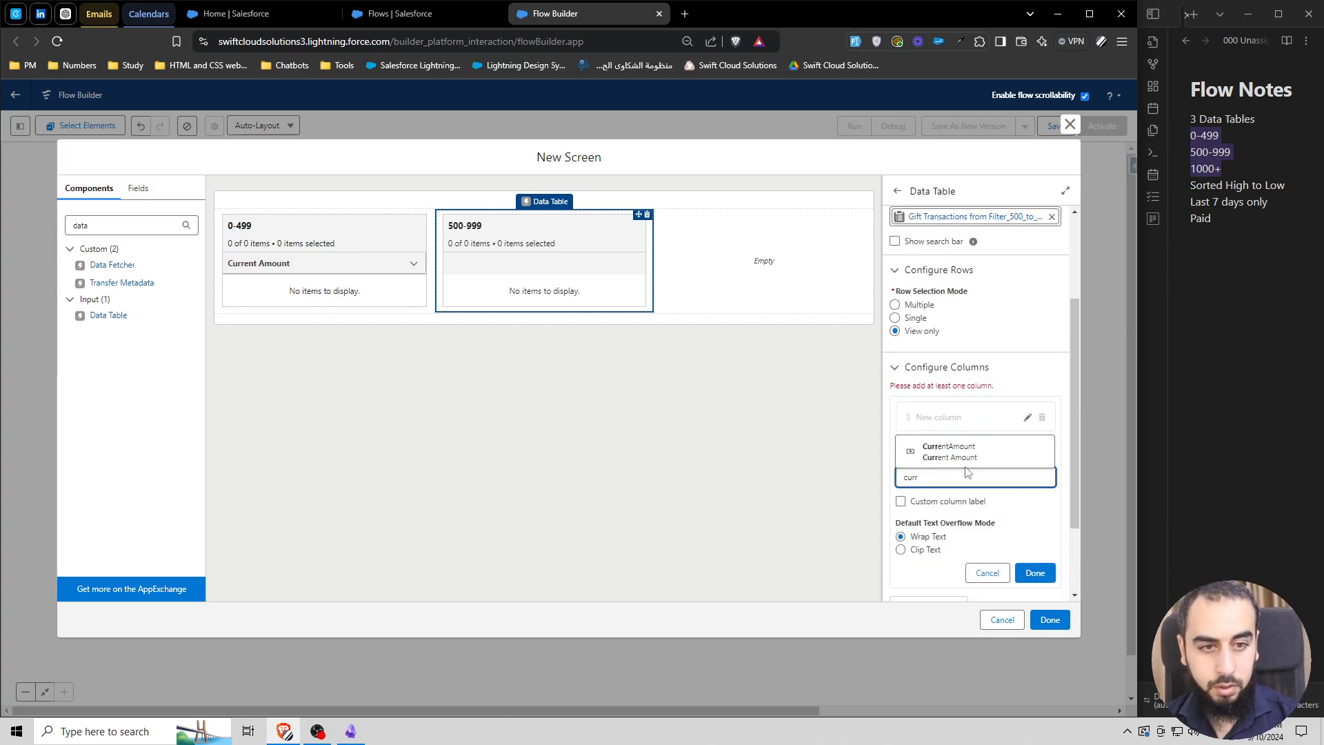
pyautogui.click(964, 456)
pyautogui.click(1034, 572)
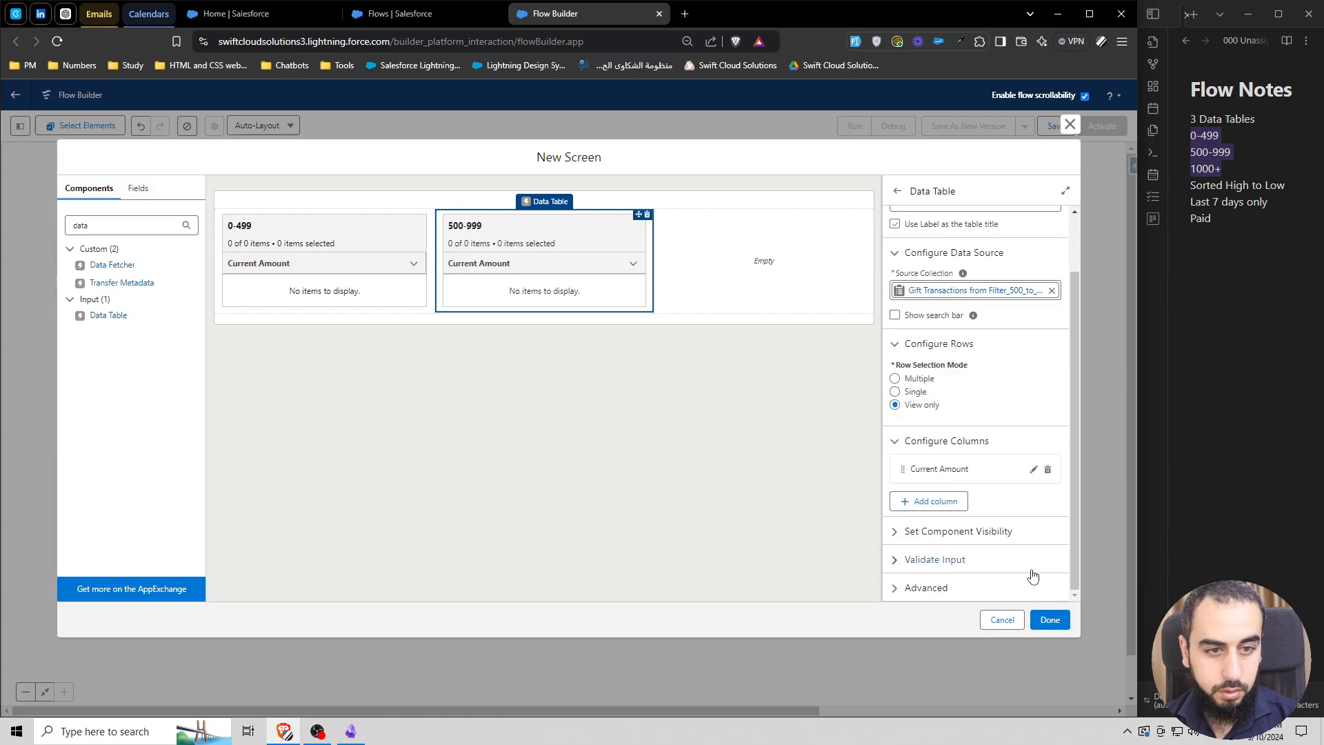
# Step: Place a Data Table in the section's third column and set its API name to DataTable_1000
pyautogui.click(786, 442)
pyautogui.moveTo(110, 317); pyautogui.dragTo(741, 282)
pyautogui.click(952, 236)
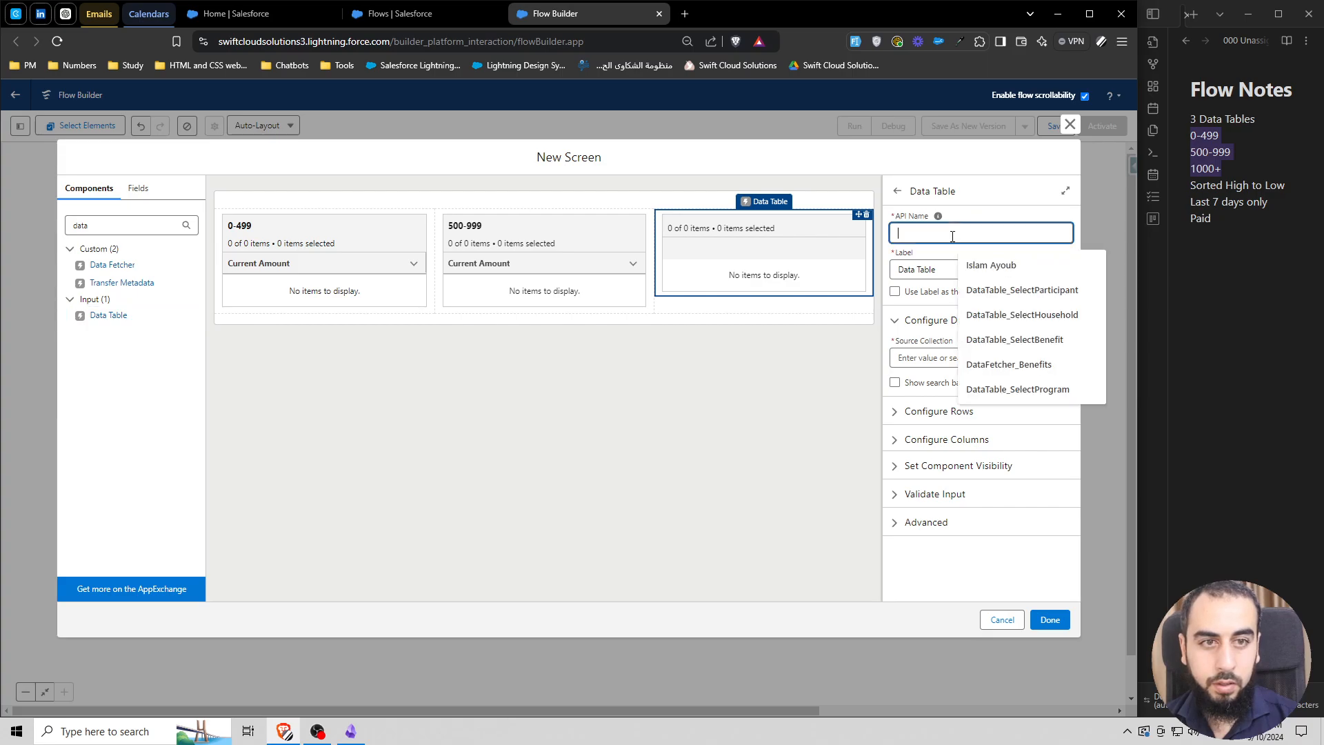
pyautogui.press('super+v')
pyautogui.click(1005, 400)
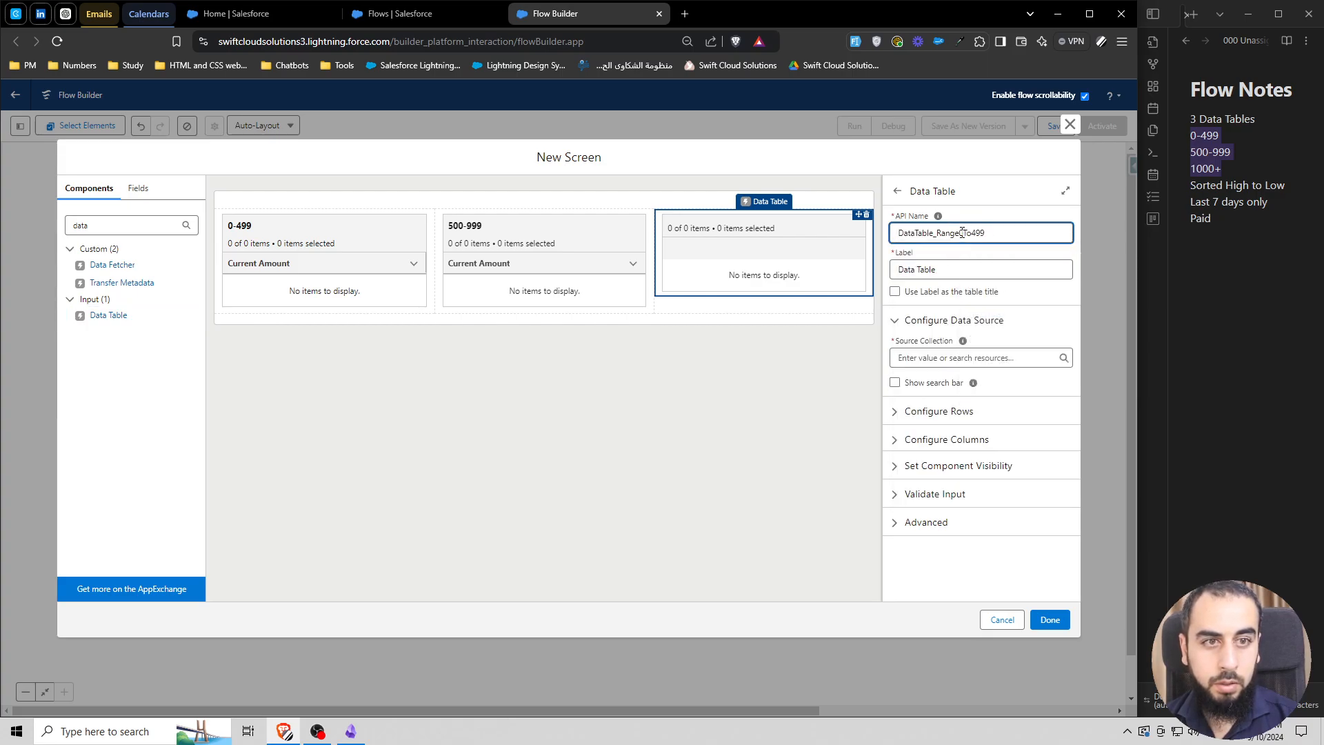
pyautogui.moveTo(961, 233); pyautogui.dragTo(1007, 232)
pyautogui.write('1000')
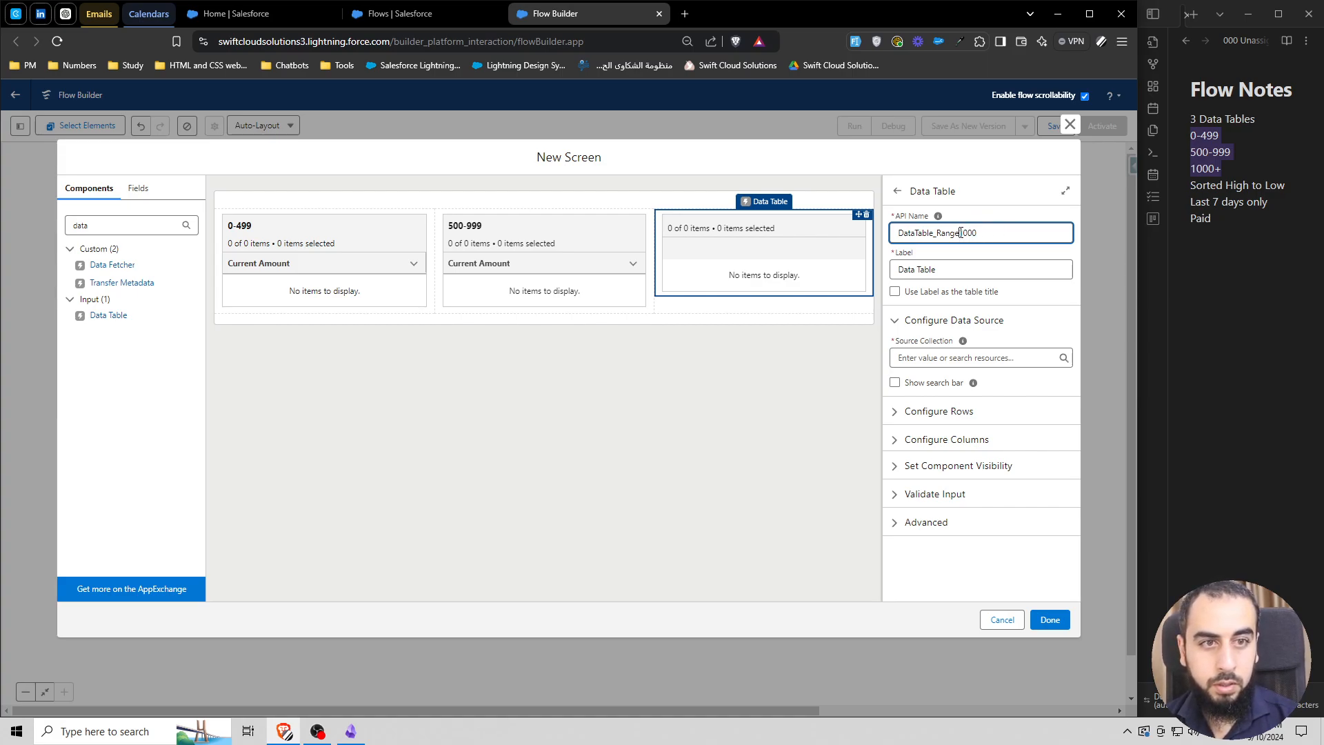
pyautogui.press('BackSpace')
pyautogui.press('BackSpace')
pyautogui.press('BackSpace')
pyautogui.press('BackSpace')
pyautogui.press('BackSpace')
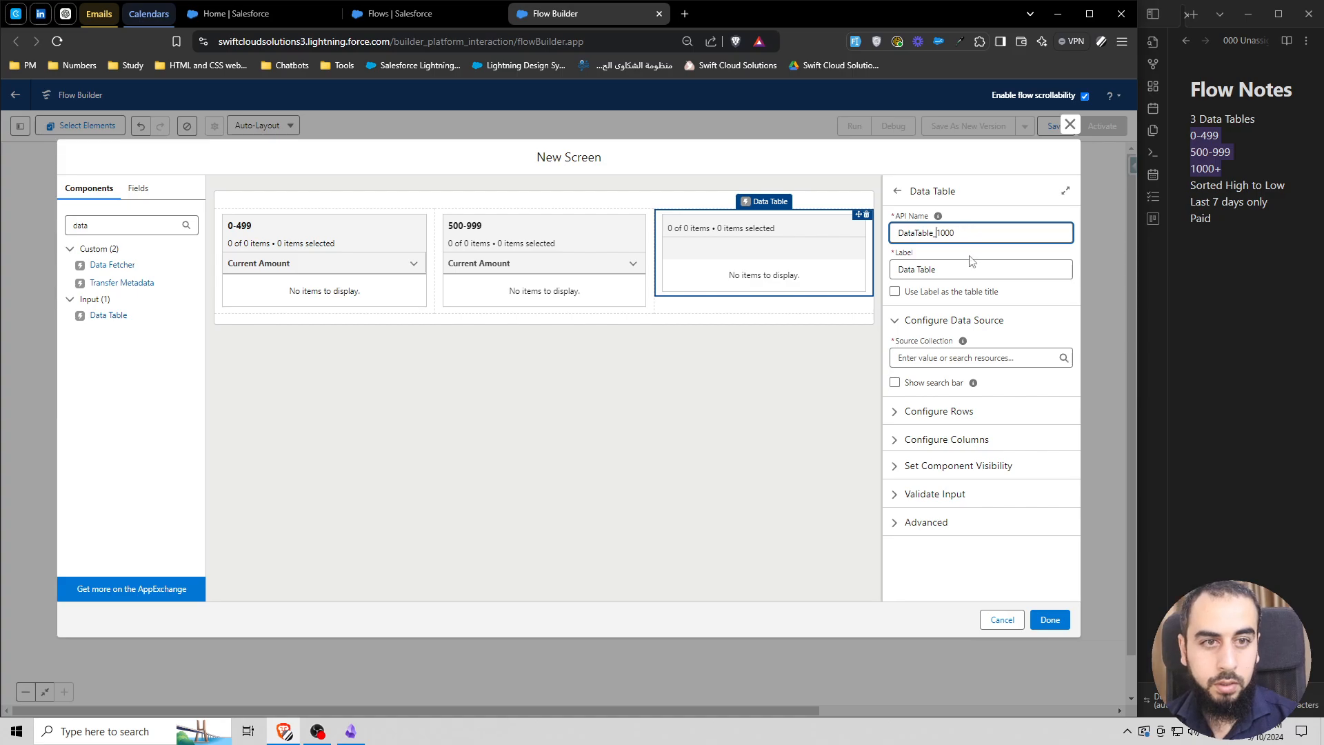
# Step: Label the third data table 1000+ and use the label as the table title
pyautogui.click(971, 265)
pyautogui.hotkey('ctrl', 'a')
pyautogui.press('super+v')
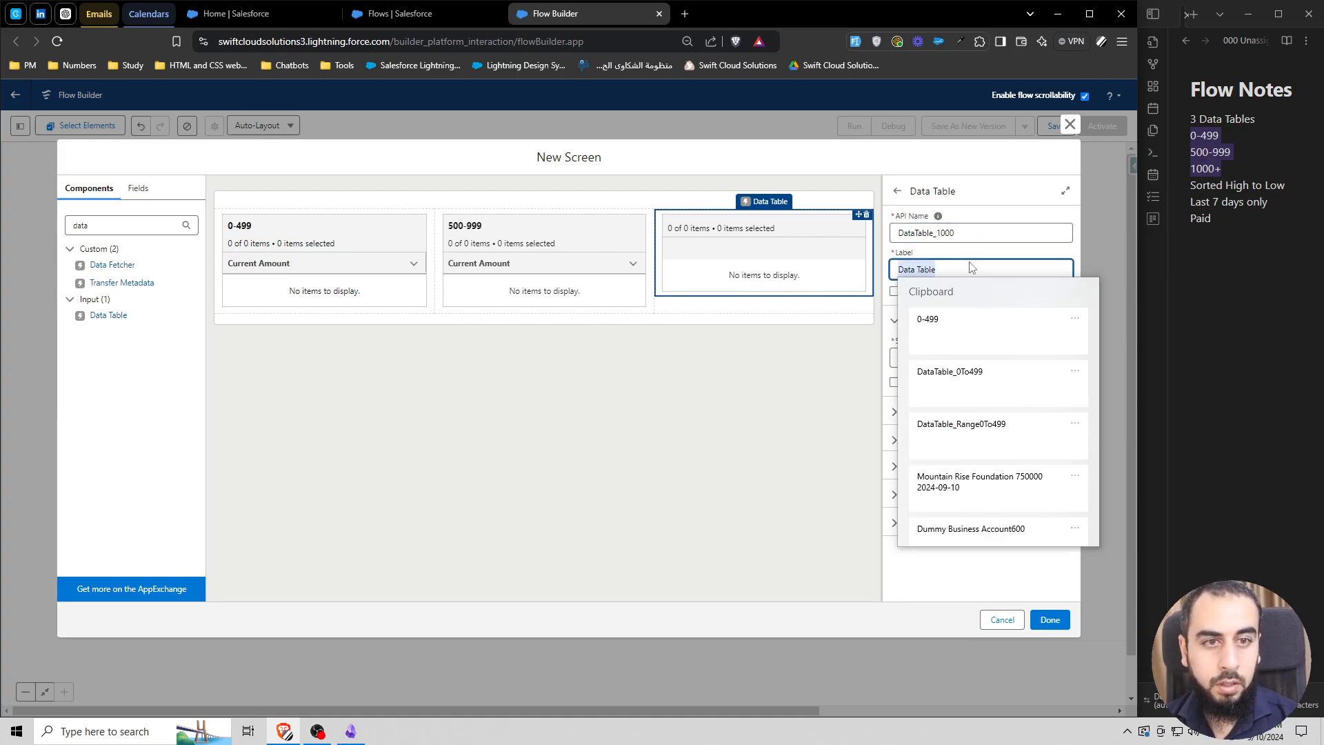
pyautogui.click(1033, 354)
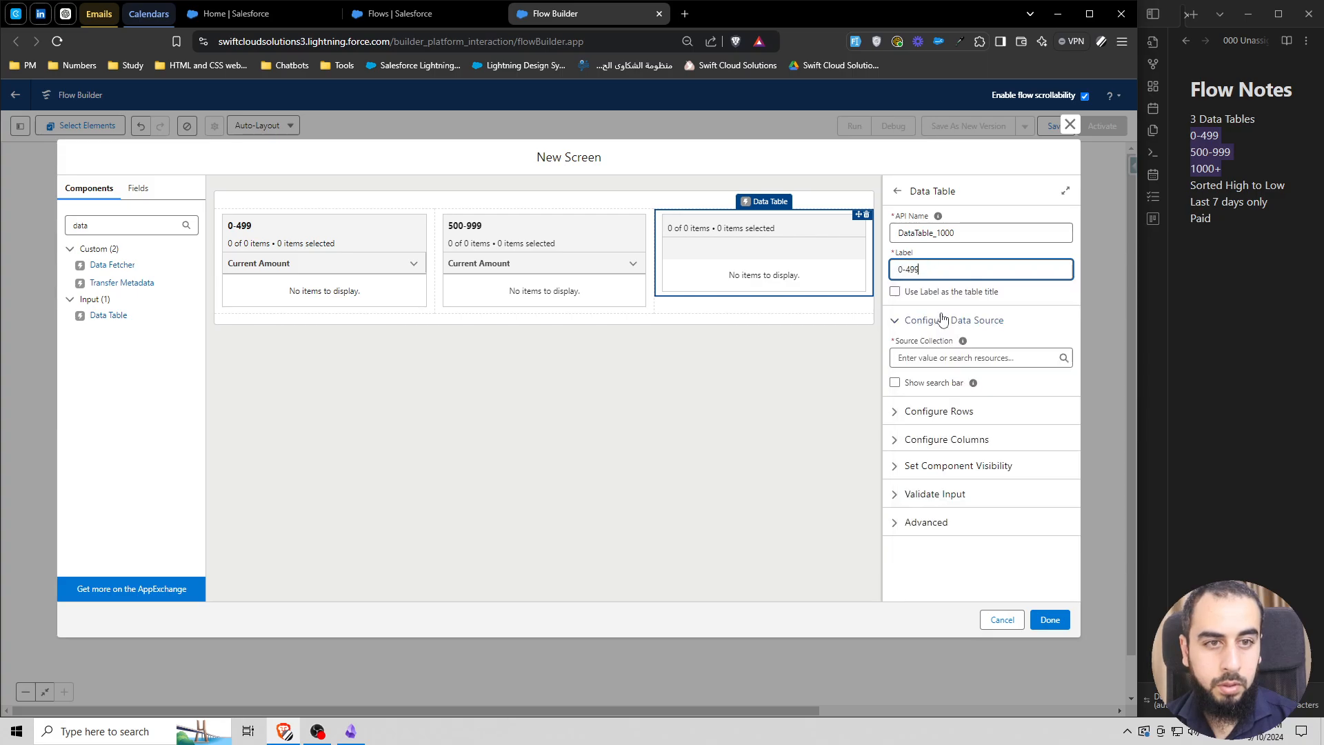
pyautogui.tripleClick(906, 270)
pyautogui.write('1000+')
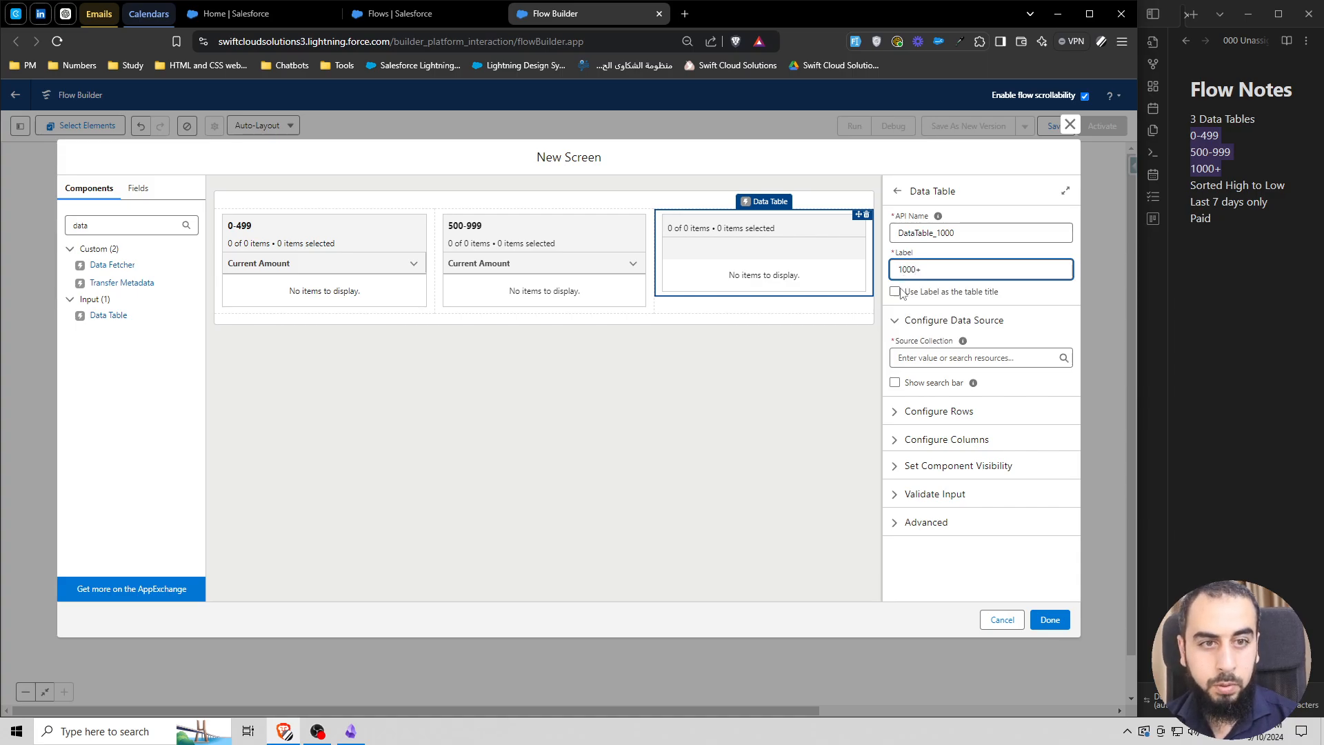
pyautogui.click(895, 291)
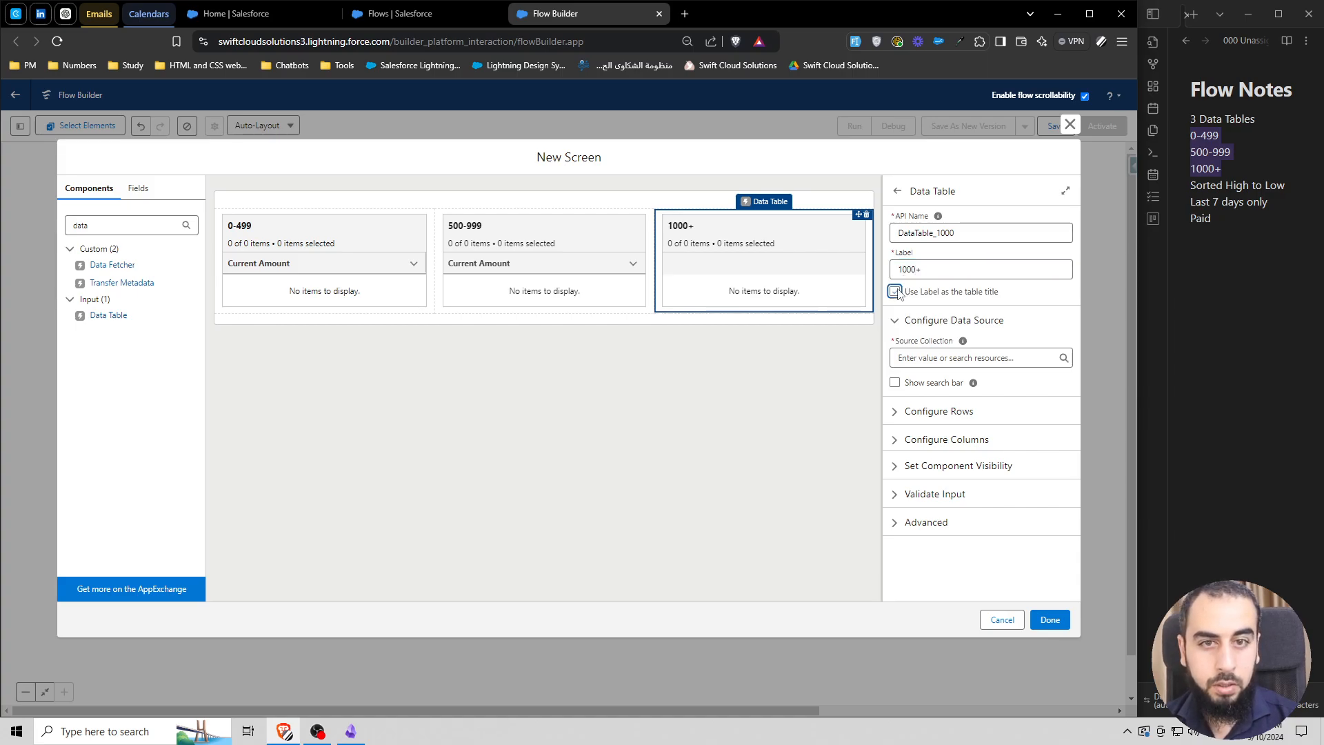
# Step: Set the 1000+ table's source collection to Gift Transactions from Filter_1000 and its row selection mode to View only
pyautogui.click(955, 359)
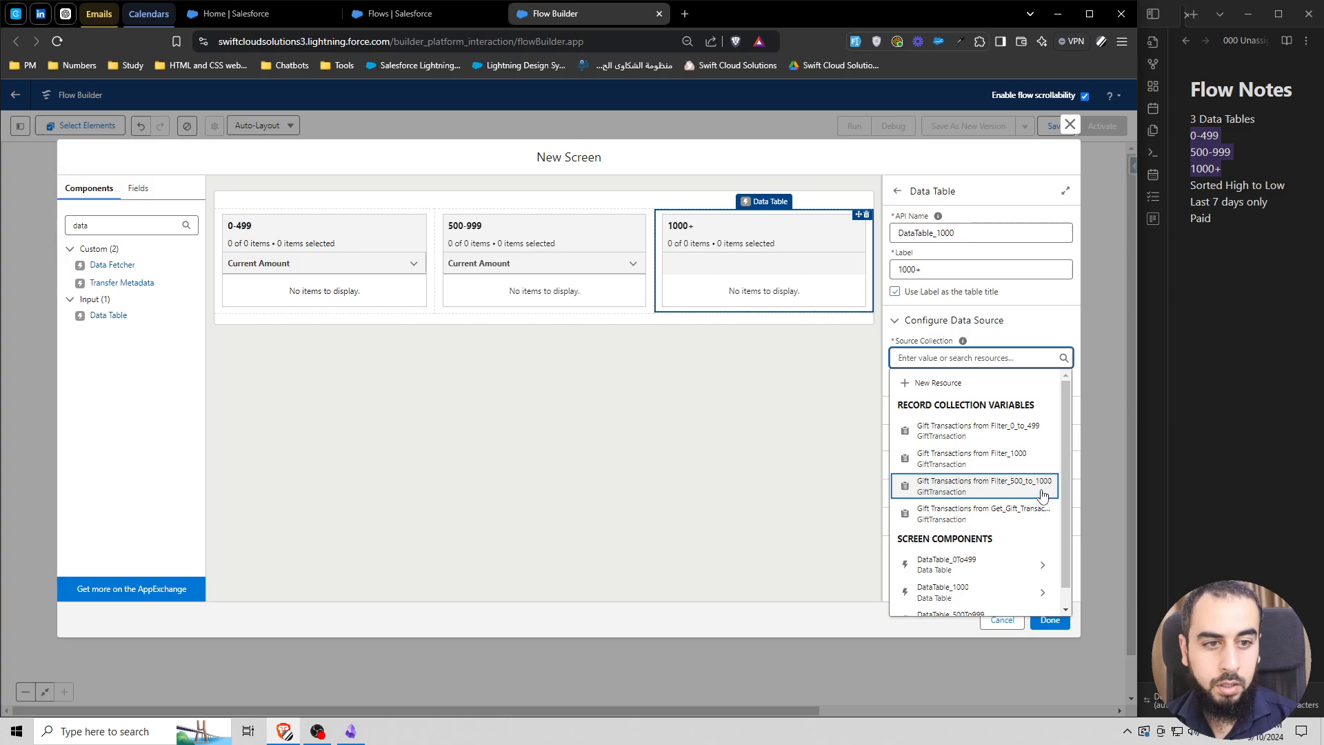
pyautogui.click(1000, 458)
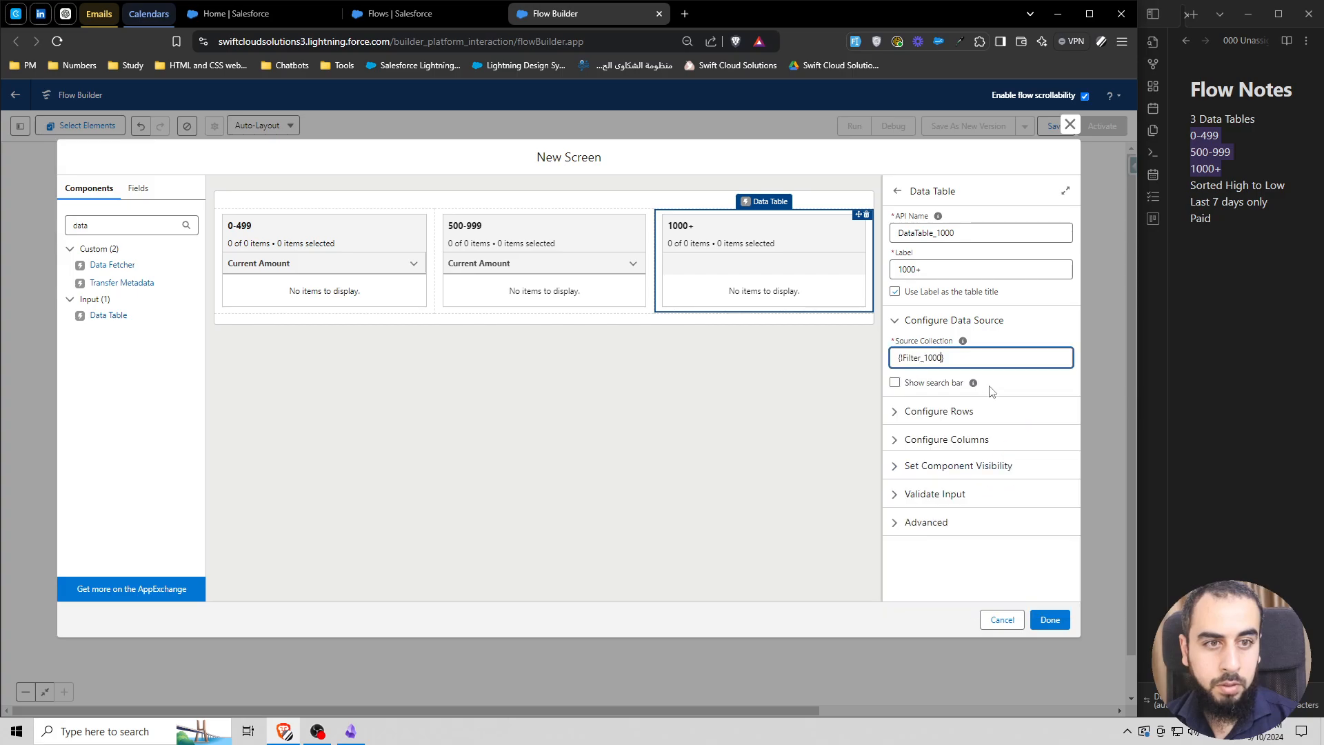
pyautogui.click(960, 413)
pyautogui.click(895, 473)
# Step: Add a column to the 1000+ data table with Current Amount as its source field
pyautogui.click(979, 508)
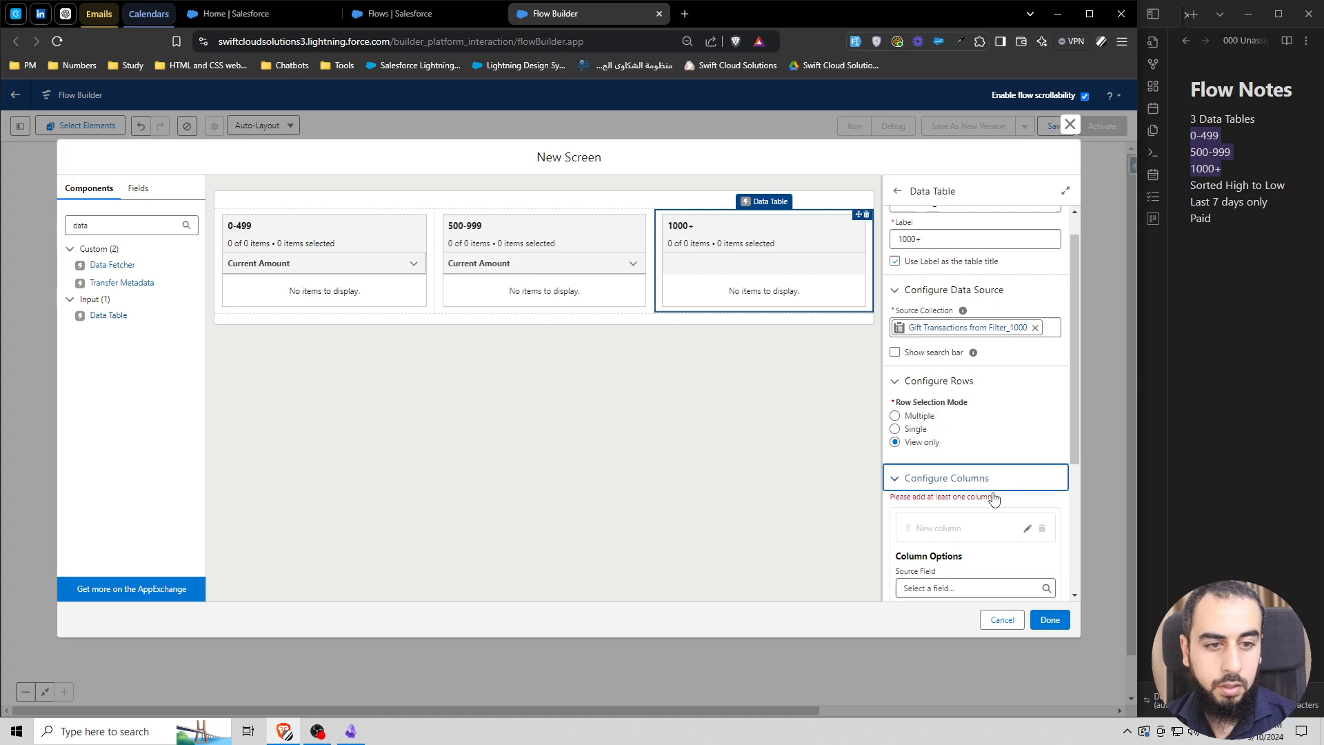
pyautogui.scroll(-3, 993, 498)
pyautogui.click(932, 408)
pyautogui.write('cu')
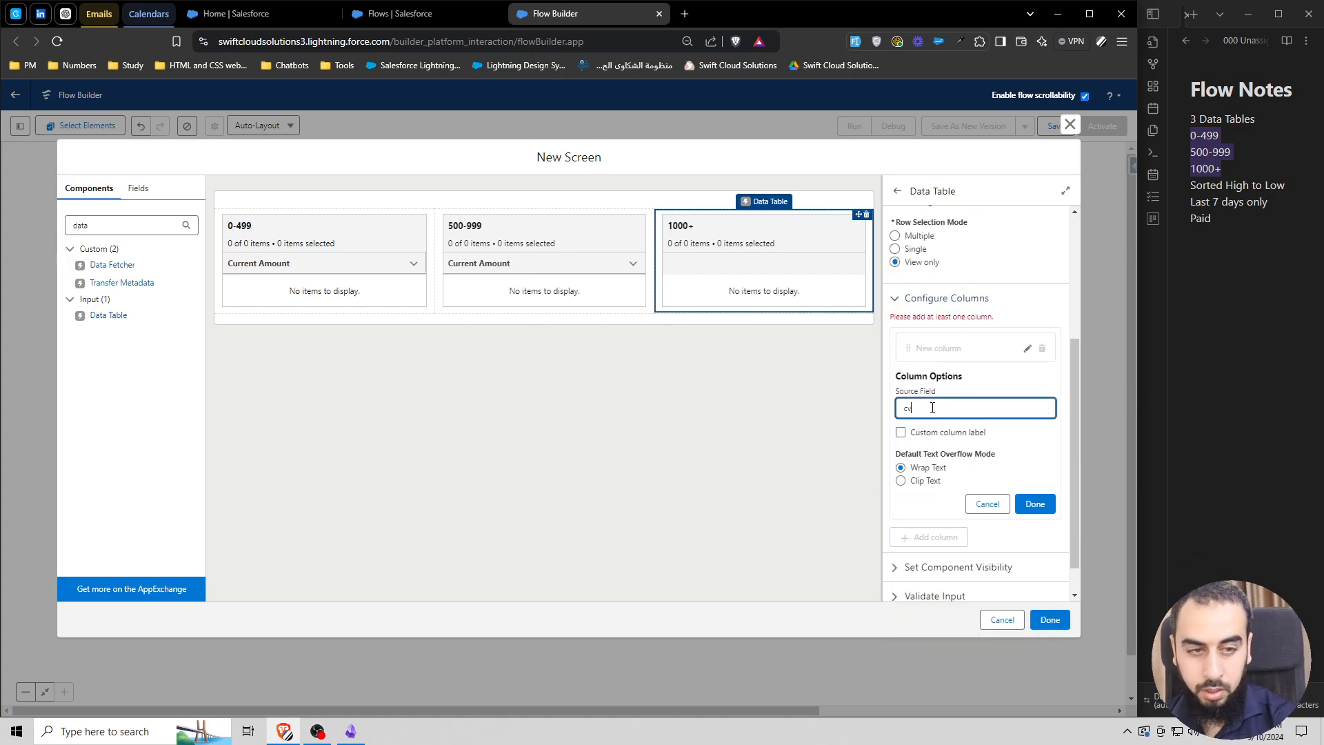
pyautogui.write('rren')
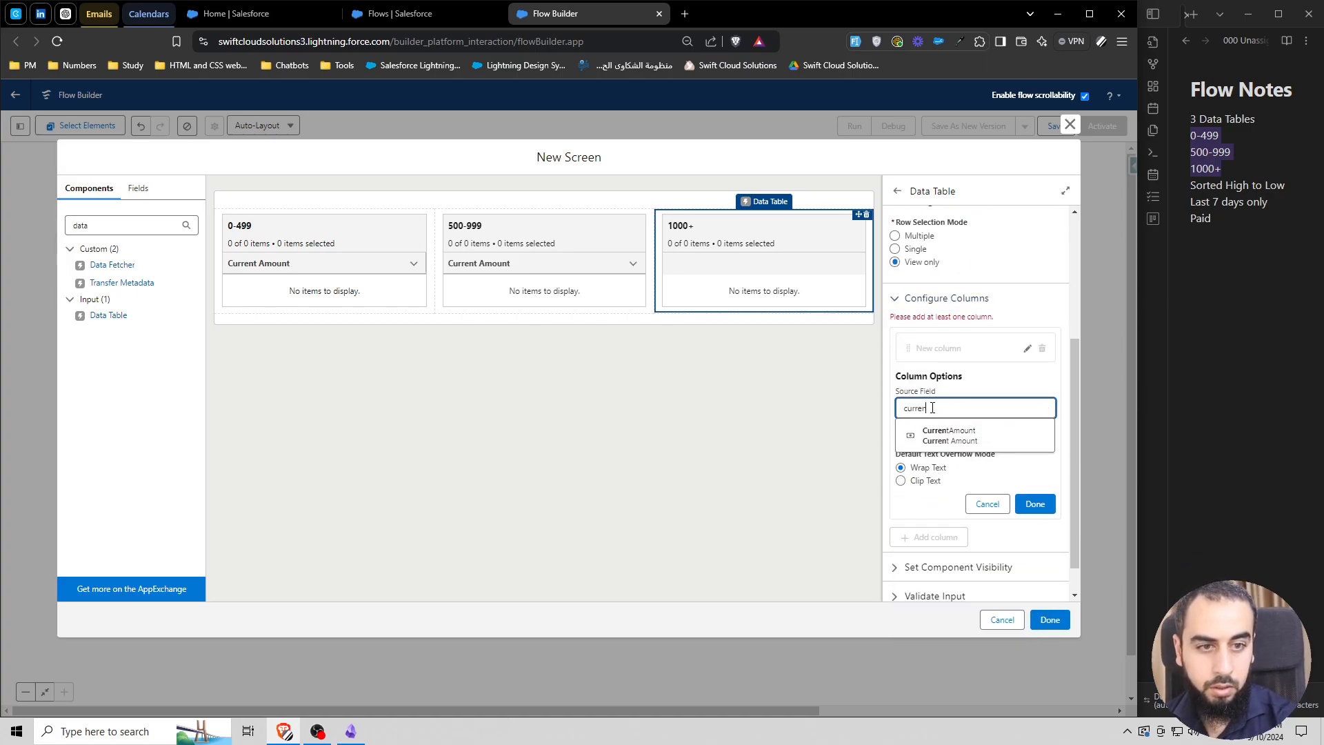
pyautogui.click(948, 434)
pyautogui.click(1035, 503)
pyautogui.click(814, 461)
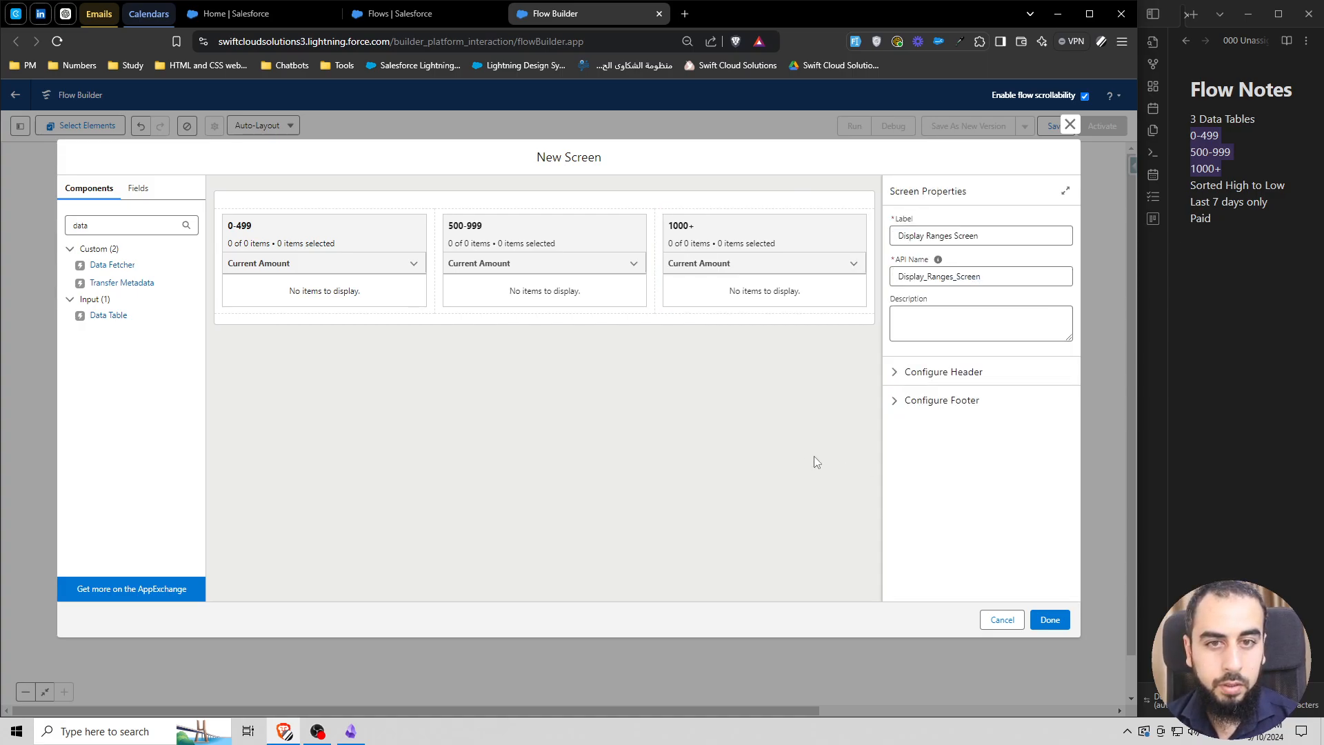
# Step: Finish the Display Ranges Screen element and save the flow with the label Segmentation
pyautogui.click(1049, 620)
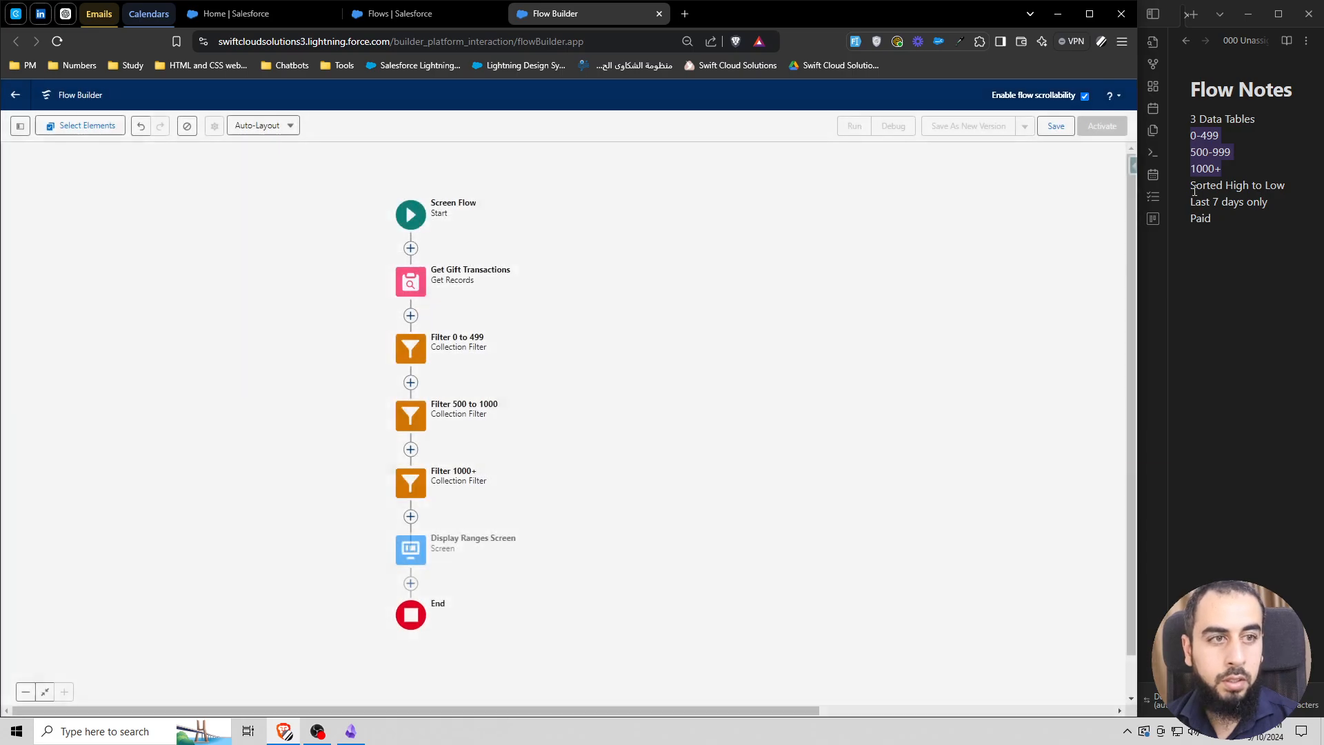
pyautogui.moveTo(1214, 222); pyautogui.dragTo(1187, 124)
pyautogui.click(1056, 126)
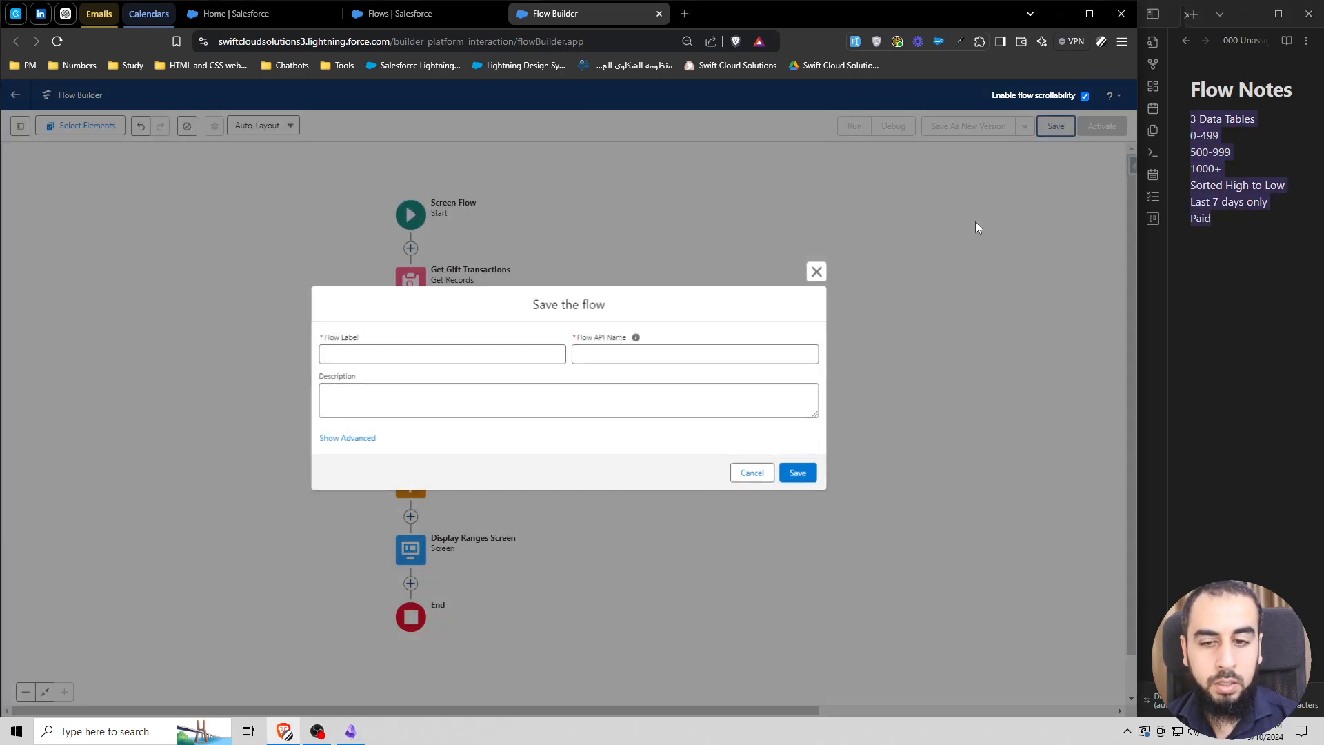
pyautogui.click(457, 354)
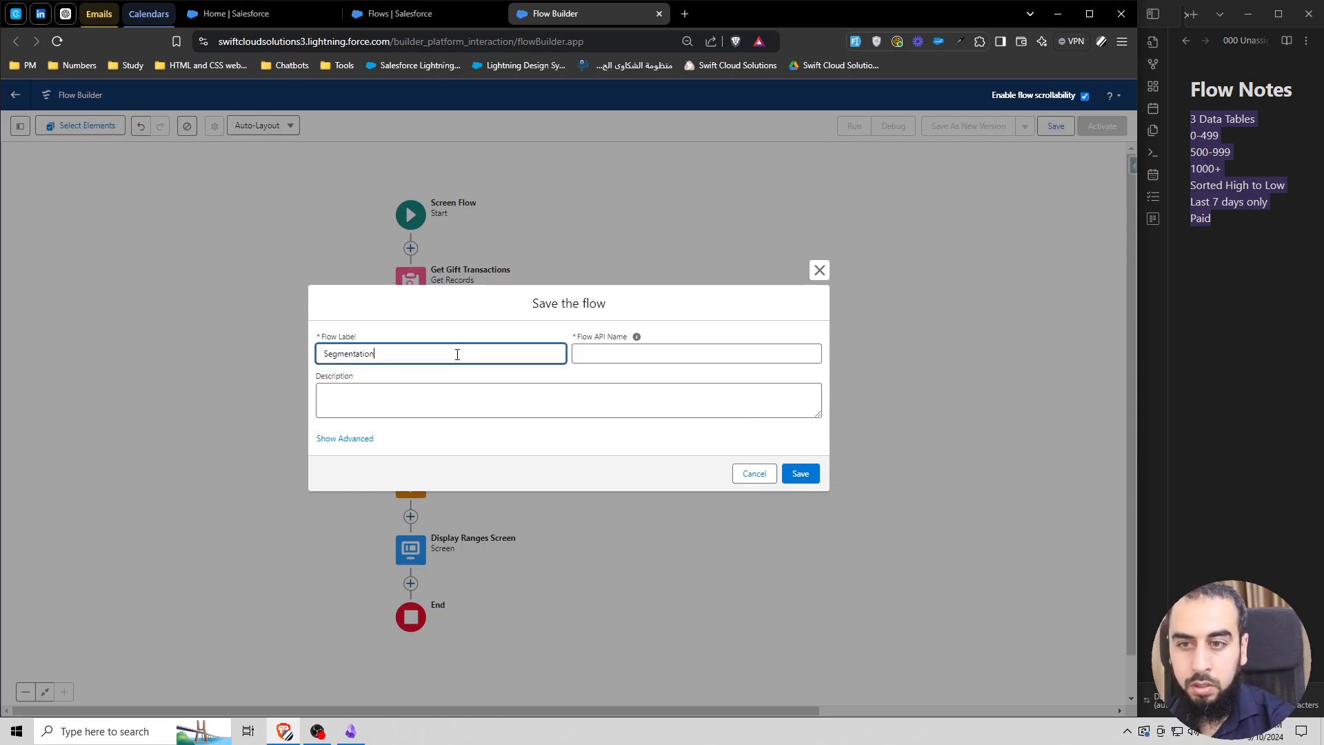
pyautogui.click(799, 471)
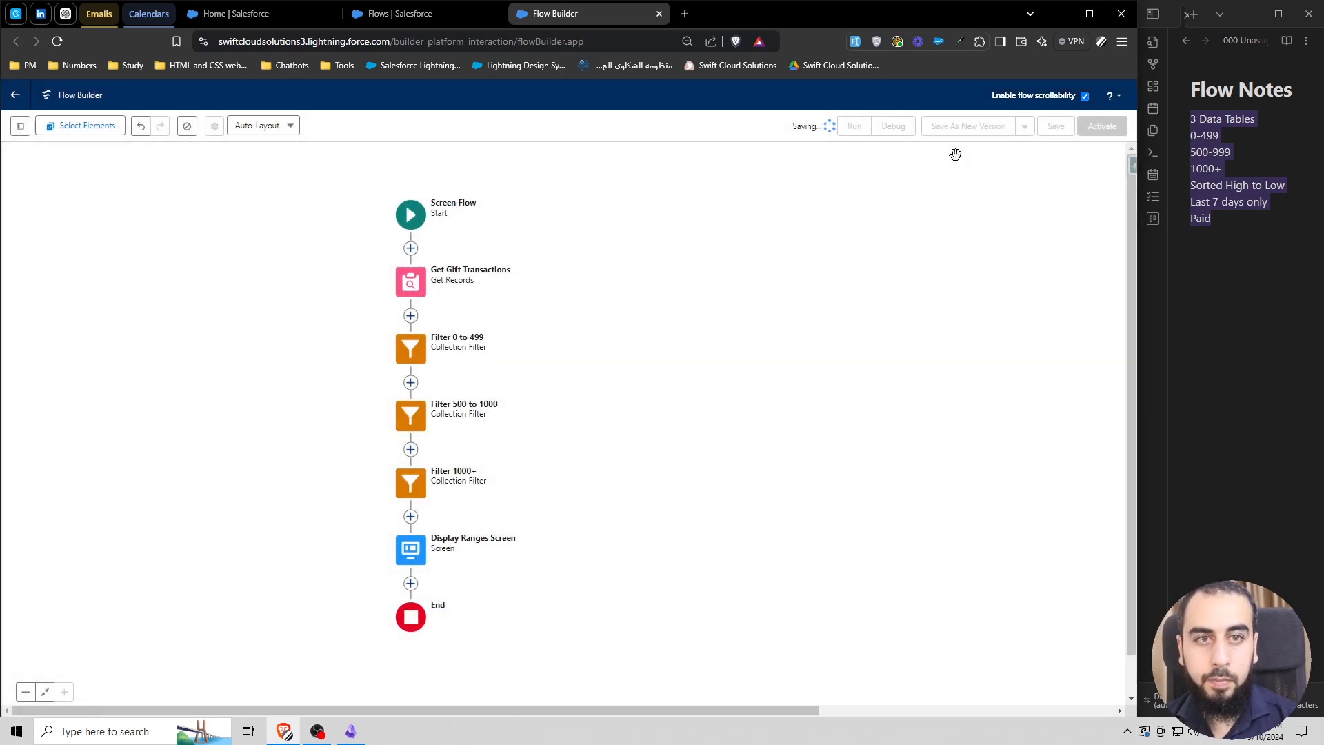
# Step: Debug the Segmentation flow with the default options and review the Get Gift Transactions element's filter conditions
pyautogui.click(895, 135)
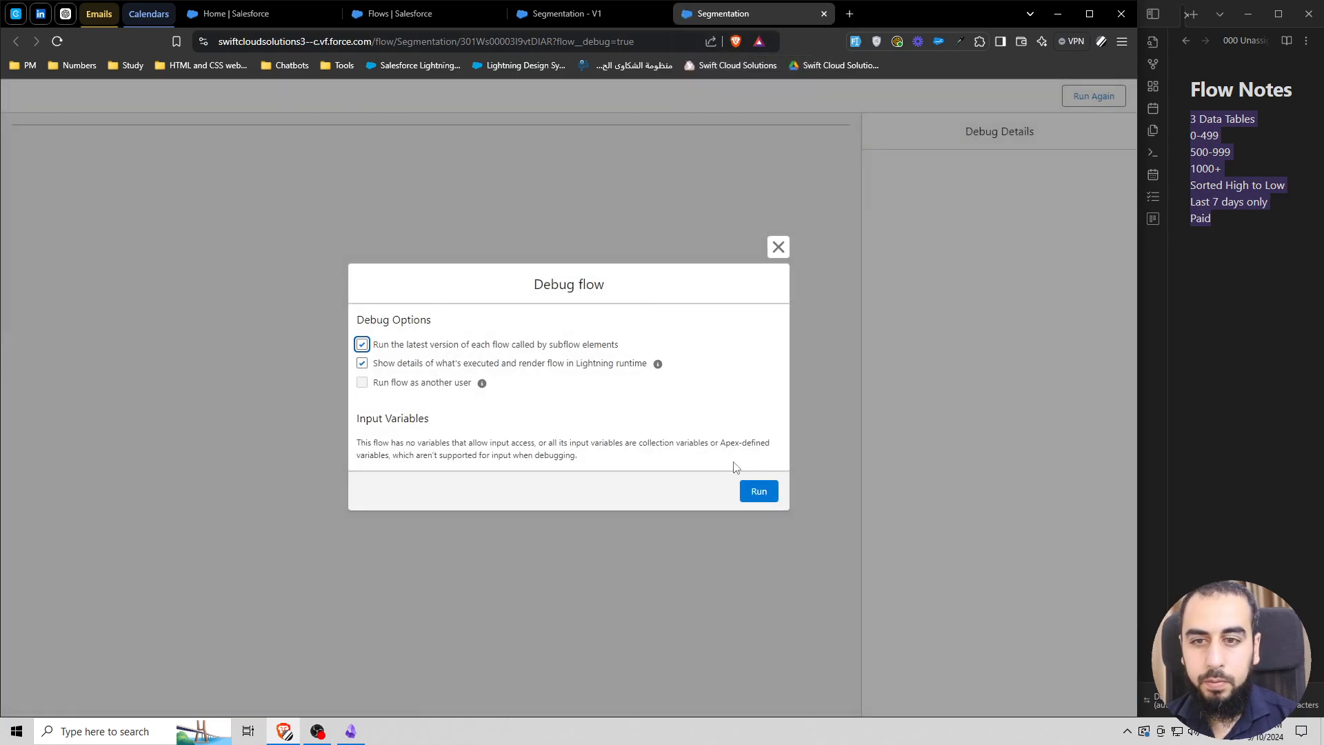
pyautogui.click(758, 490)
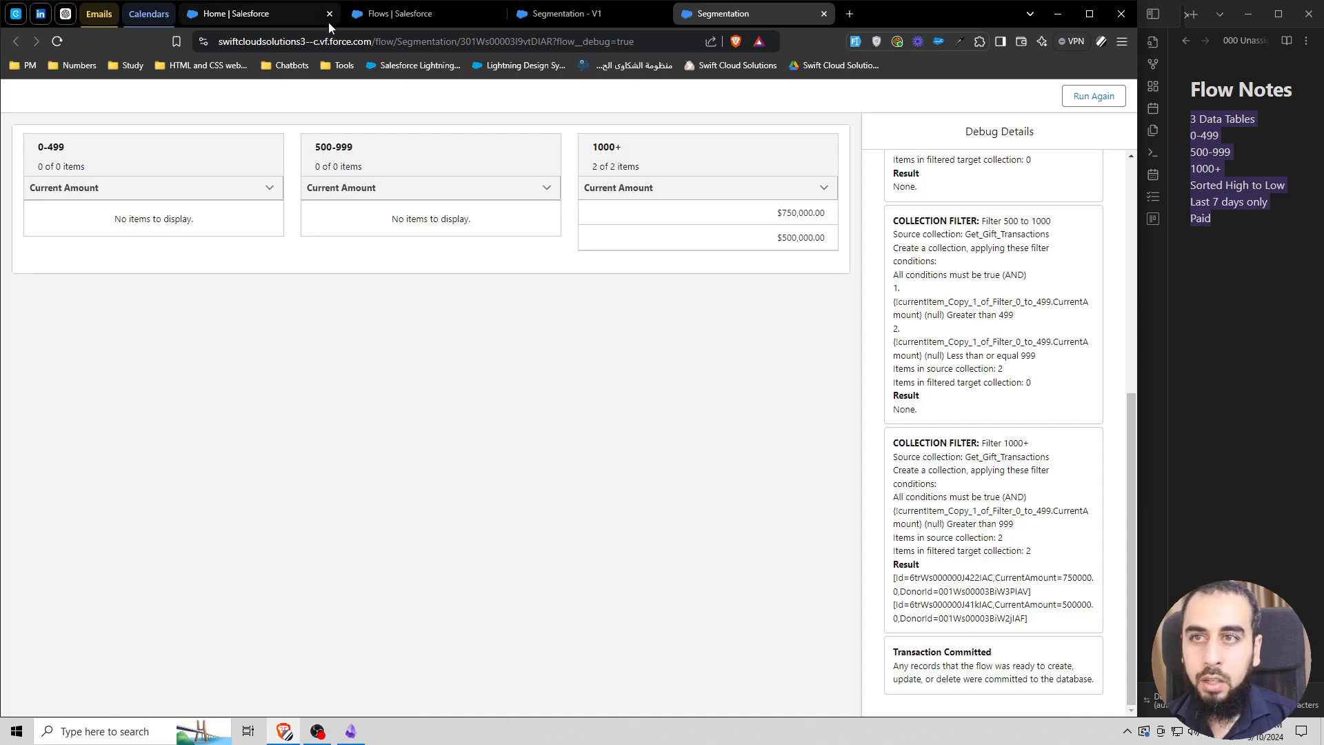
pyautogui.click(597, 19)
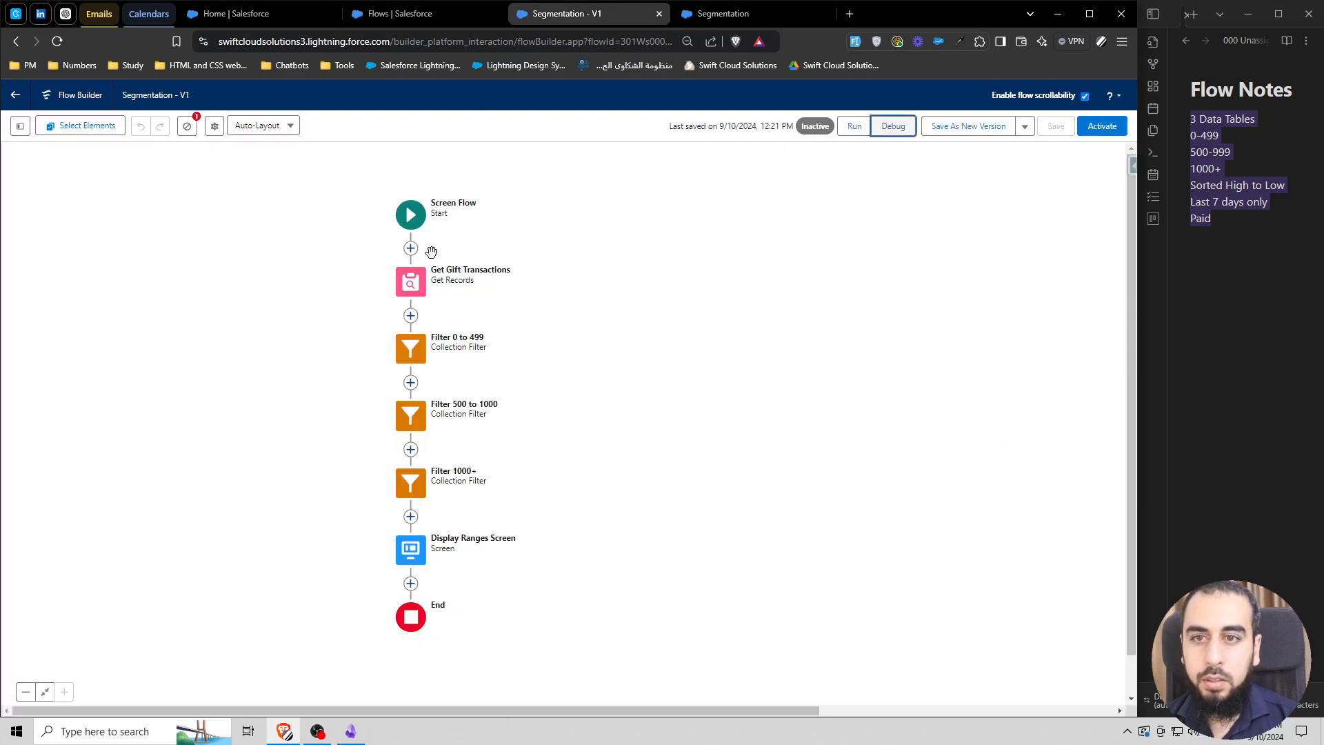
pyautogui.doubleClick(417, 284)
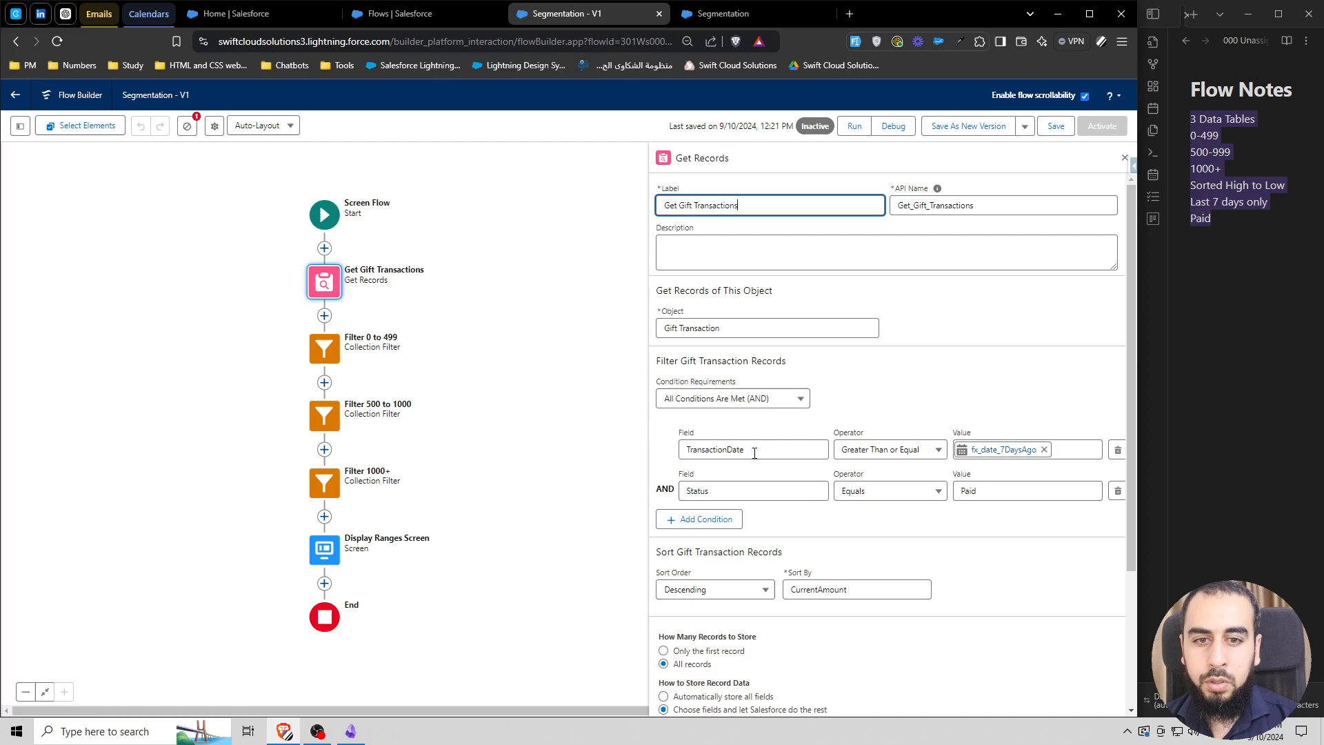
pyautogui.click(255, 20)
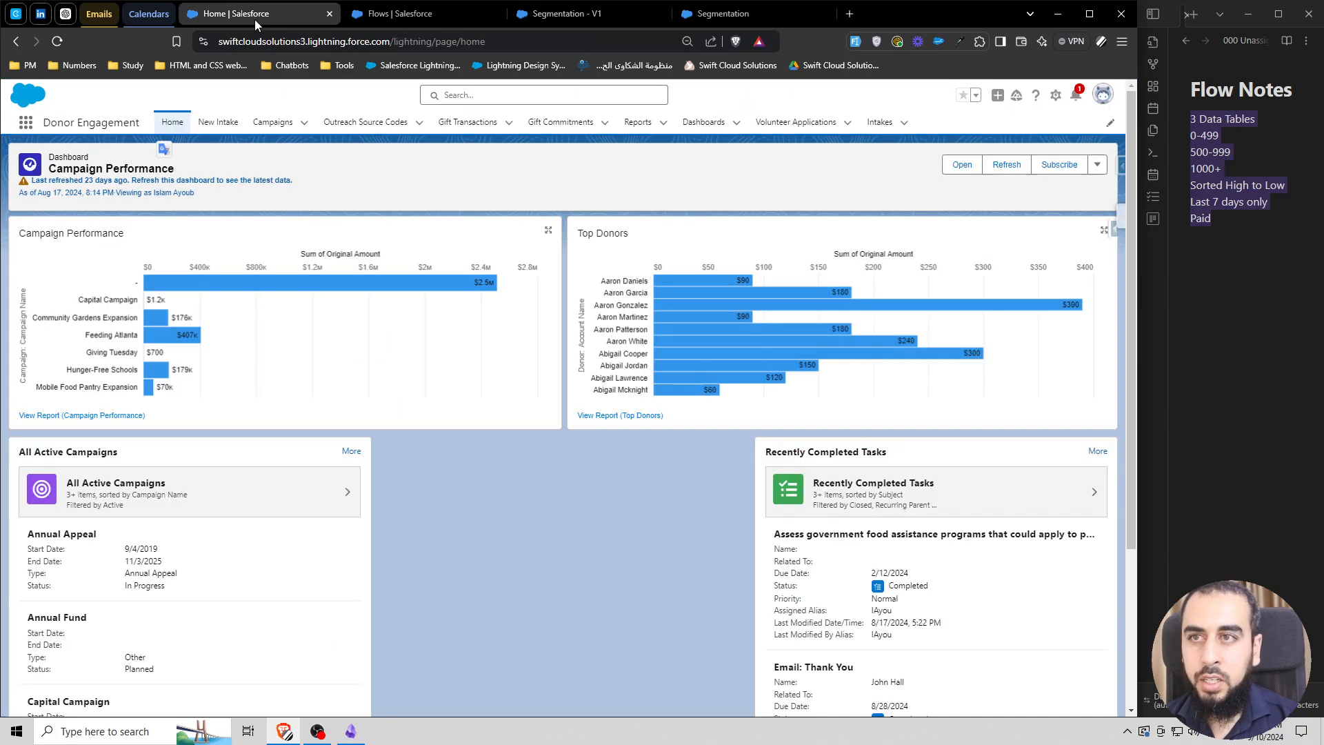
pyautogui.click(483, 134)
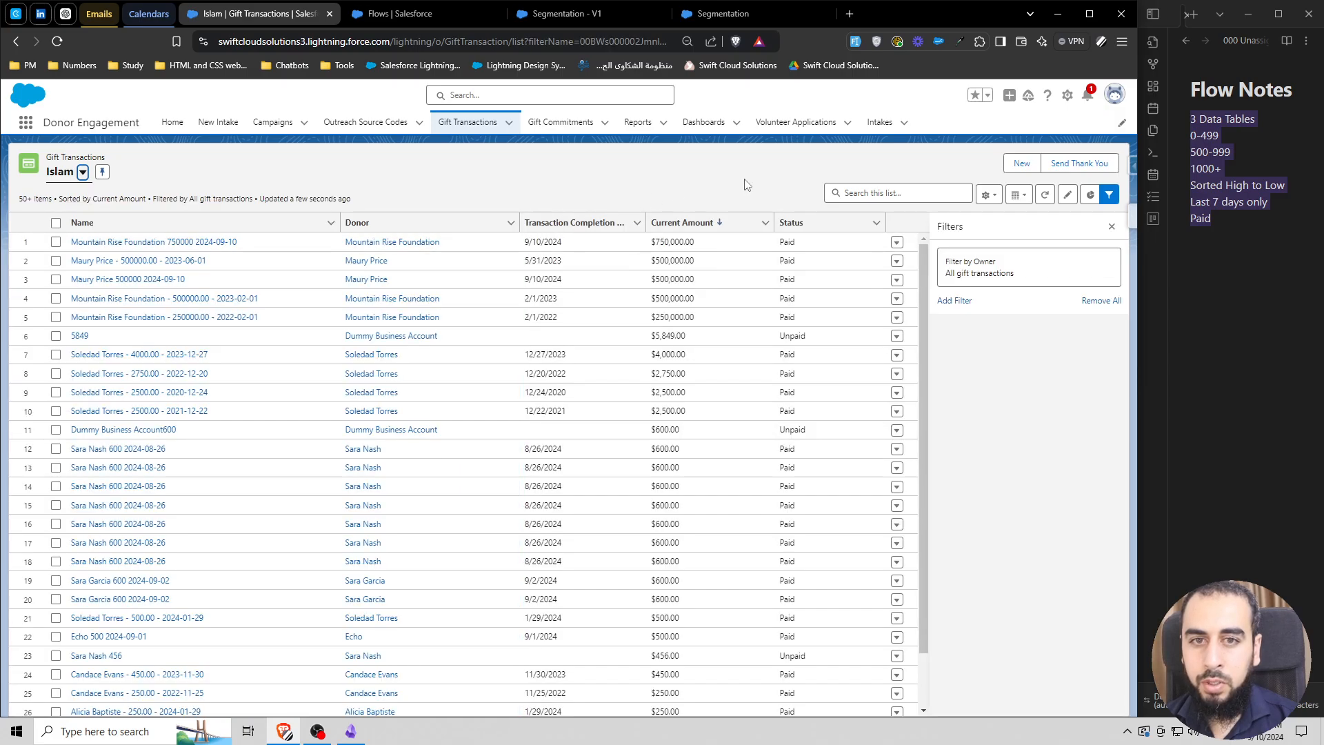
pyautogui.click(153, 242)
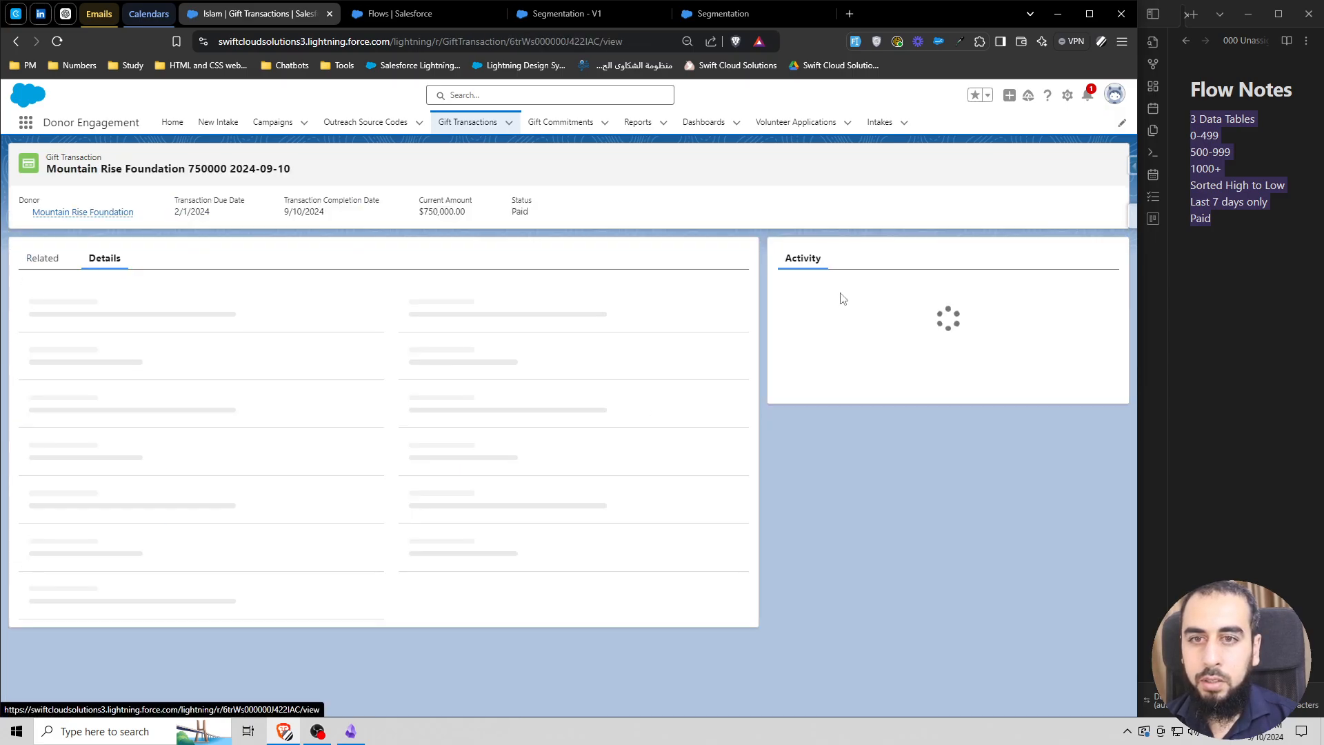
# Step: Clone the gift transaction with transaction completion date 9/9/2024 and no gift commitment schedule, and save the copy
pyautogui.click(1097, 164)
pyautogui.click(996, 206)
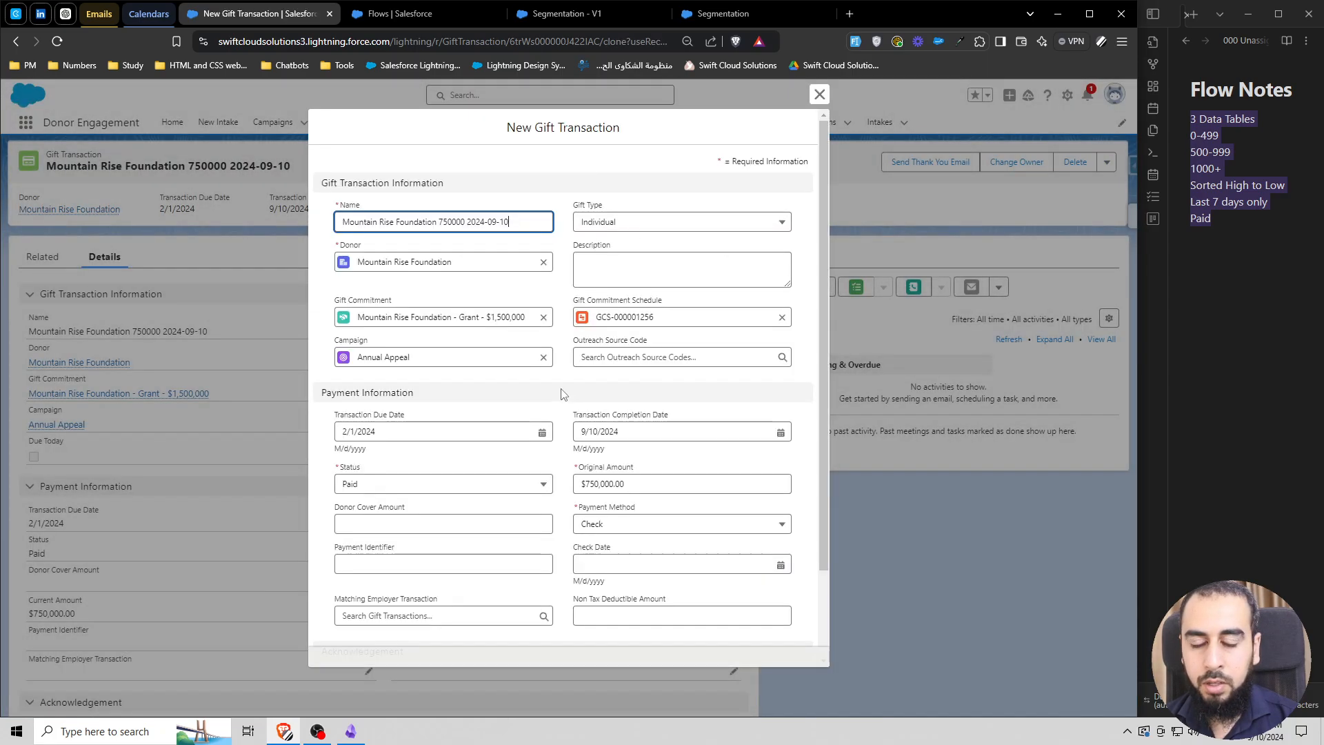
pyautogui.click(641, 433)
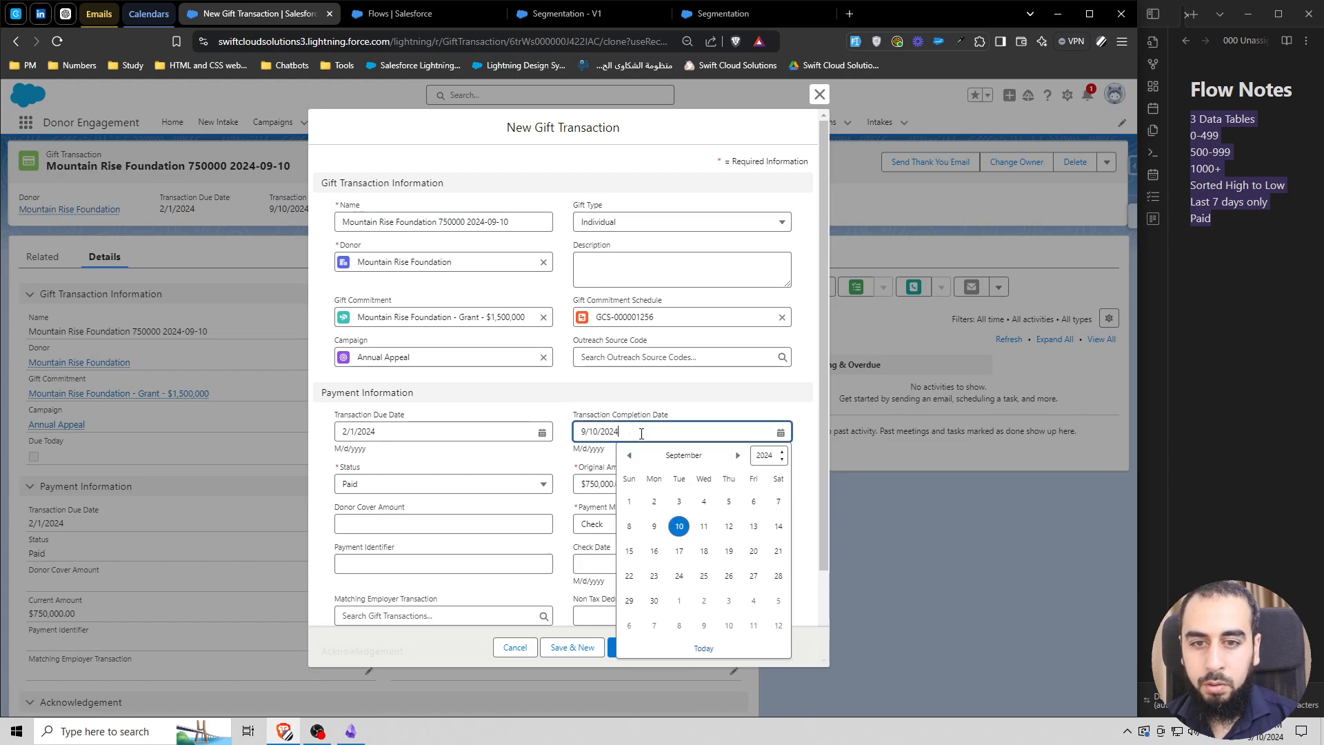
pyautogui.click(654, 526)
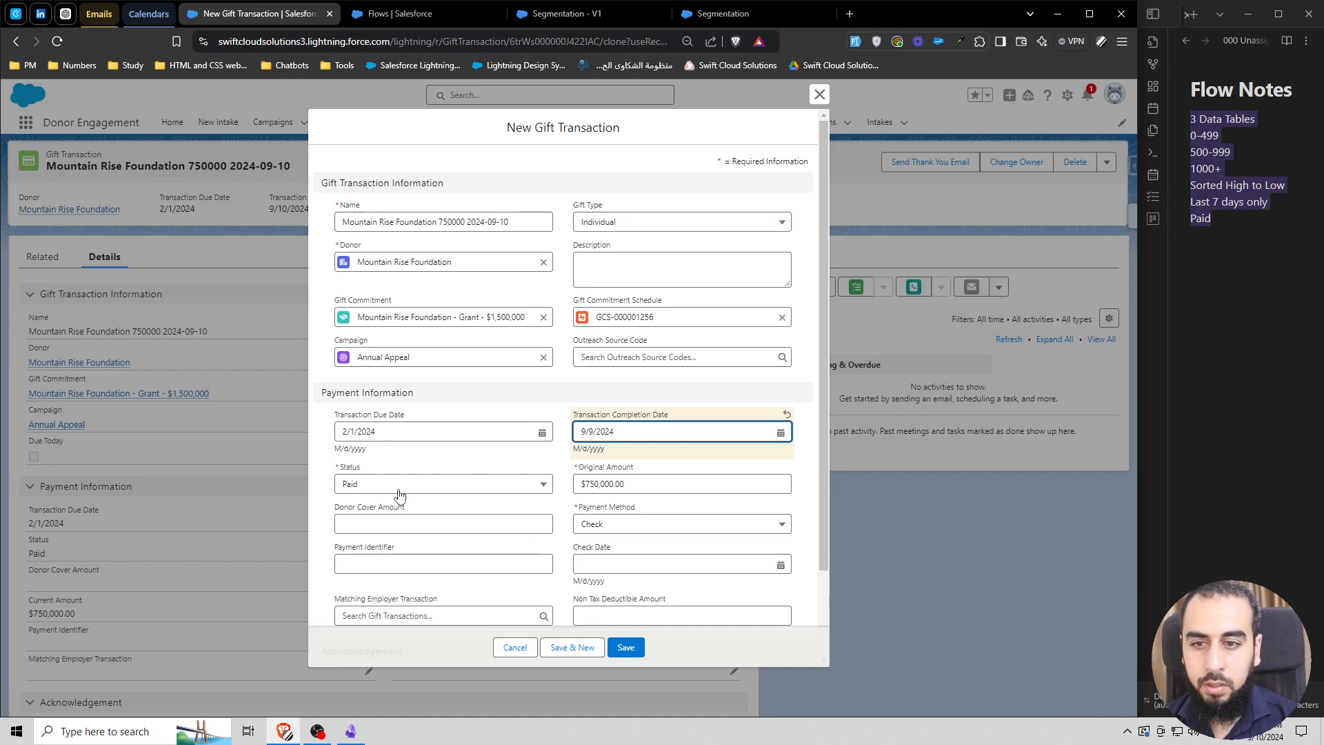
pyautogui.click(624, 648)
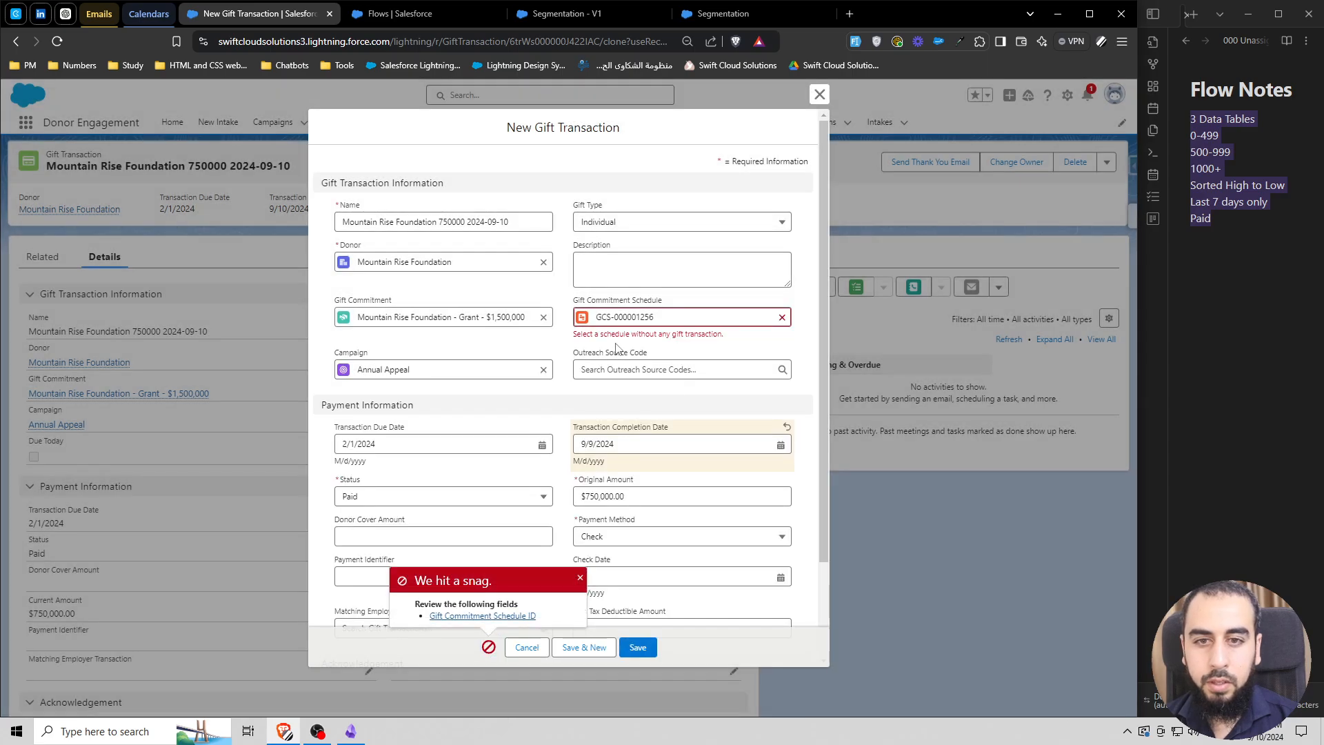
pyautogui.click(782, 316)
pyautogui.click(638, 647)
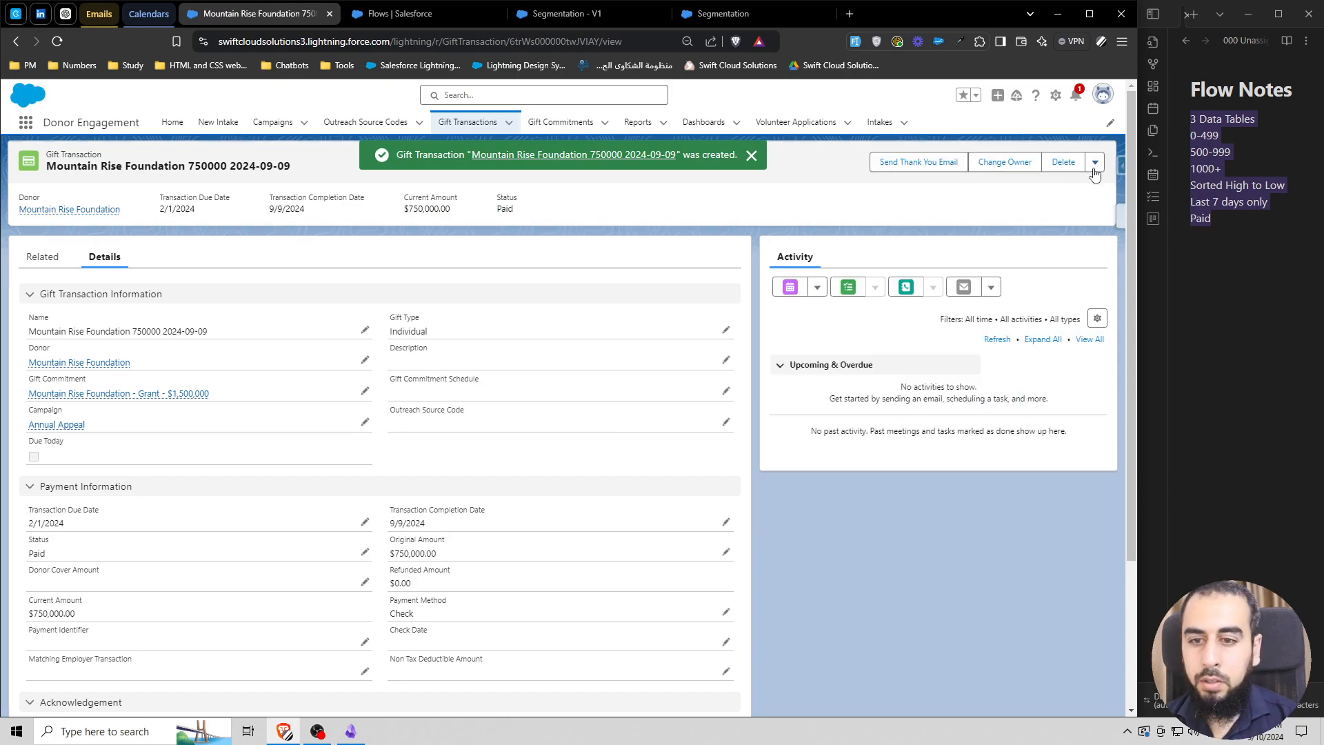
# Step: Clone the new gift transaction with an original amount of 700 and completion date 9/9/2024, and save it
pyautogui.click(1095, 161)
pyautogui.click(990, 206)
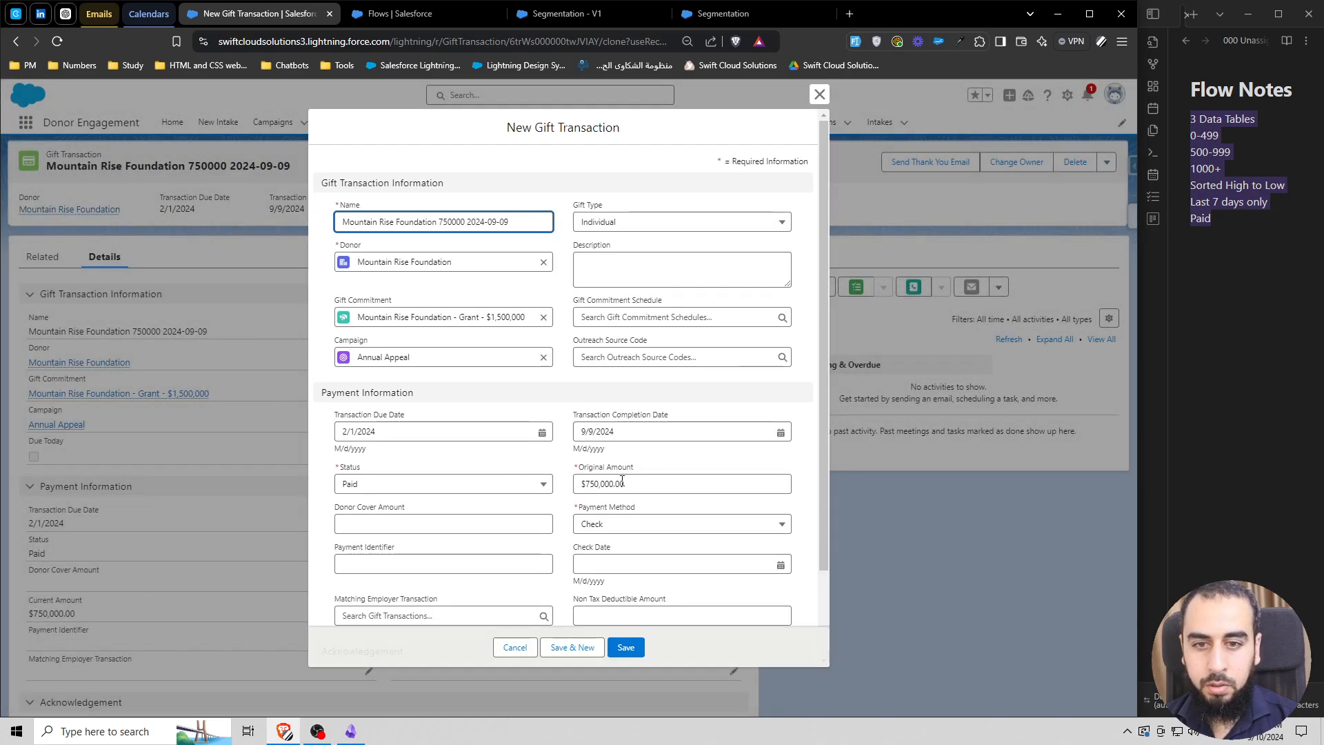
pyautogui.doubleClick(622, 483)
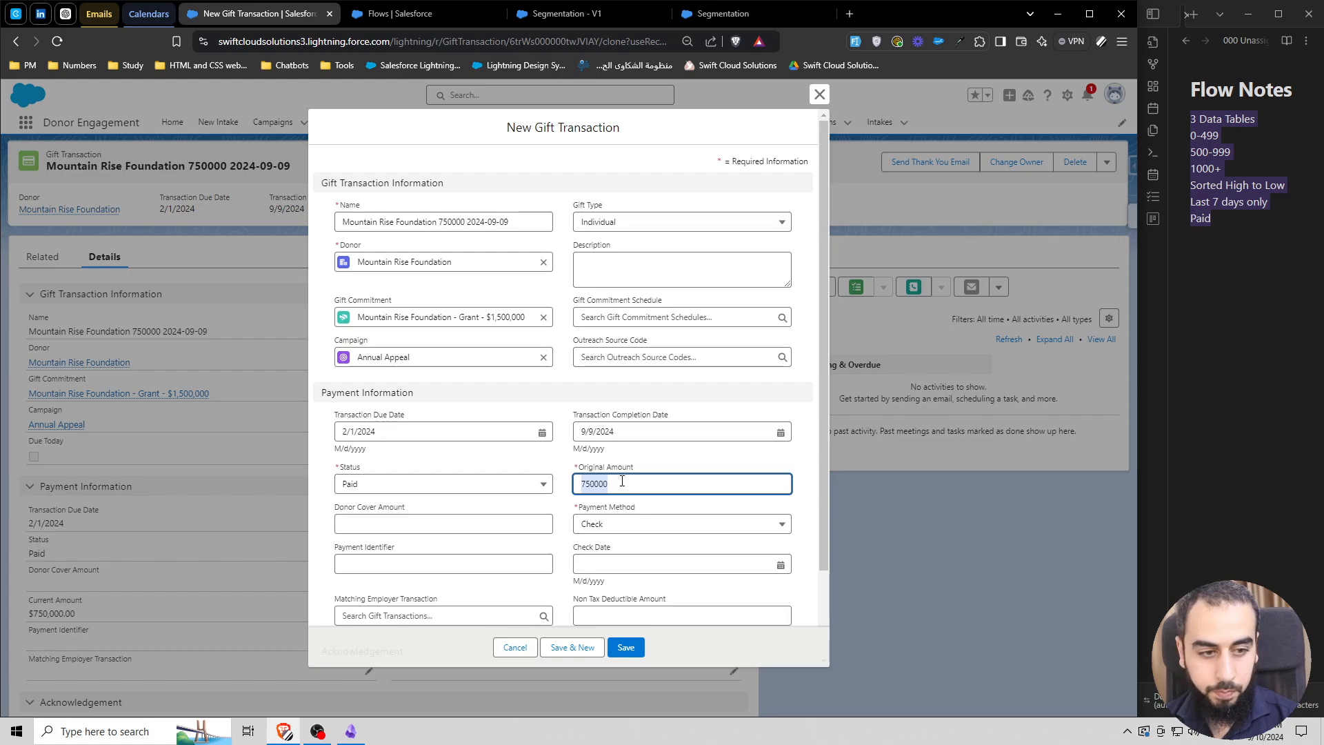
pyautogui.write('700')
pyautogui.click(598, 431)
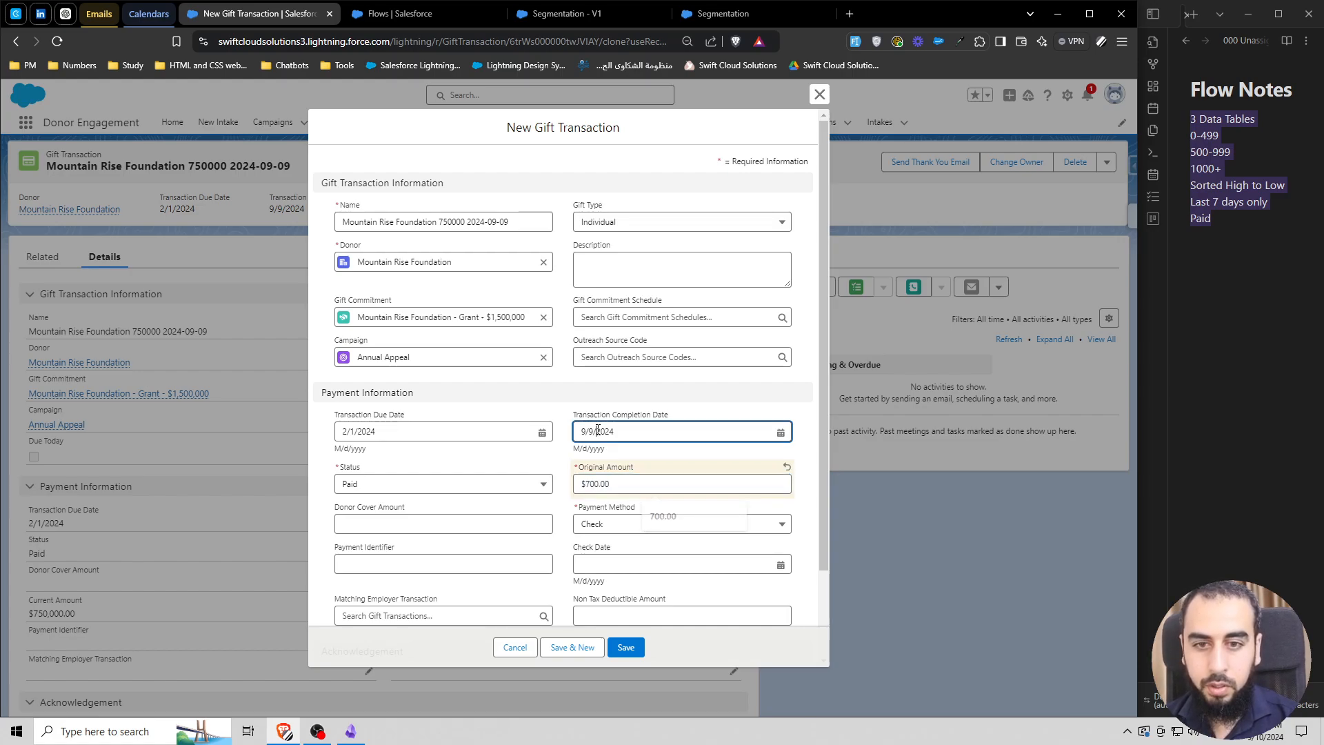
pyautogui.click(655, 528)
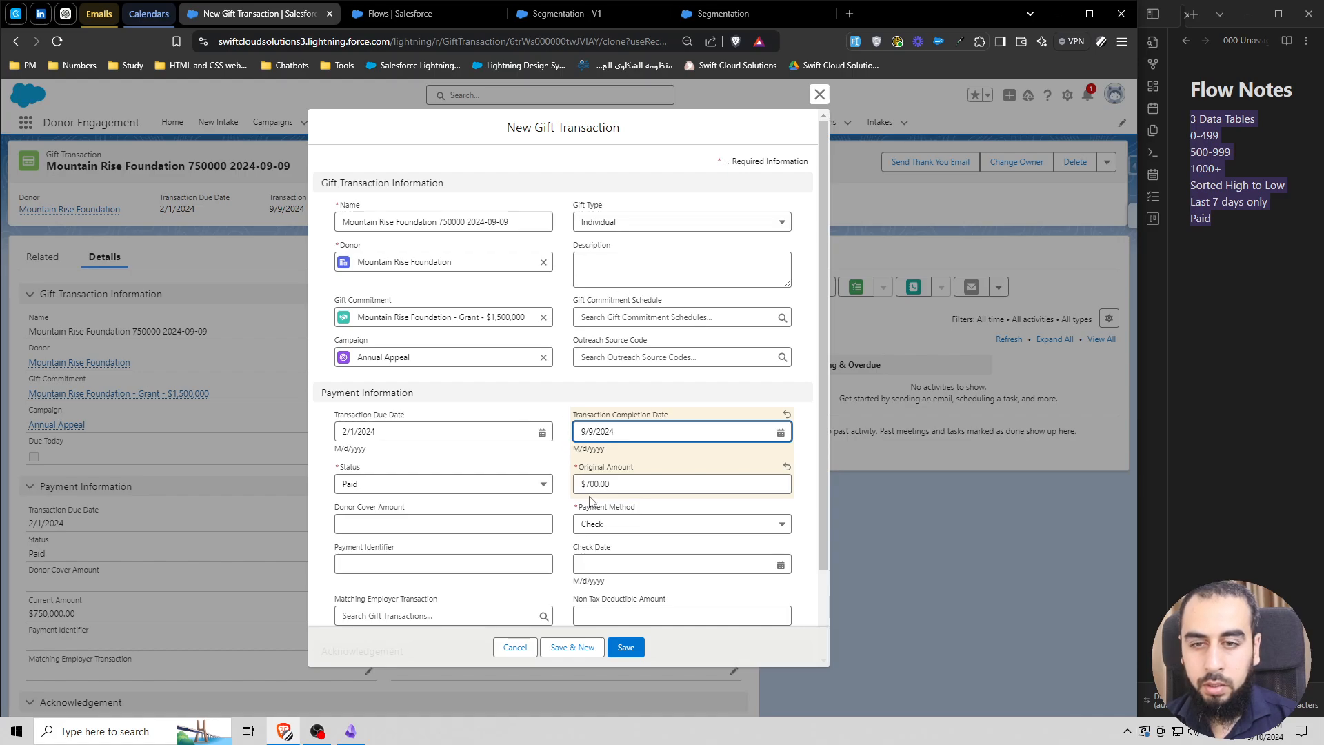
pyautogui.click(632, 647)
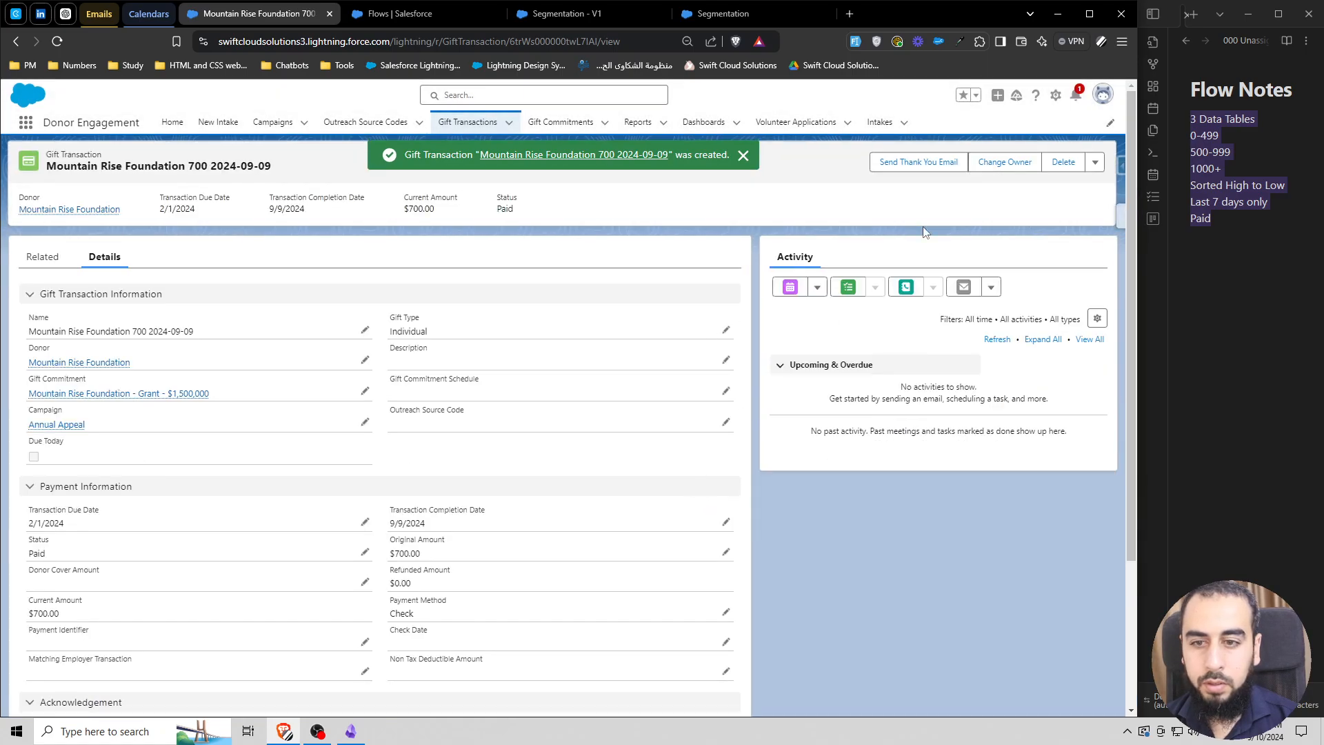
# Step: Clone the $700 gift transaction with an original amount of 300 and save it
pyautogui.click(1095, 162)
pyautogui.click(988, 206)
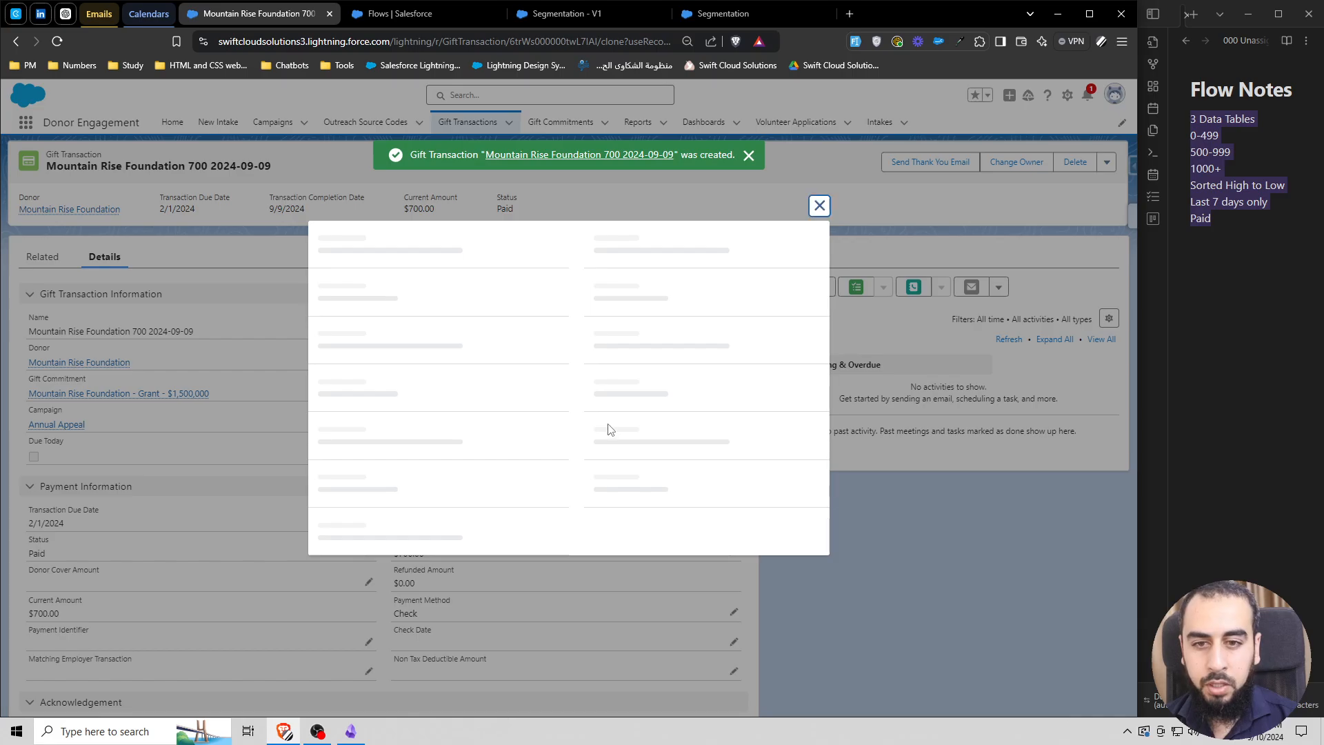
pyautogui.doubleClick(630, 482)
pyautogui.write('30')
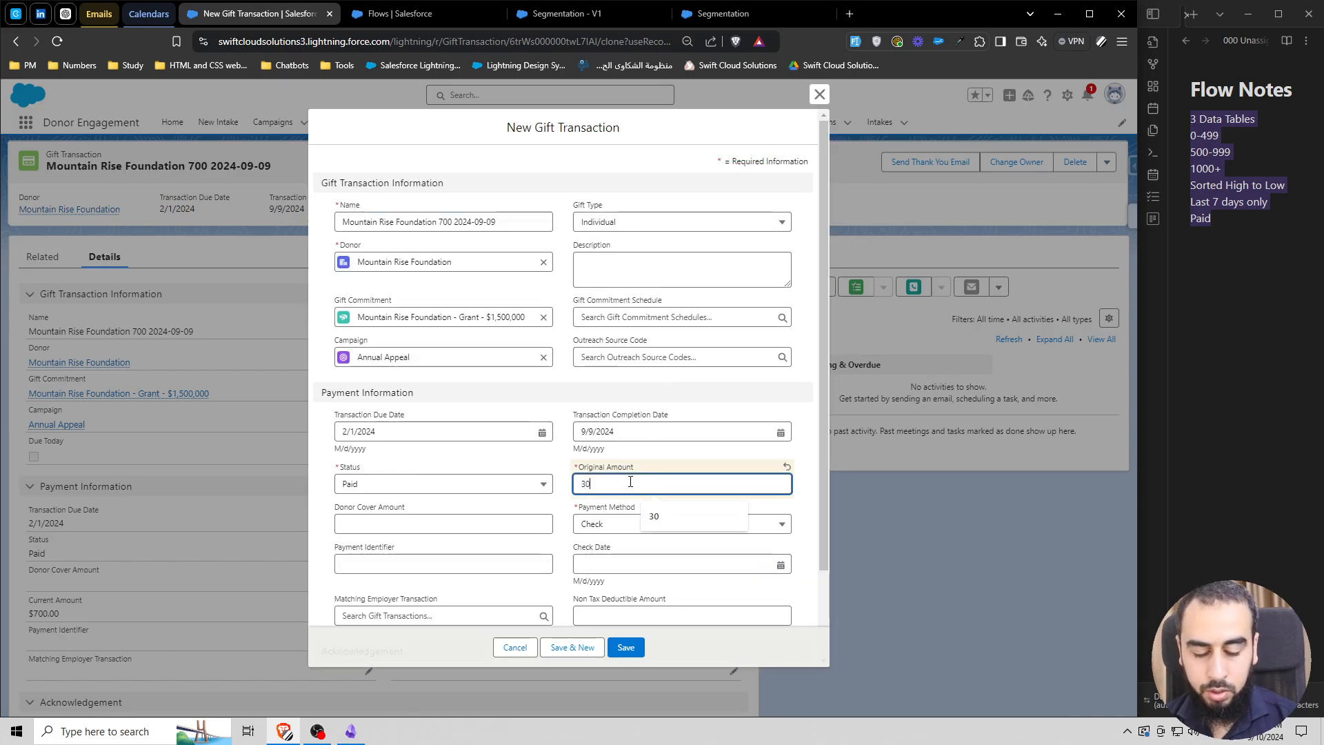
pyautogui.write('0')
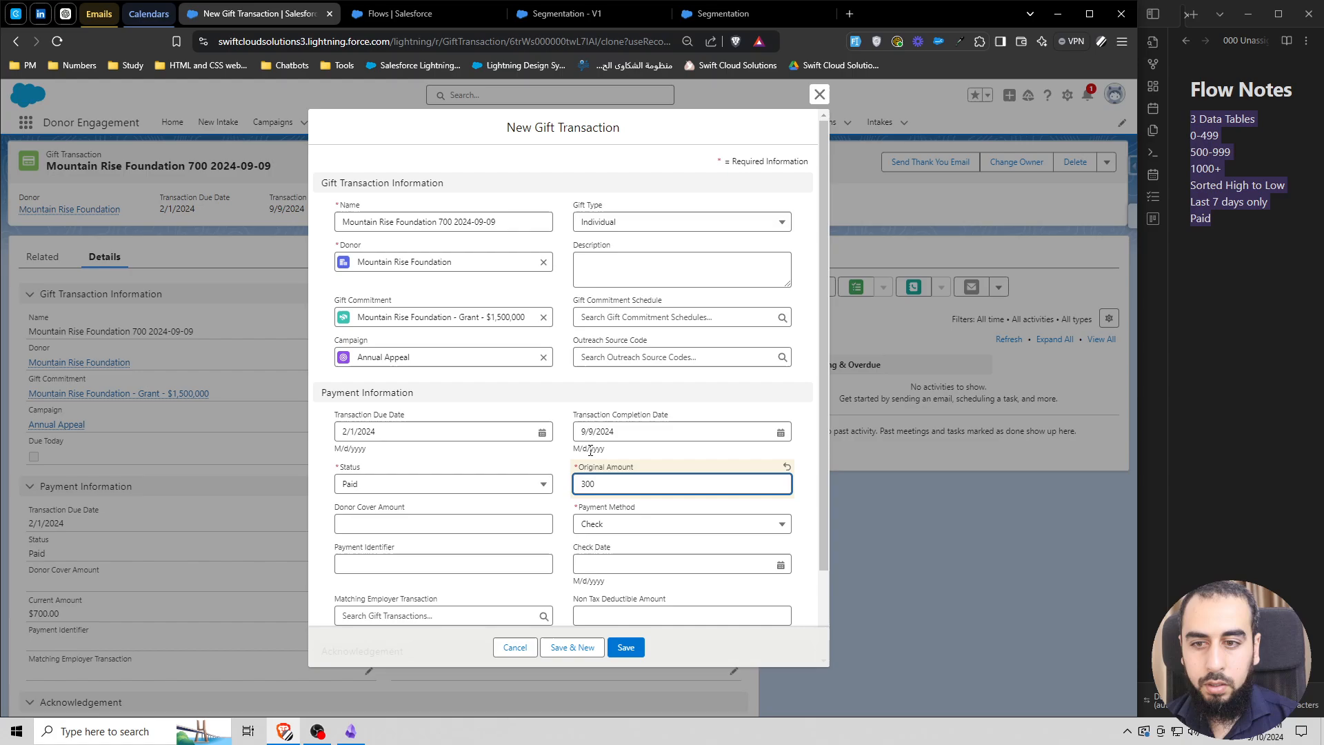
pyautogui.click(634, 646)
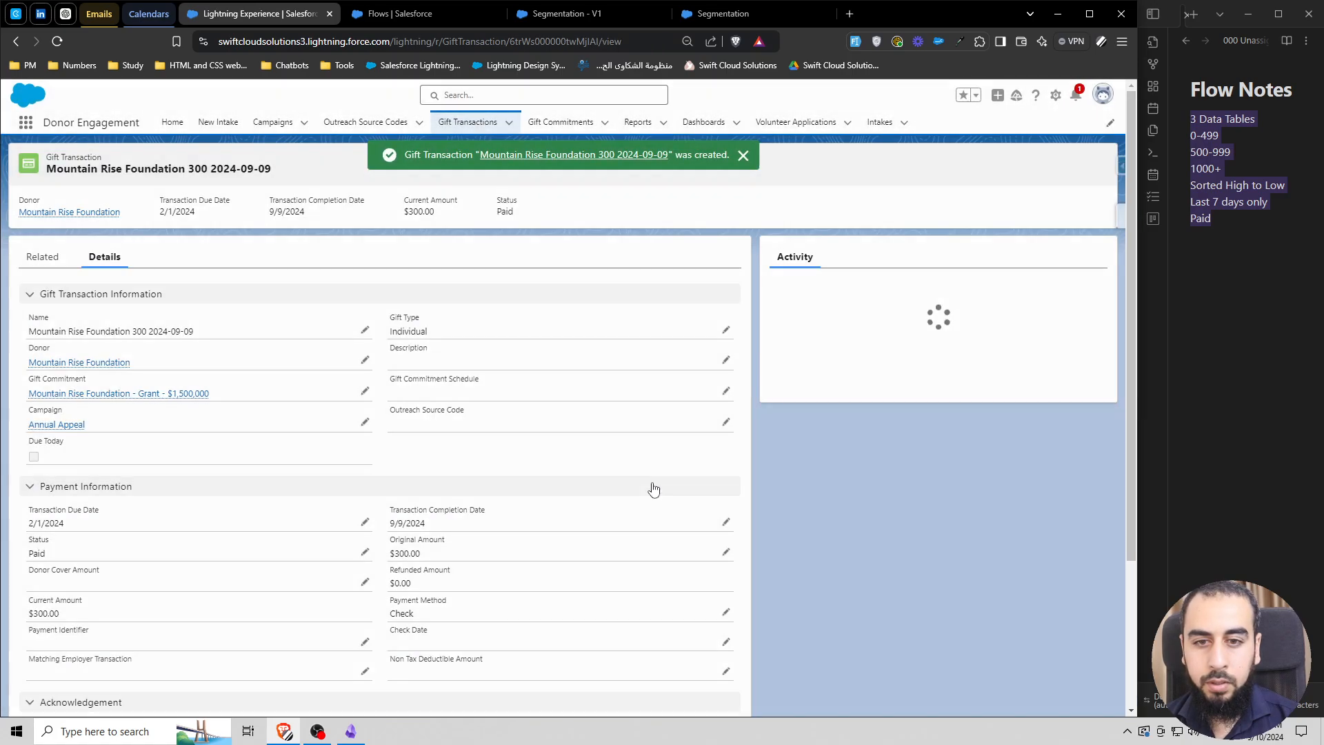
# Step: Rerun the Segmentation flow's debug to check the three amount-range tables against the added gift transactions, and close the debug page
pyautogui.click(827, 23)
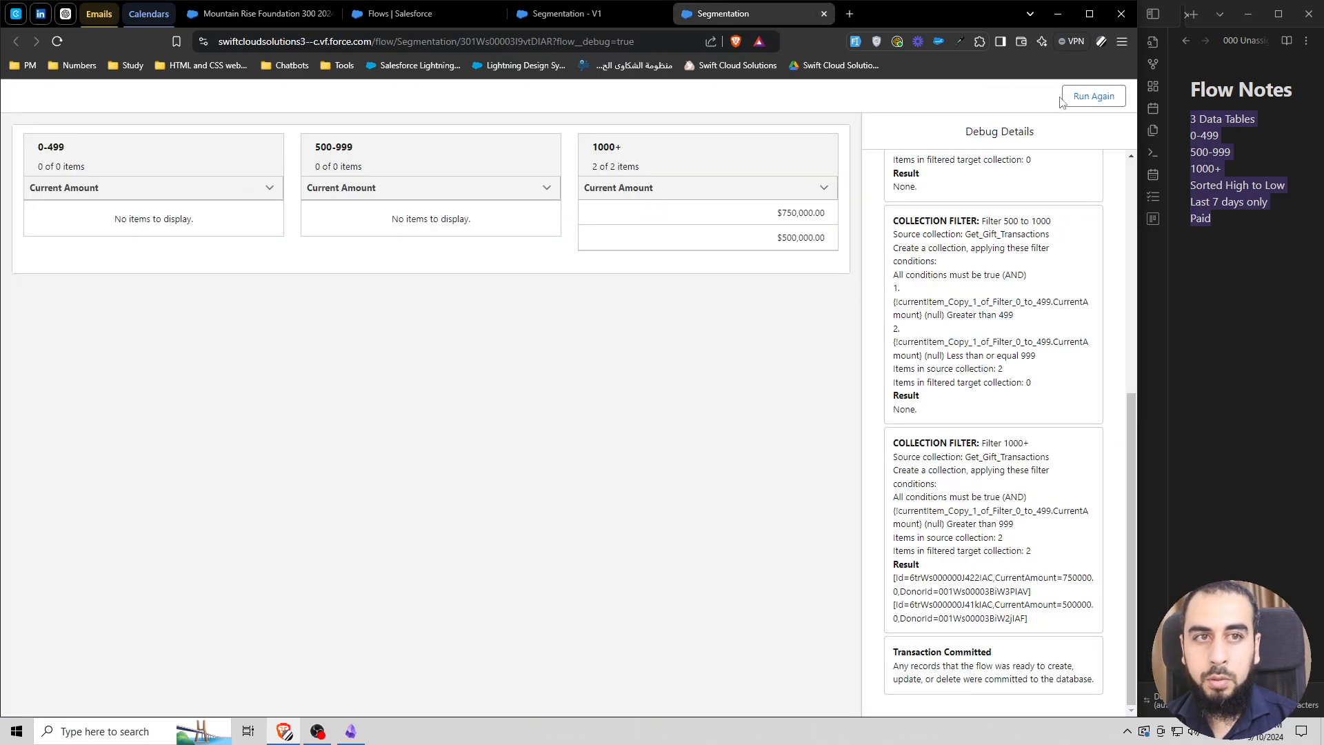
pyautogui.click(1092, 96)
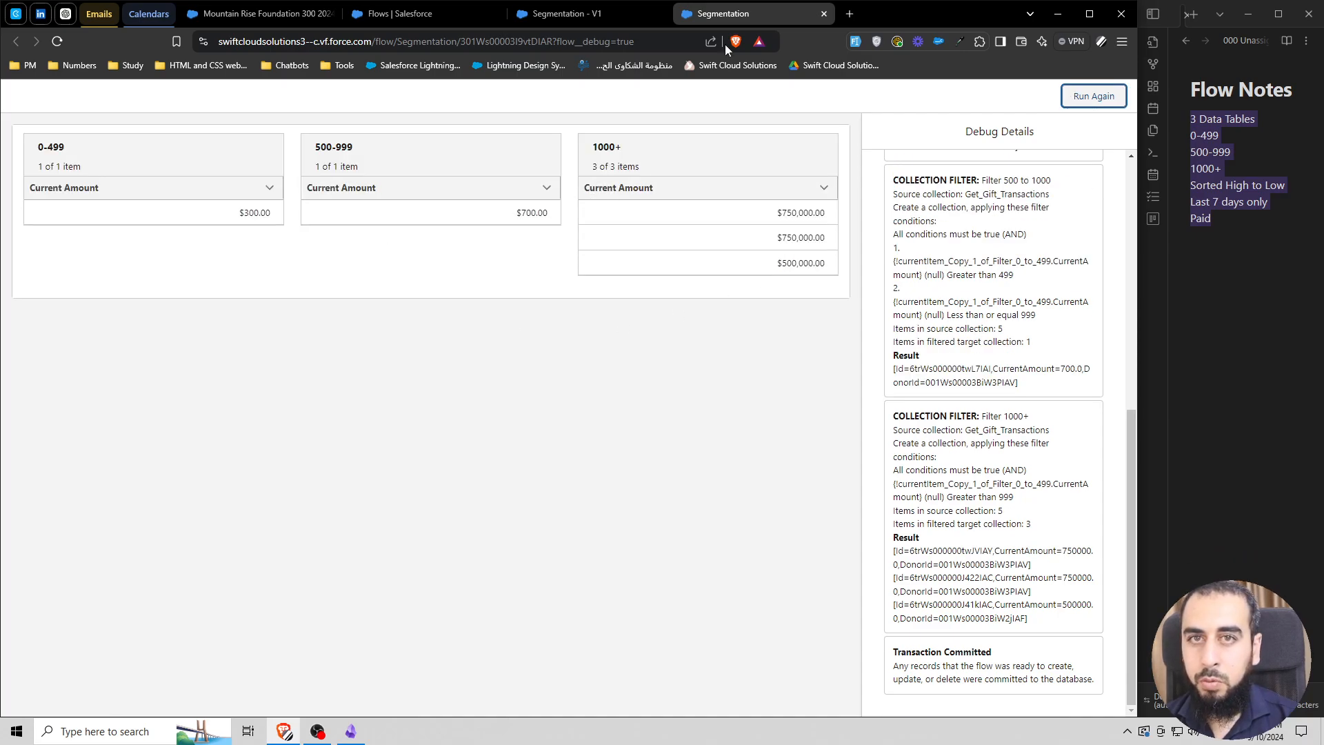
pyautogui.click(824, 14)
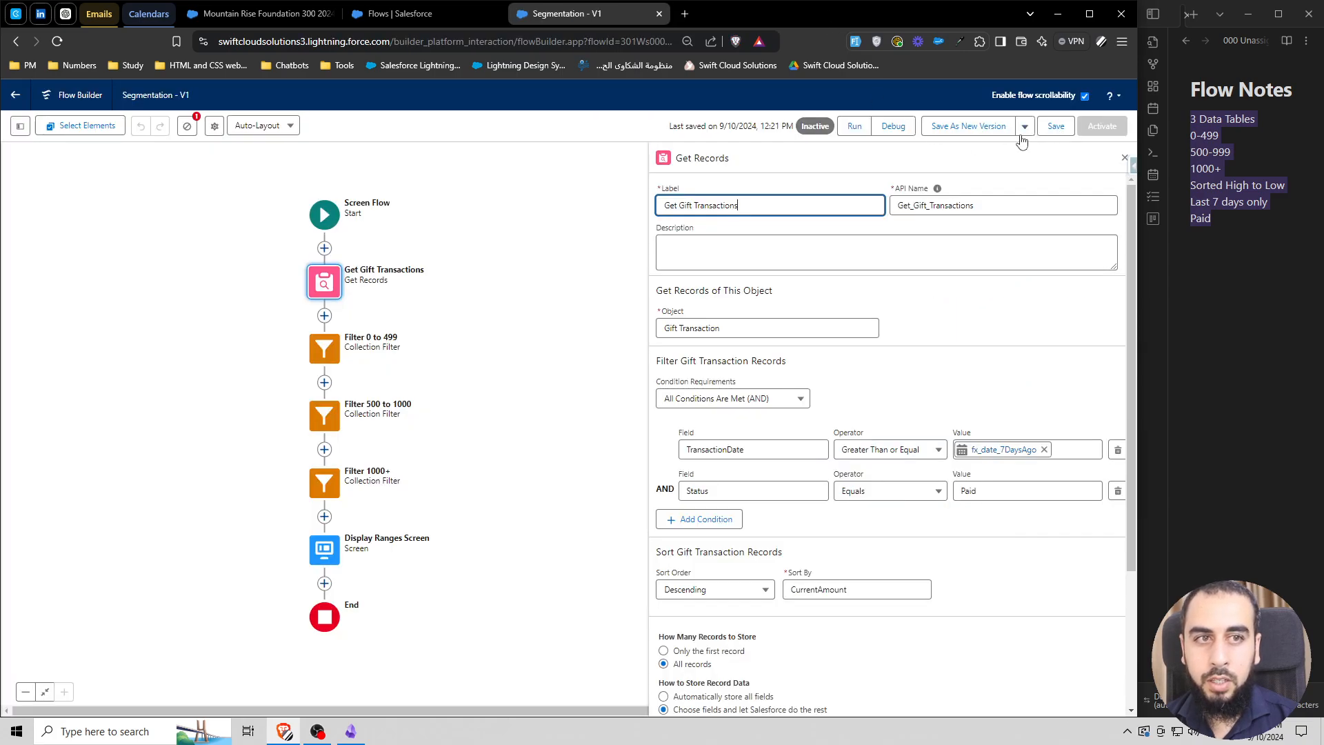
# Step: Save the Segmentation flow, close the Get Gift Transactions element's settings and activate the flow
pyautogui.click(1055, 126)
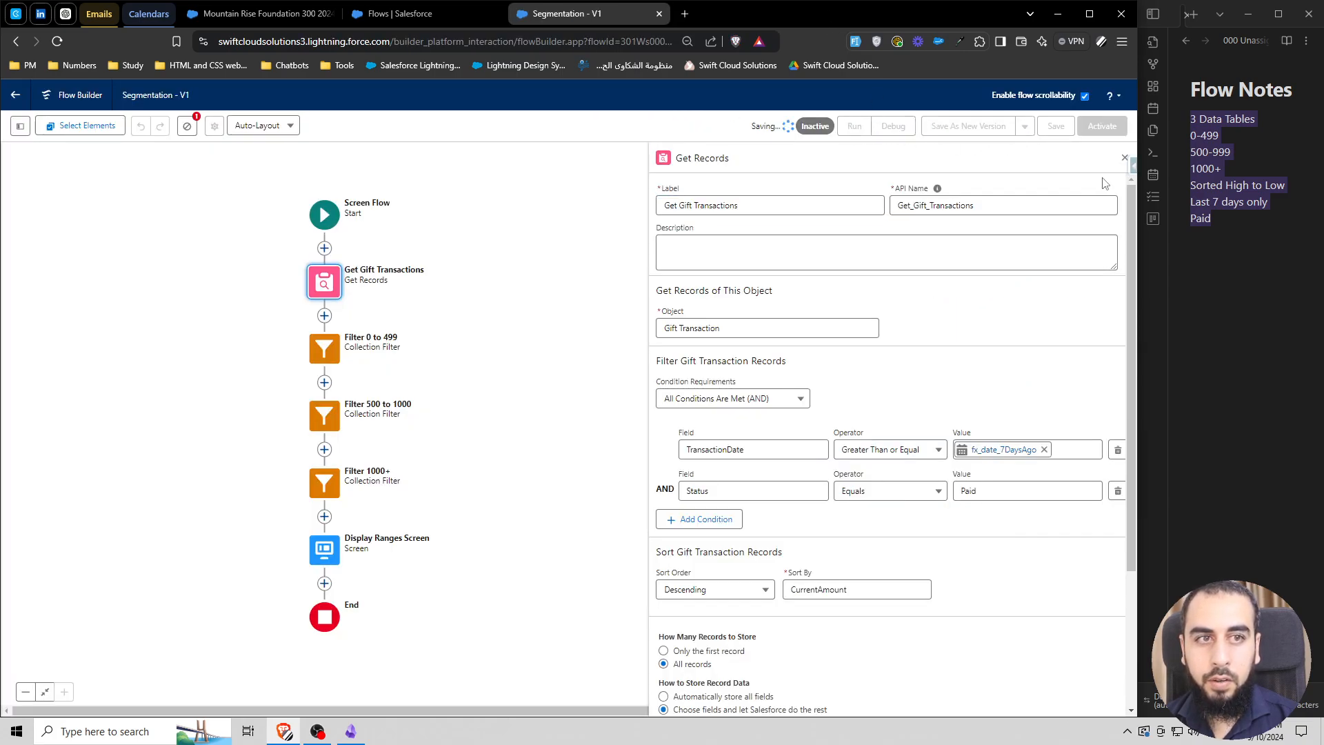
pyautogui.click(1124, 158)
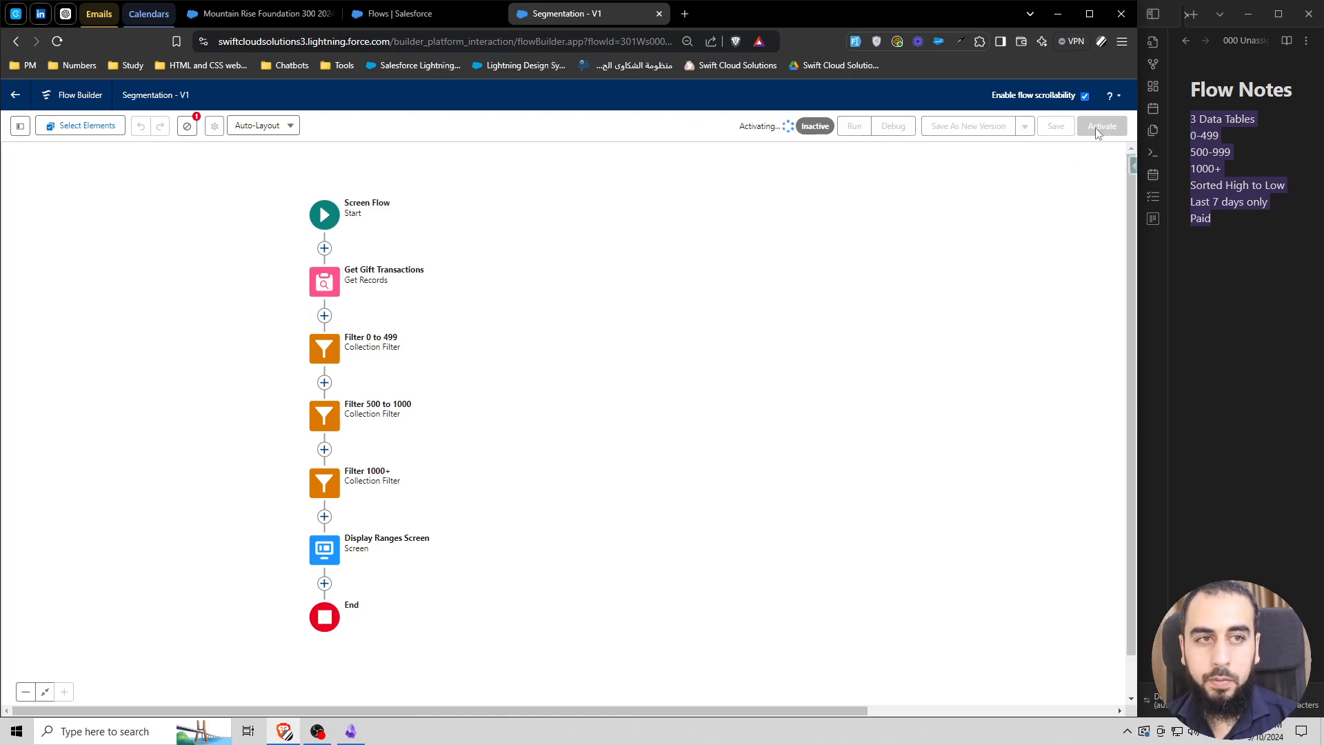
# Step: Go to the Donor Engagement app's home page and open it for editing in Lightning App Builder
pyautogui.click(276, 14)
pyautogui.click(172, 124)
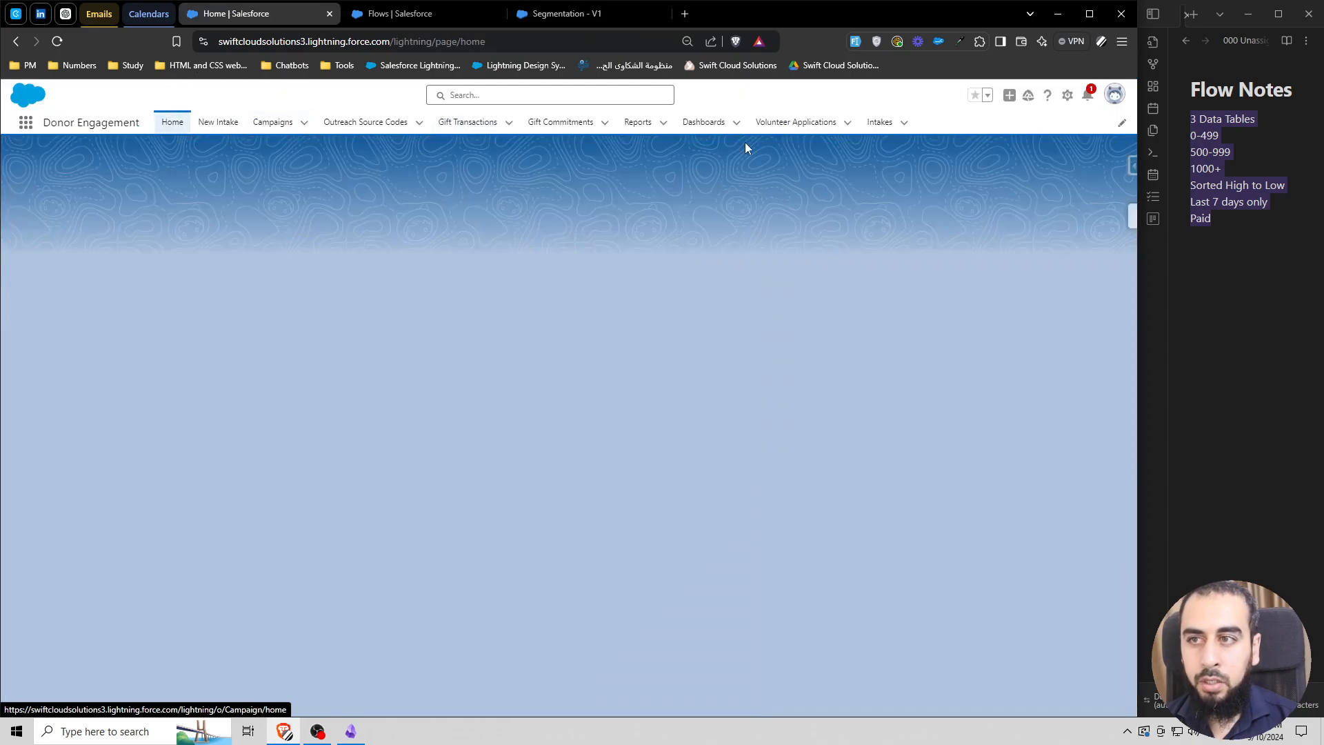
pyautogui.click(1055, 97)
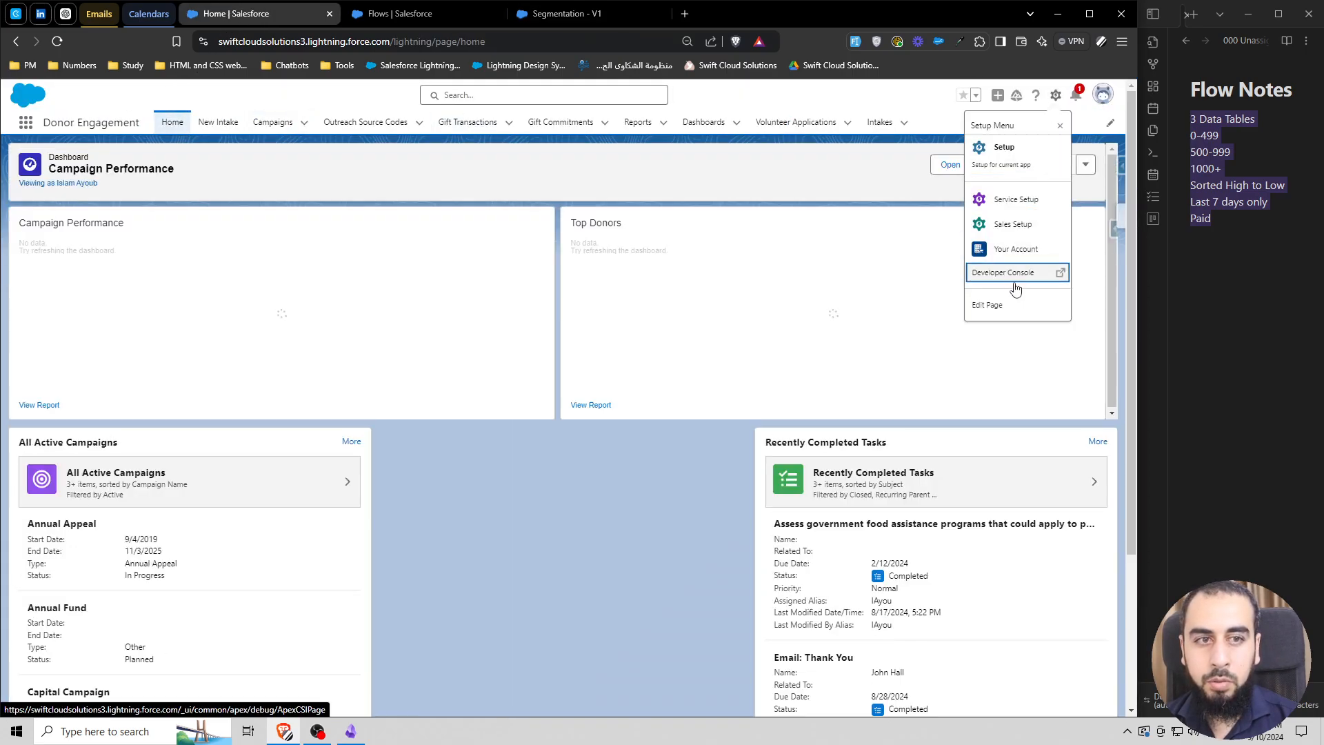
pyautogui.click(992, 303)
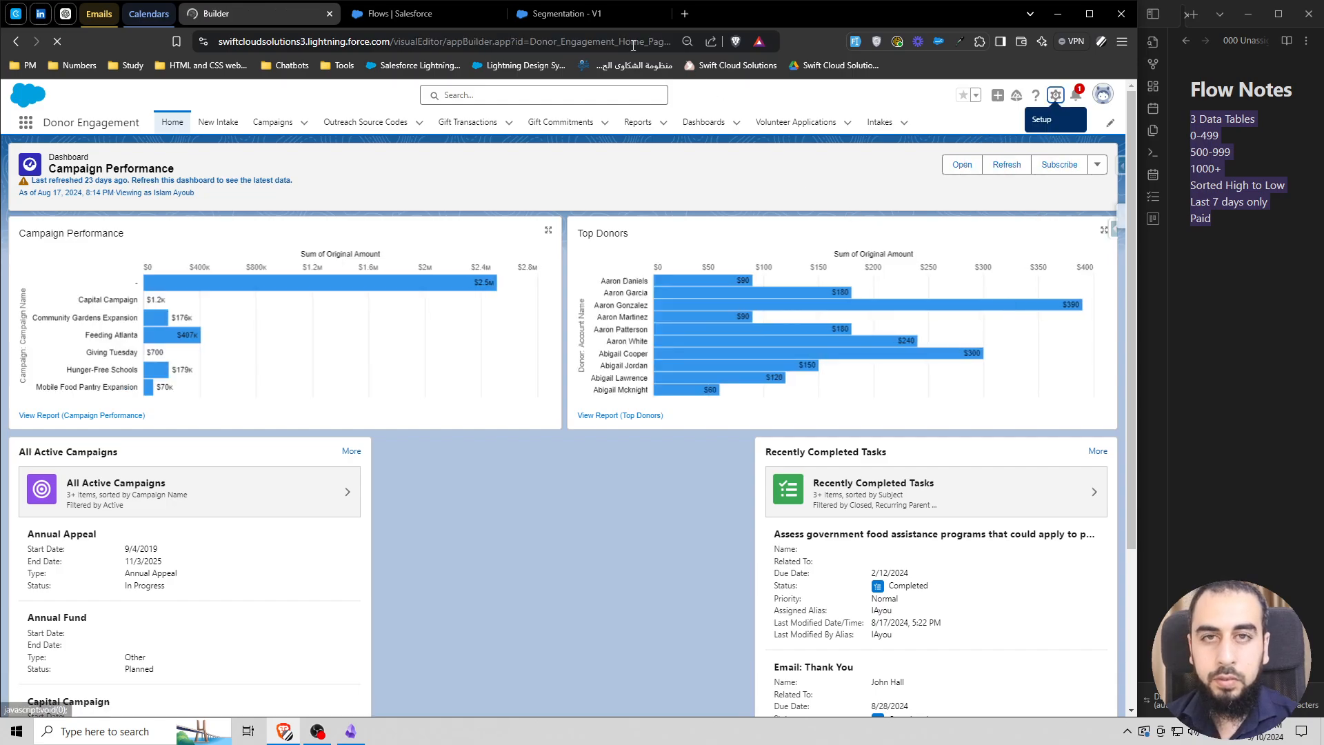
pyautogui.click(555, 14)
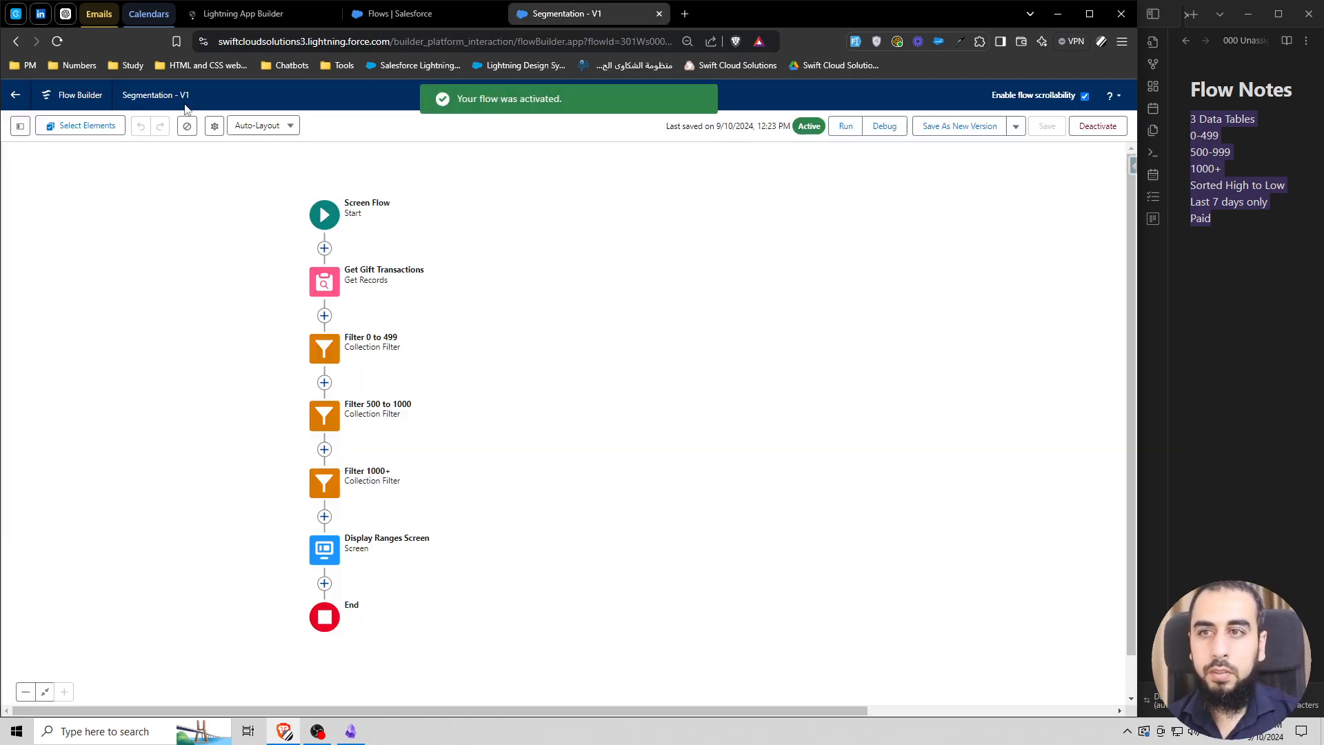
pyautogui.click(255, 14)
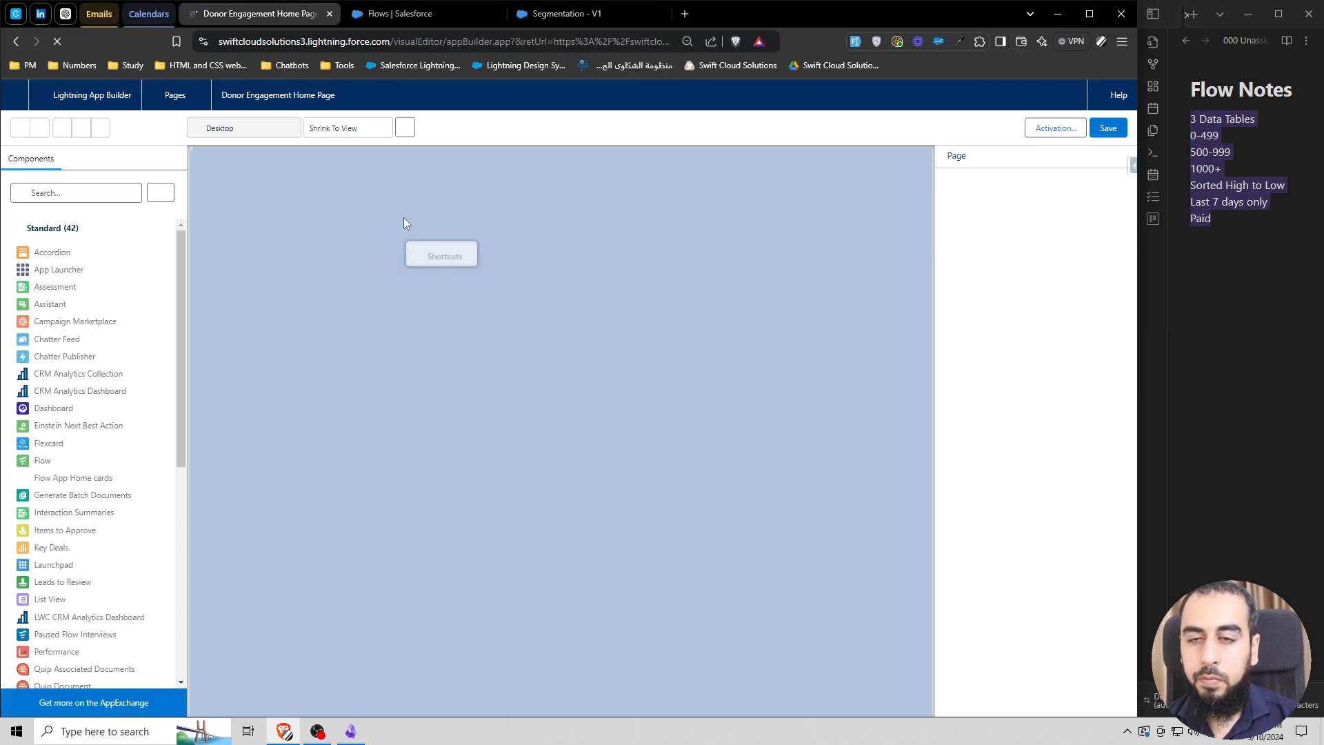
# Step: Add a Flow component above the Campaign Performance dashboard on the home page and set its flow to Segmentation
pyautogui.click(102, 194)
pyautogui.write('fl')
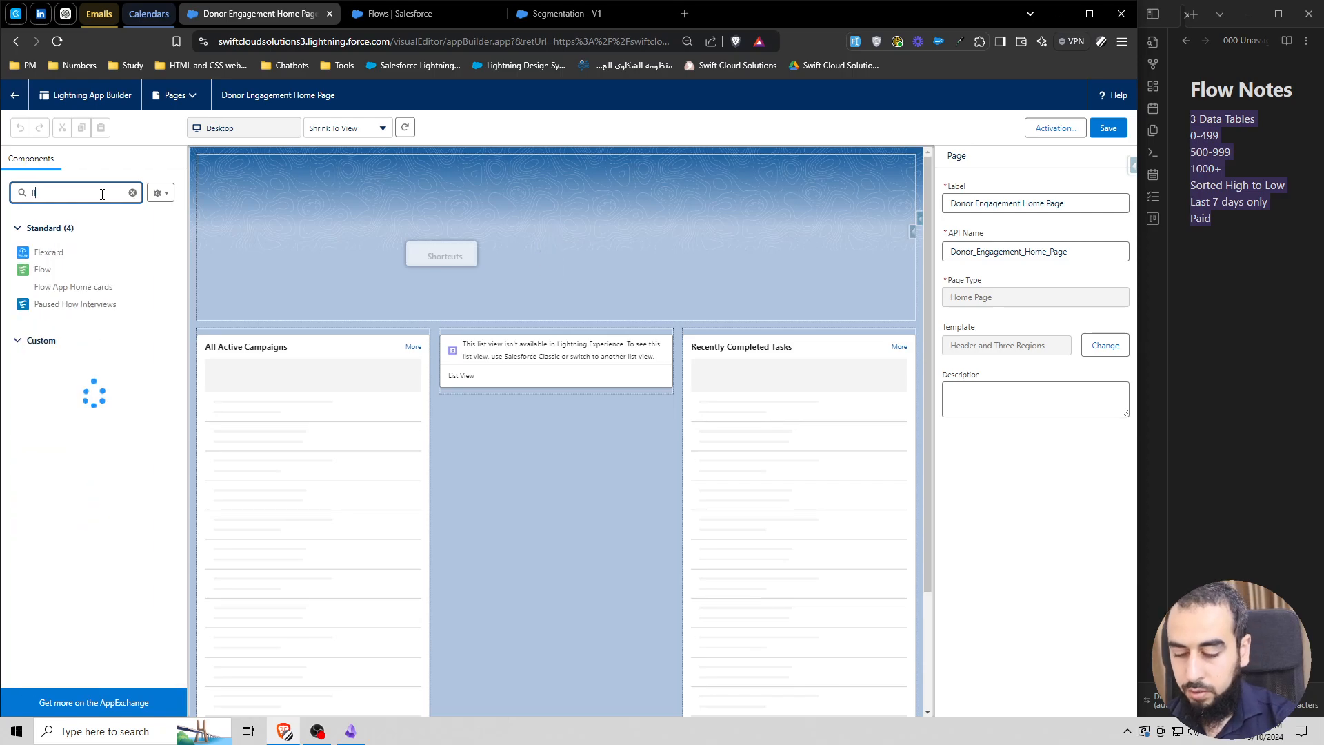
pyautogui.write('ow')
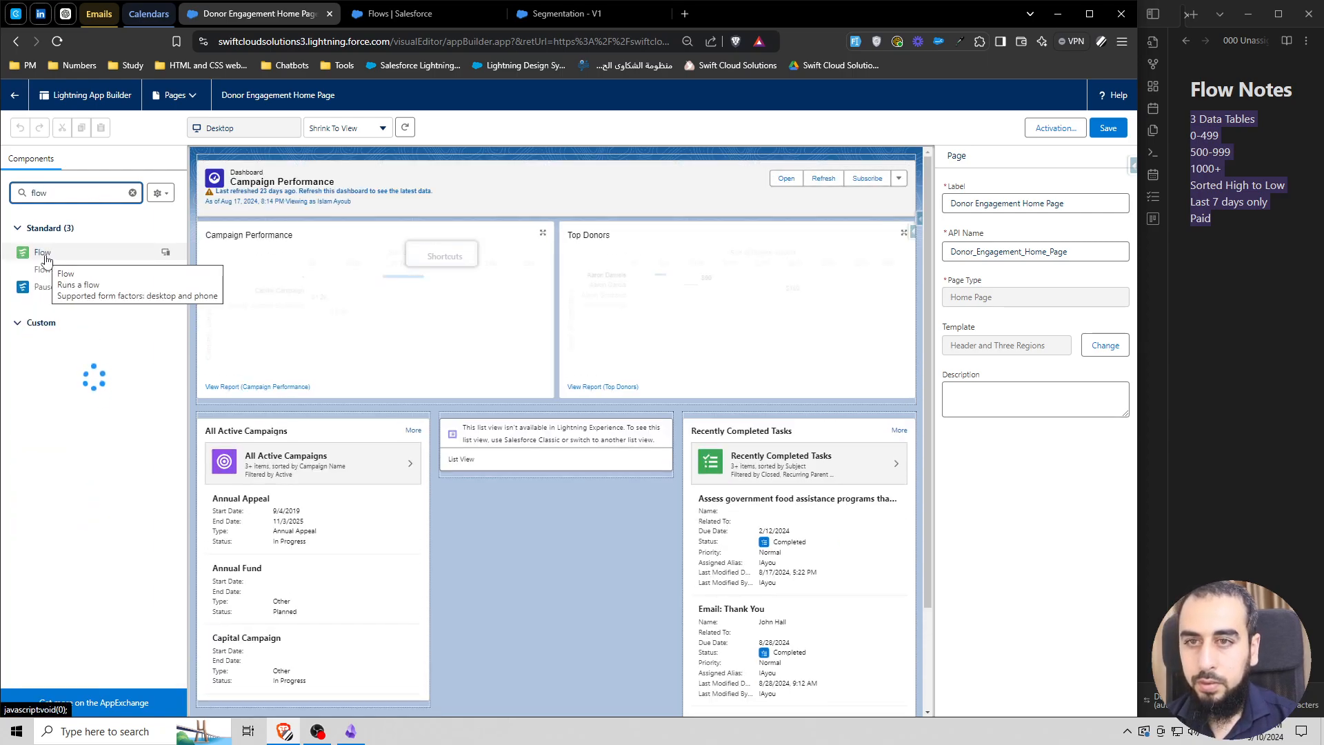
pyautogui.moveTo(45, 258); pyautogui.dragTo(478, 233)
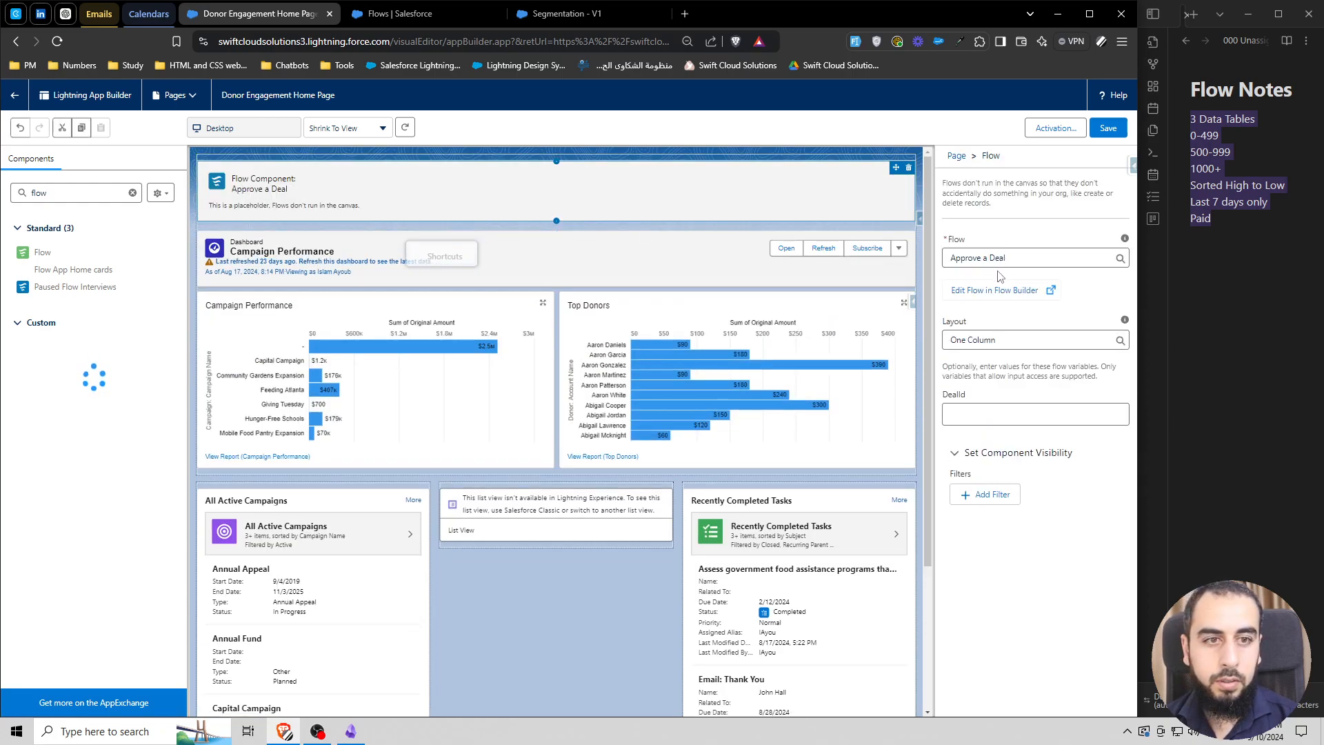
pyautogui.click(1003, 258)
pyautogui.write('Segmentation')
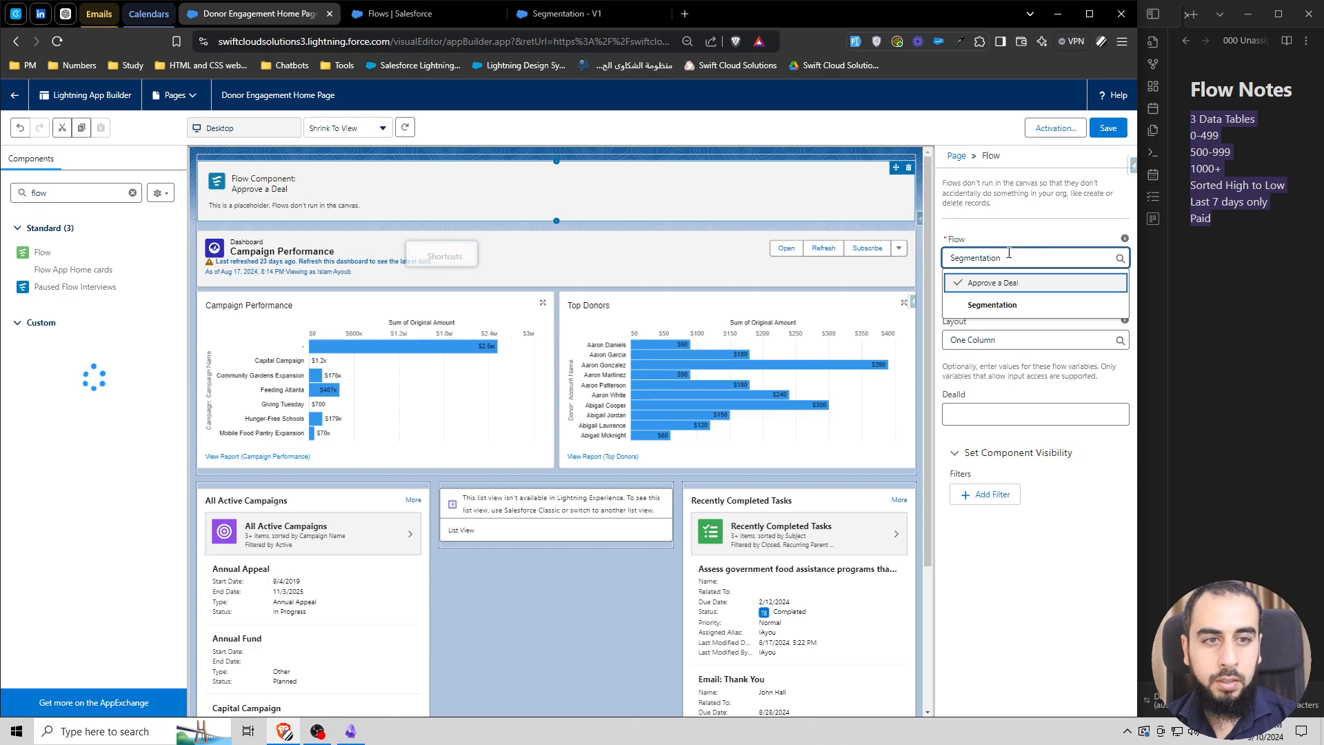
pyautogui.click(1006, 304)
# Step: Save the Donor Engagement Home Page layout and open the app's home page in a separate browser tab
pyautogui.click(1108, 135)
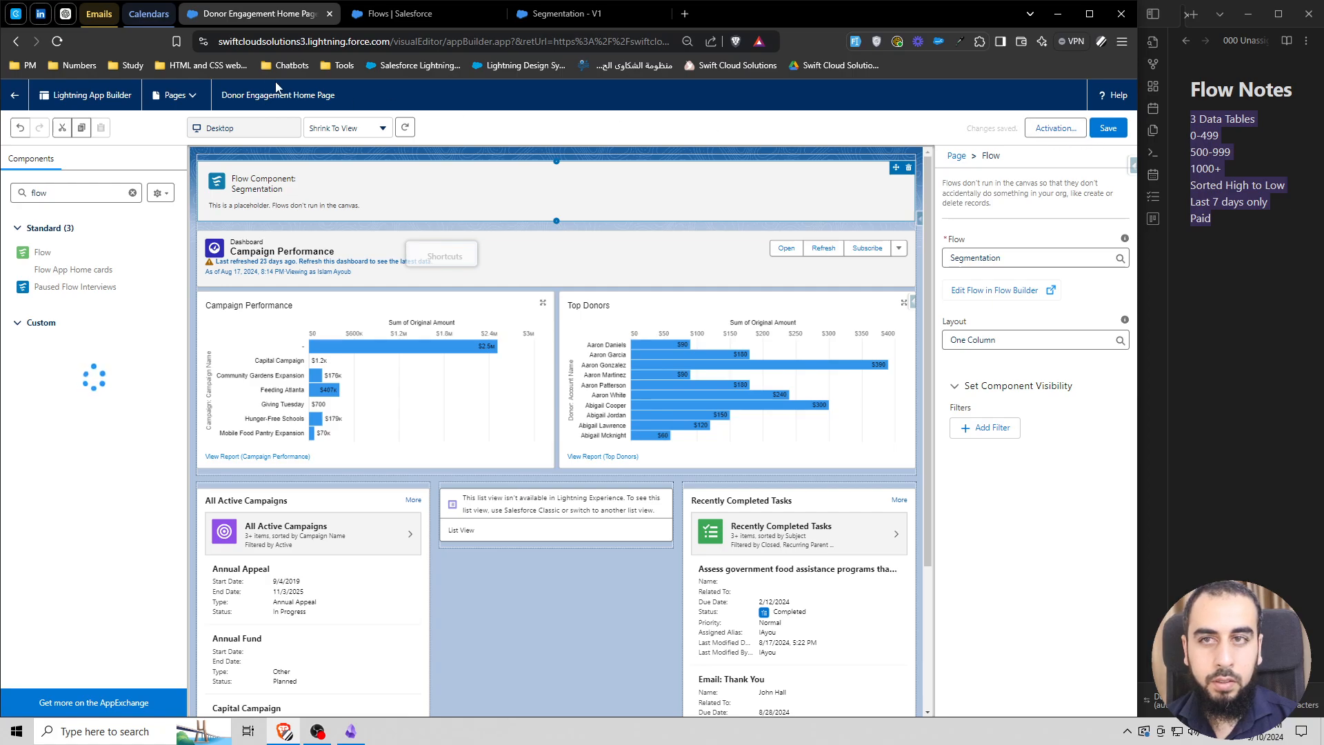
pyautogui.middleClick(14, 95)
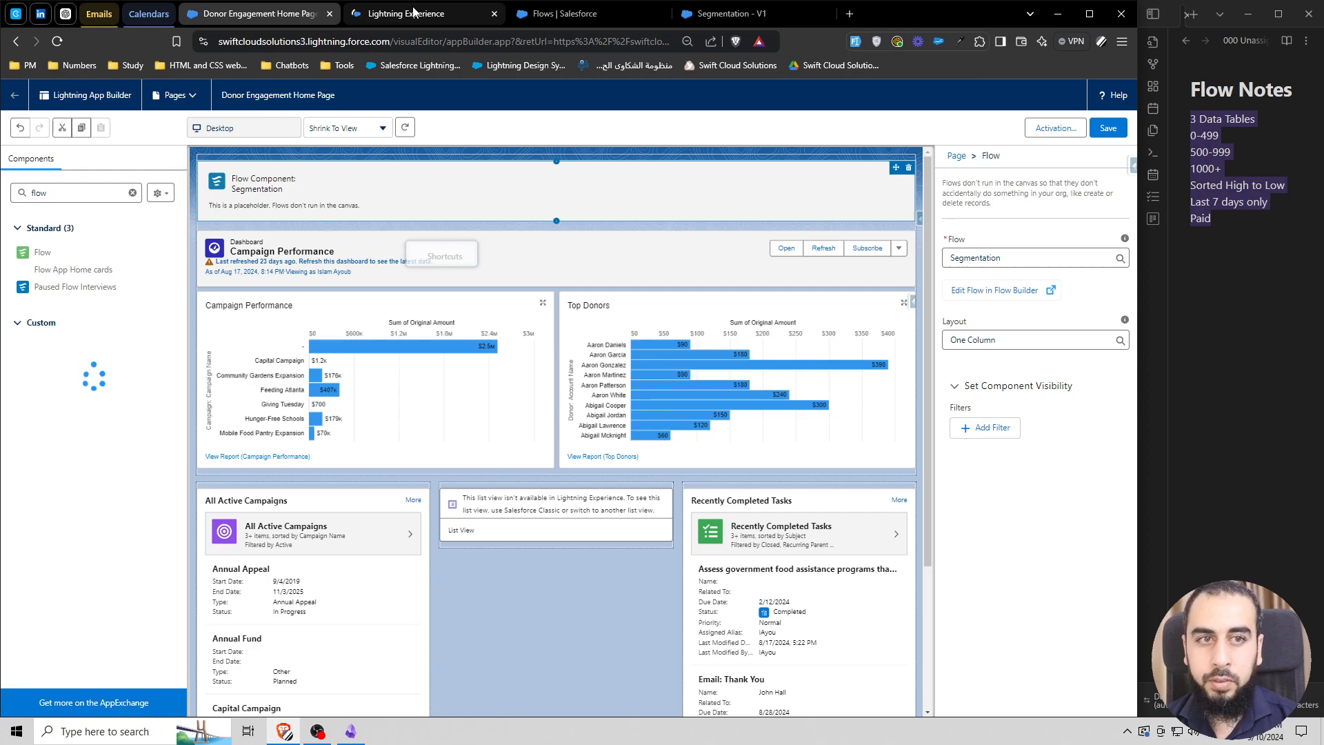
pyautogui.click(413, 13)
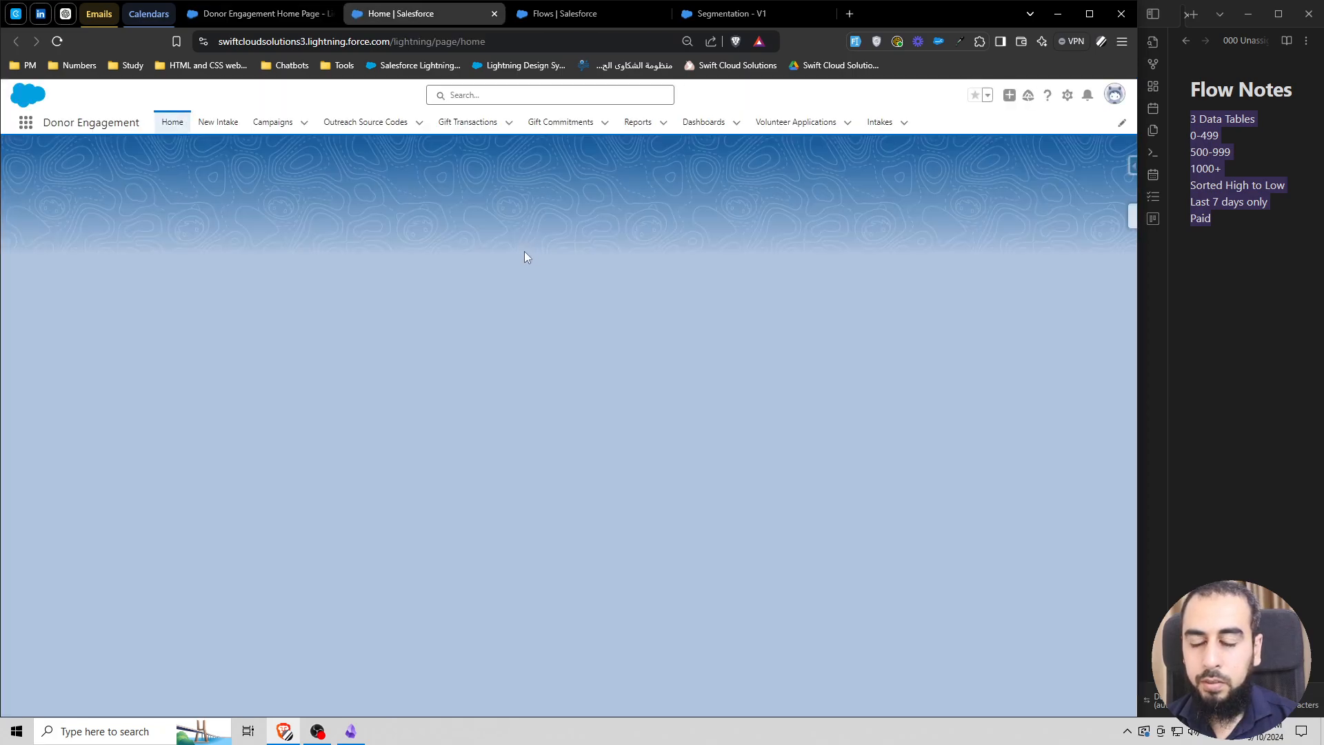